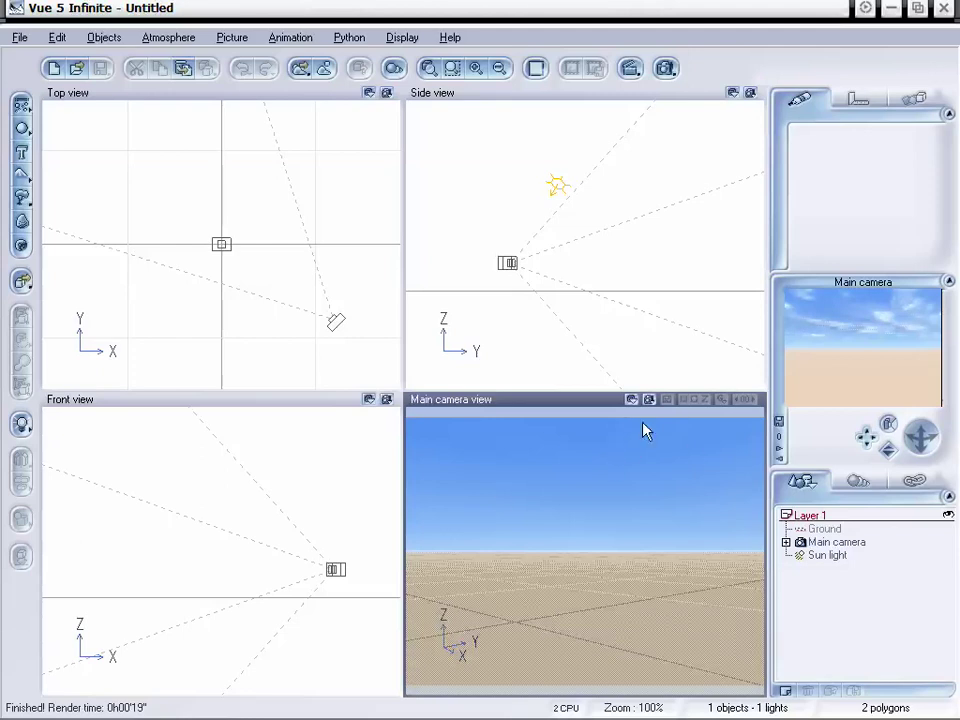
Add a terrain to the scene and open it in the Terrain Editor.
{"action": "left_click", "coordinate": [21, 176]}
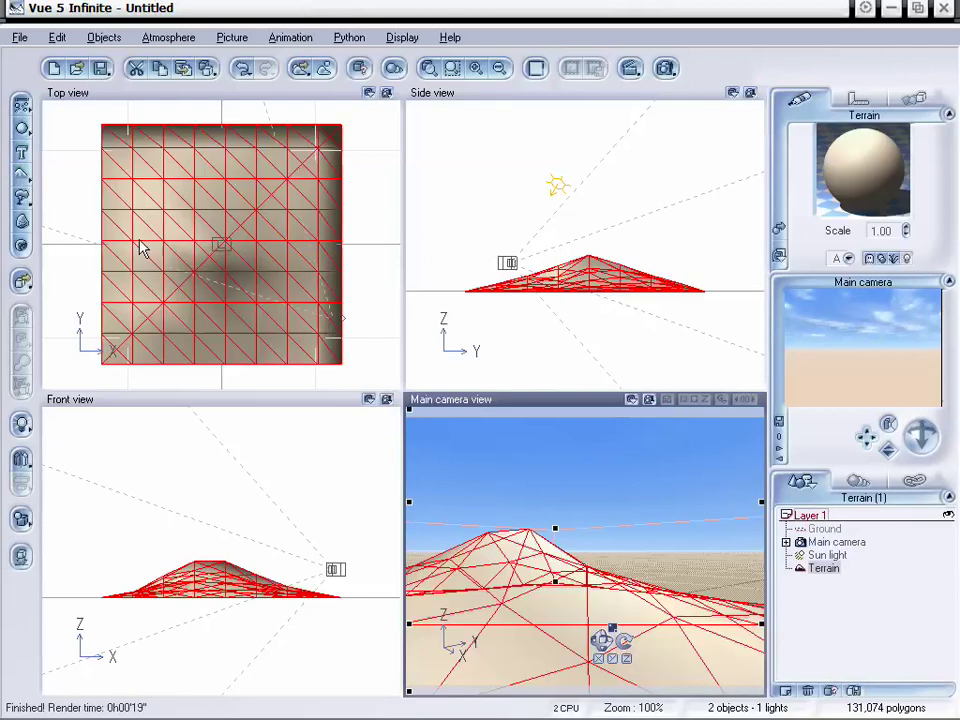
{"action": "double_click", "coordinate": [541, 574]}
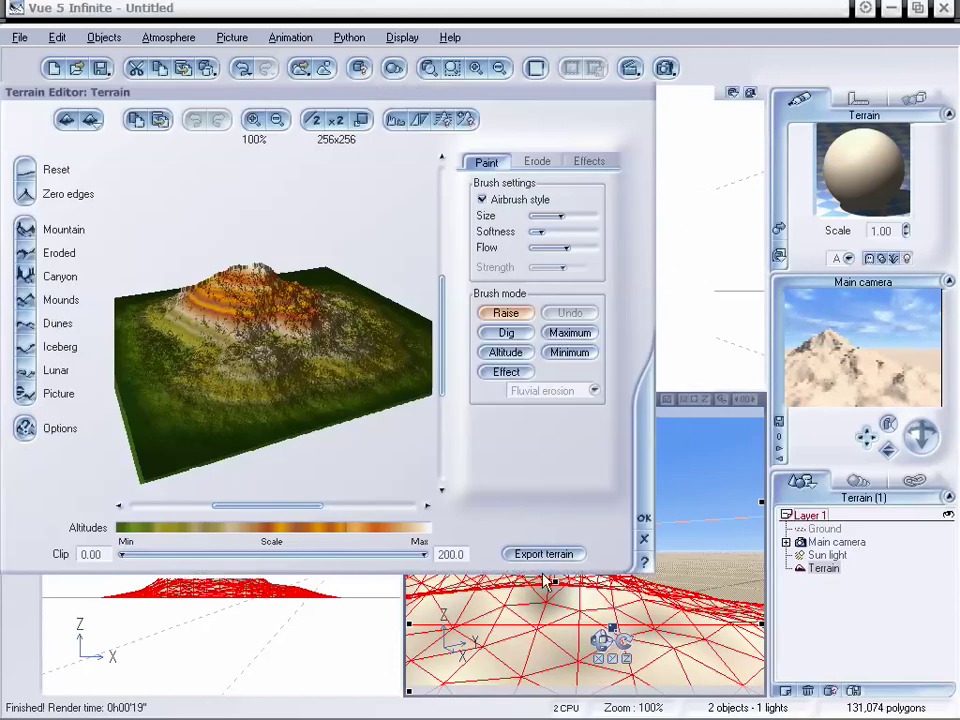
{"action": "left_click_drag", "start_coordinate": [250, 237], "coordinate": [340, 352]}
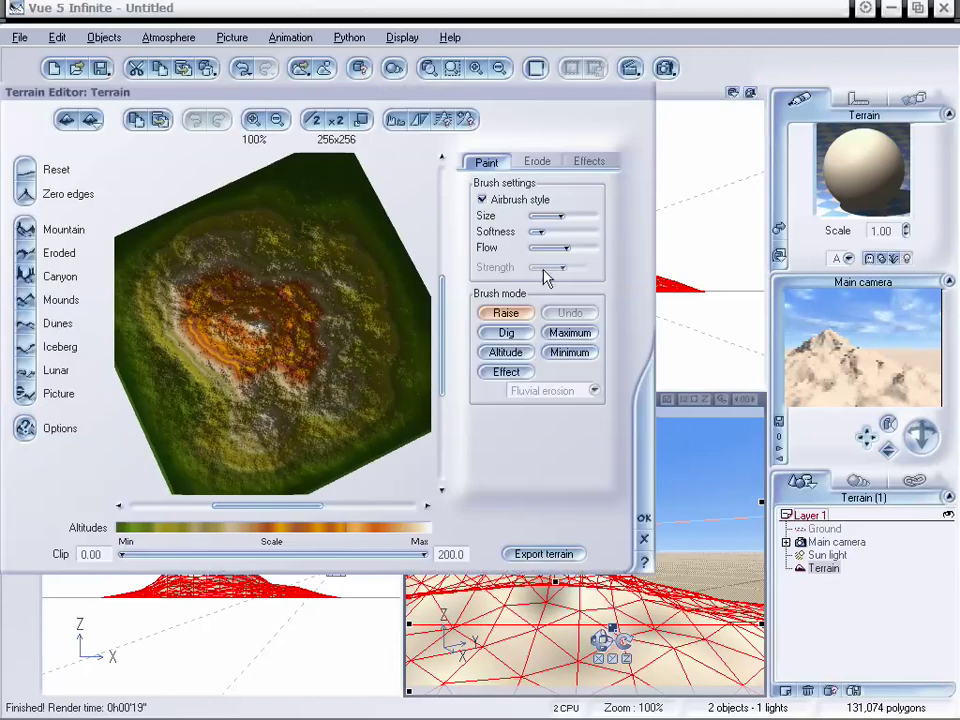
Raise the terrain's central summit into a tall, steep peak with airbrush strokes at reduced flow, and apply the sculpted shape.
{"action": "mouse_move", "coordinate": [240, 330]}
{"action": "left_mouse_down"}
{"action": "mouse_move", "coordinate": [289, 332]}
{"action": "mouse_move", "coordinate": [246, 300]}
{"action": "mouse_move", "coordinate": [322, 378]}
{"action": "left_mouse_up"}
{"action": "right_click_drag", "start_coordinate": [320, 378], "coordinate": [311, 342]}
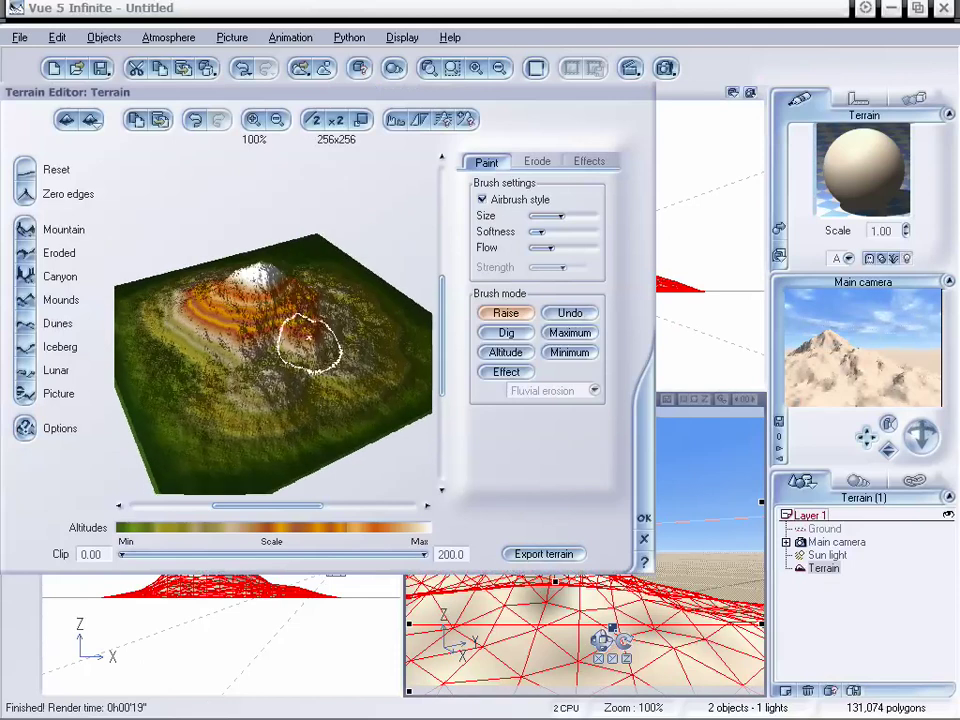
{"action": "left_click_drag", "start_coordinate": [270, 302], "coordinate": [270, 294]}
{"action": "right_click_drag", "start_coordinate": [270, 294], "coordinate": [313, 298]}
{"action": "left_click_drag", "start_coordinate": [313, 297], "coordinate": [317, 326]}
{"action": "left_click_drag", "start_coordinate": [253, 289], "coordinate": [274, 321]}
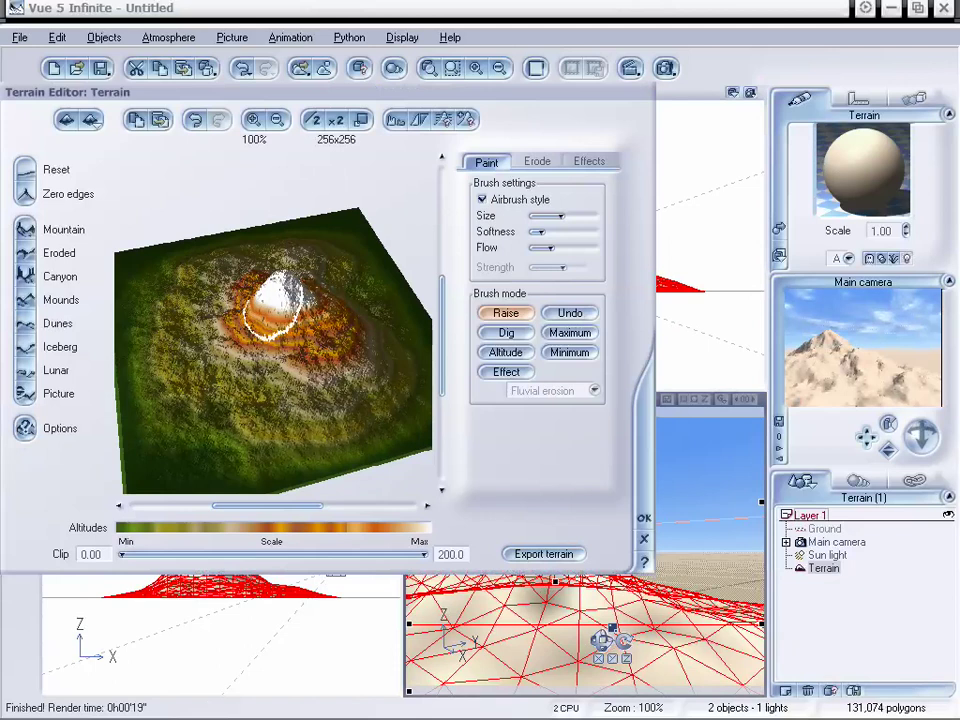
{"action": "right_click_drag", "start_coordinate": [347, 296], "coordinate": [306, 352]}
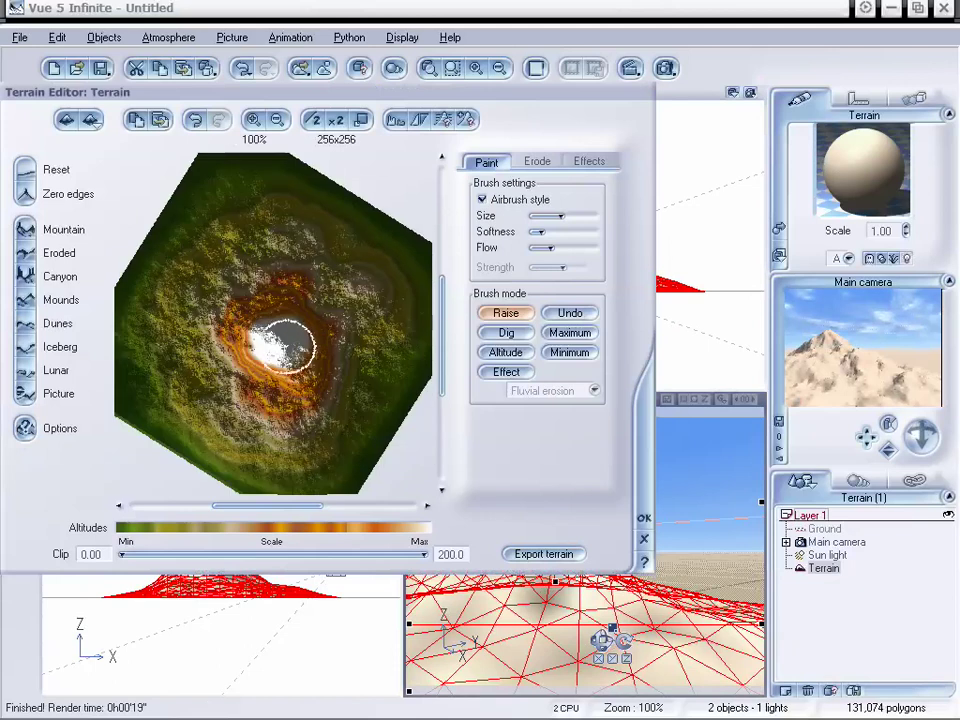
{"action": "left_click_drag", "start_coordinate": [281, 347], "coordinate": [298, 311]}
{"action": "right_click_drag", "start_coordinate": [299, 311], "coordinate": [298, 300]}
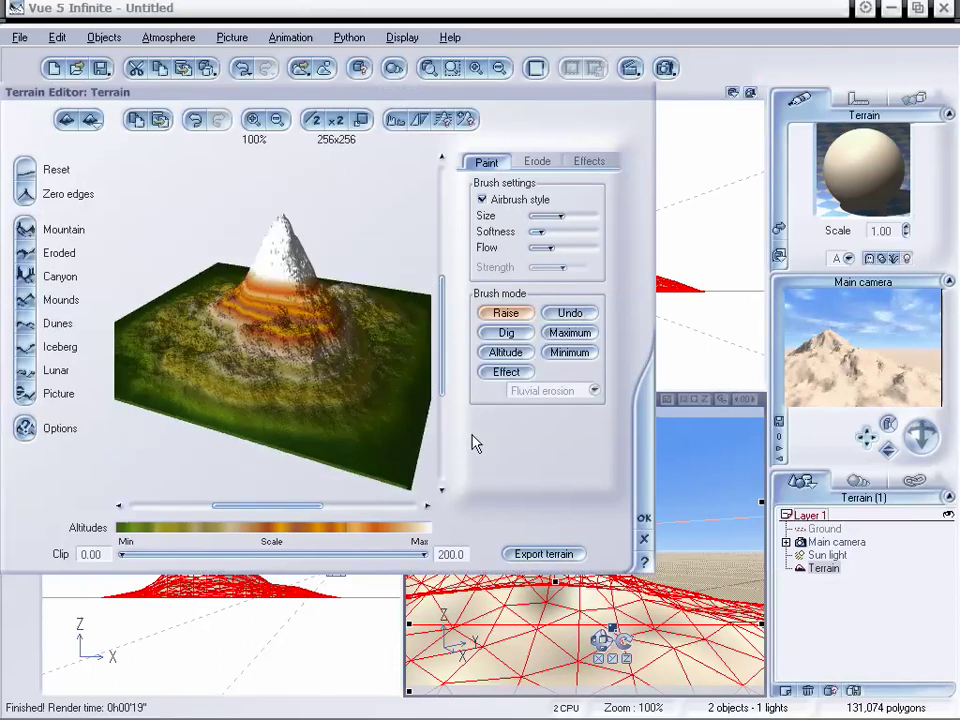
{"action": "left_click", "coordinate": [645, 519]}
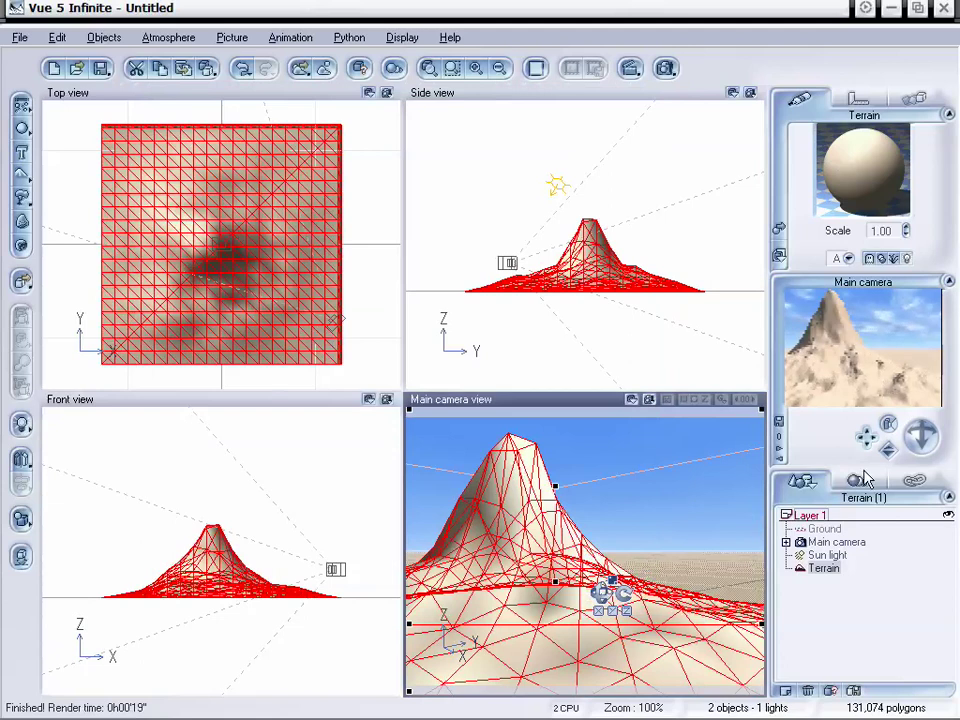
Try a torus laid flat and shrunk as a ring around the mountain's peak, and delete it.
{"action": "left_click_drag", "start_coordinate": [870, 432], "coordinate": [889, 446]}
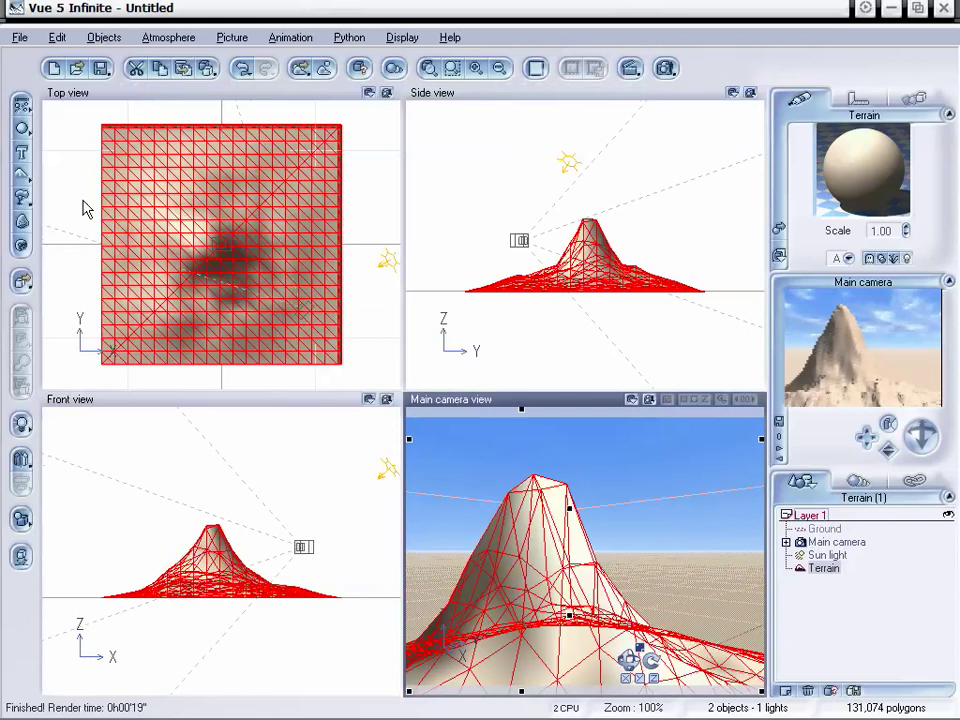
{"action": "left_click_drag", "start_coordinate": [21, 128], "coordinate": [125, 131]}
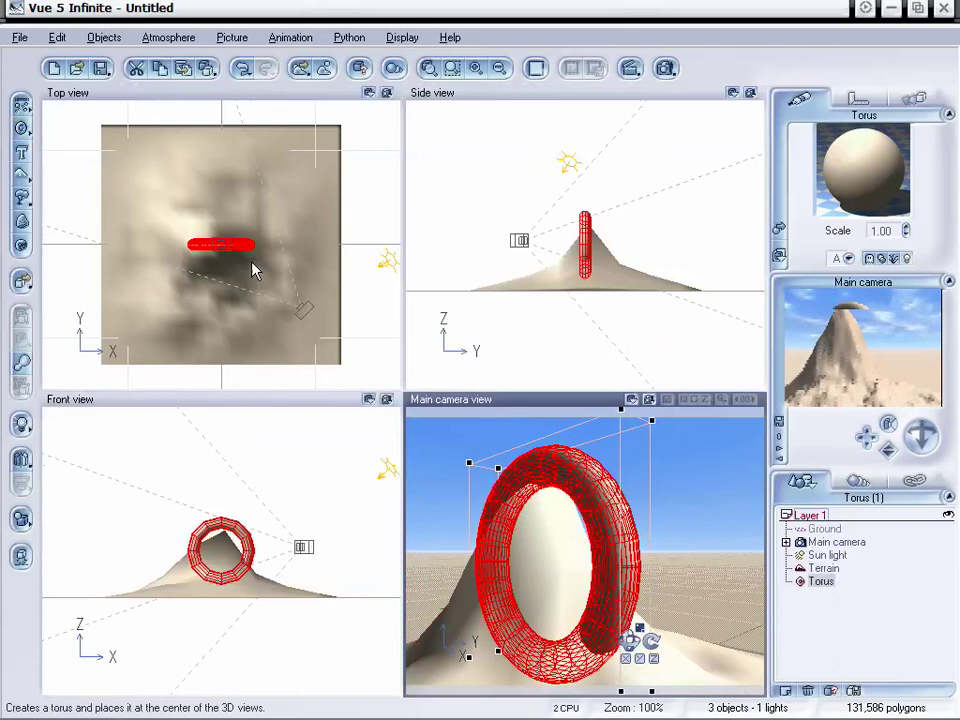
{"action": "left_click_drag", "start_coordinate": [222, 535], "coordinate": [207, 505]}
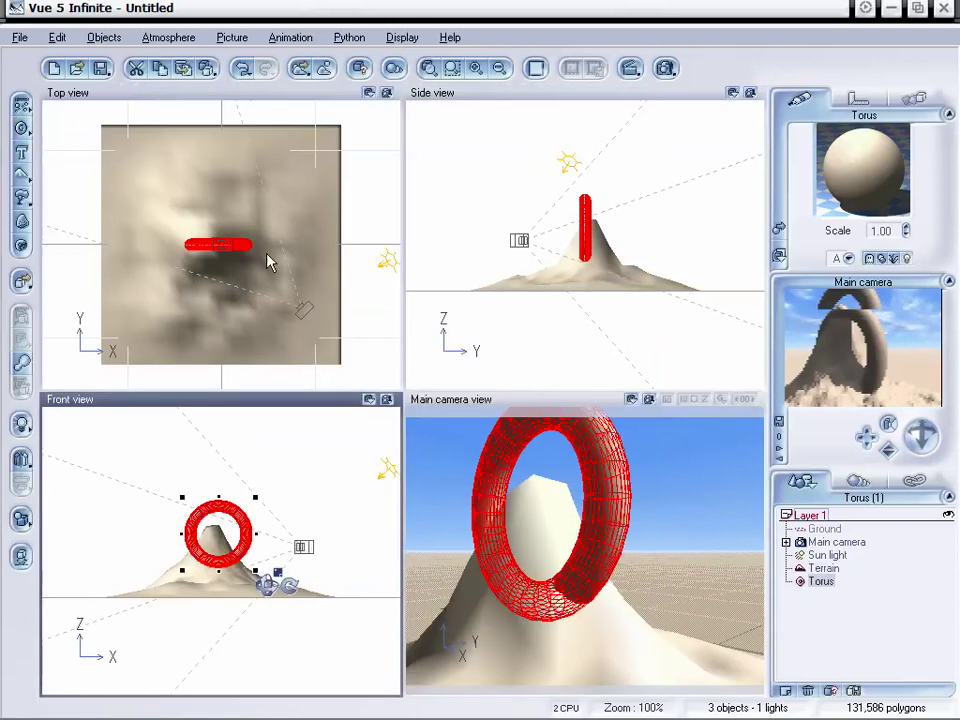
{"action": "left_click", "coordinate": [585, 215]}
{"action": "left_click_drag", "start_coordinate": [620, 280], "coordinate": [656, 205]}
{"action": "left_click_drag", "start_coordinate": [624, 242], "coordinate": [625, 158]}
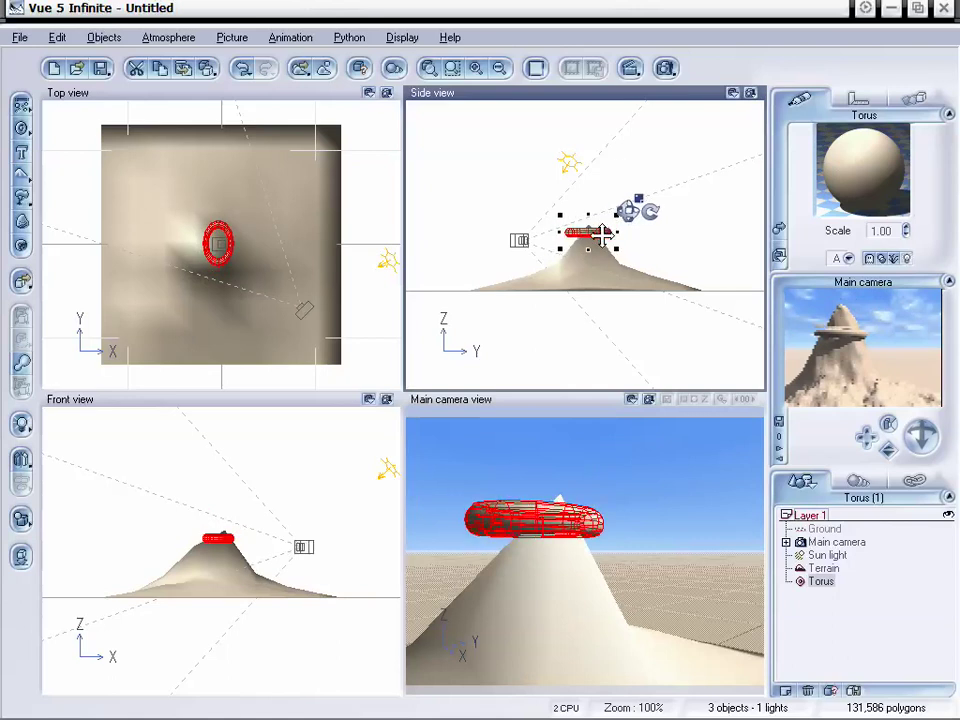
{"action": "left_click_drag", "start_coordinate": [600, 235], "coordinate": [600, 235]}
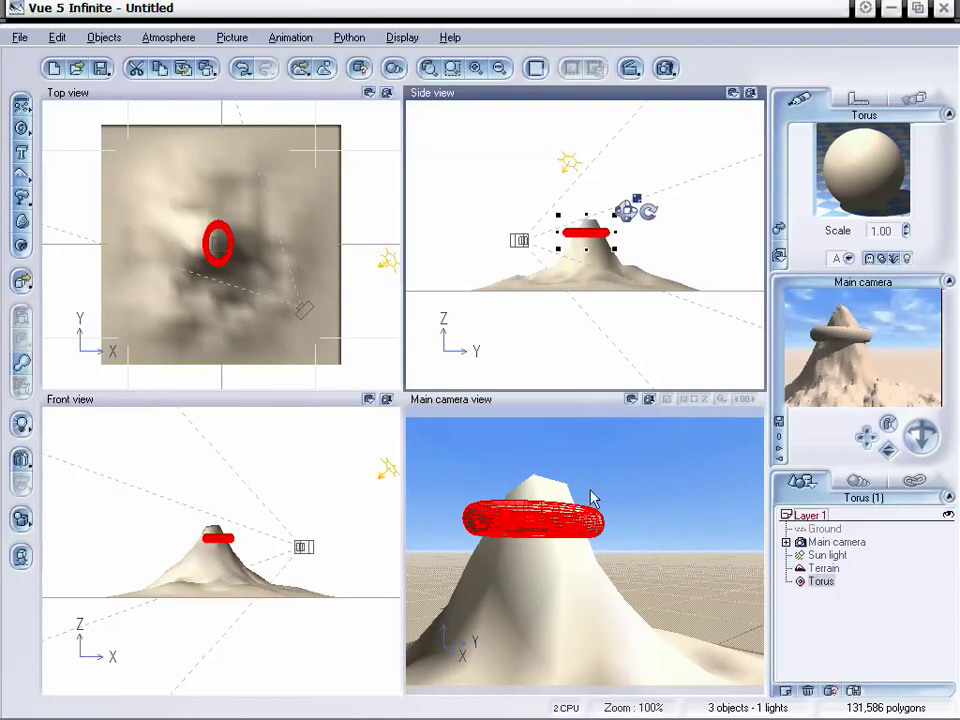
{"action": "left_click", "coordinate": [553, 529]}
{"action": "key", "text": "Delete"}
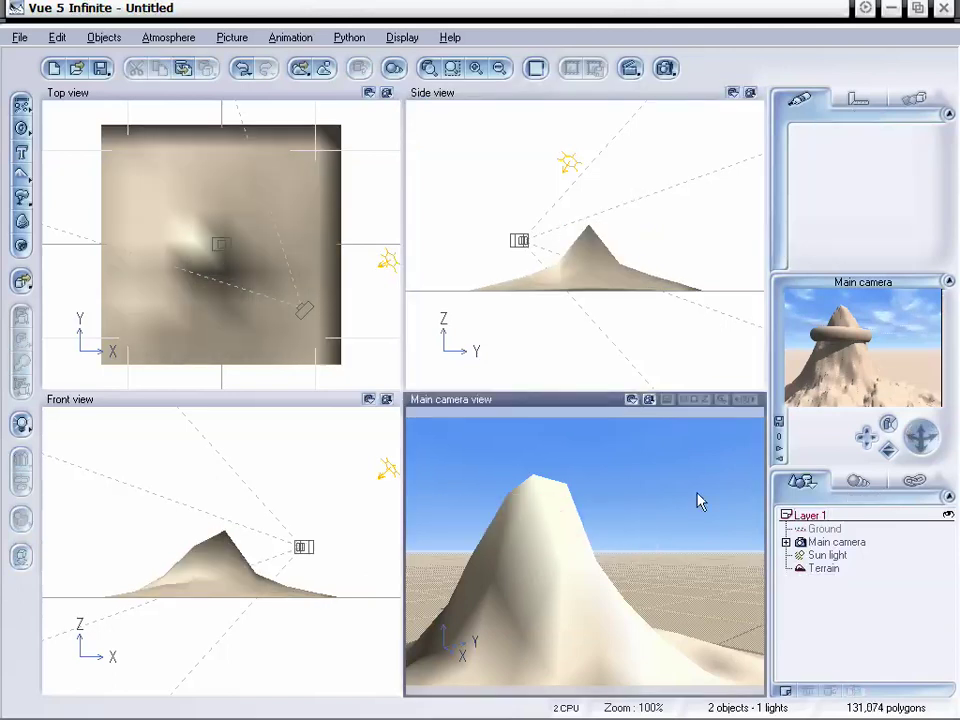
Reopen the terrain for editing, raise extra ridges and shoulders around the main peak with the Raise brush, and apply them.
{"action": "left_click", "coordinate": [567, 553]}
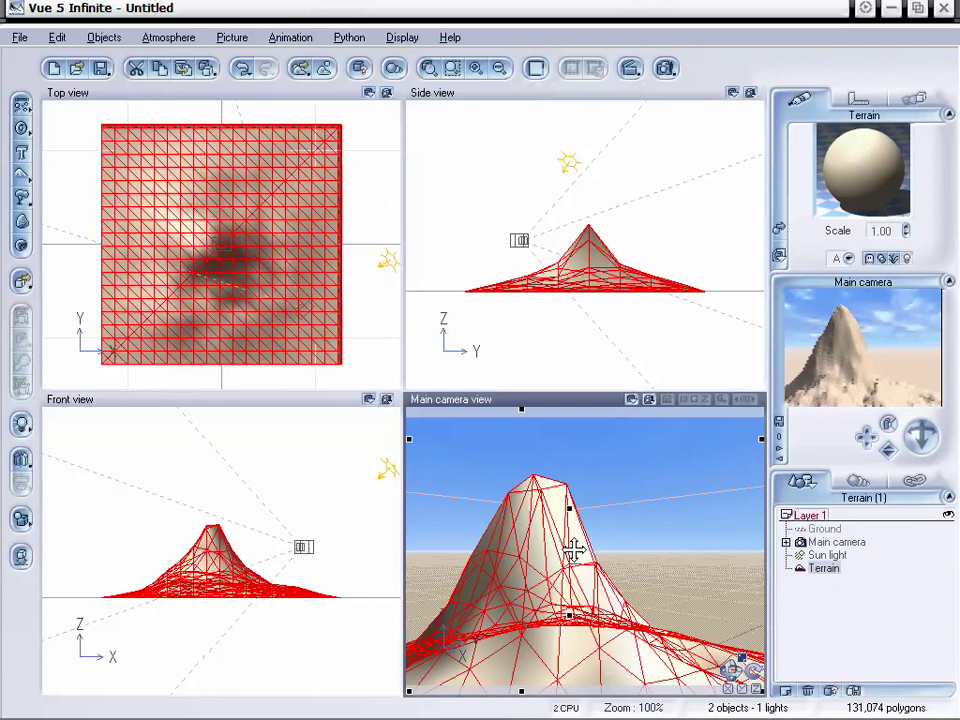
{"action": "double_click", "coordinate": [574, 549]}
{"action": "right_click_drag", "start_coordinate": [300, 313], "coordinate": [304, 375]}
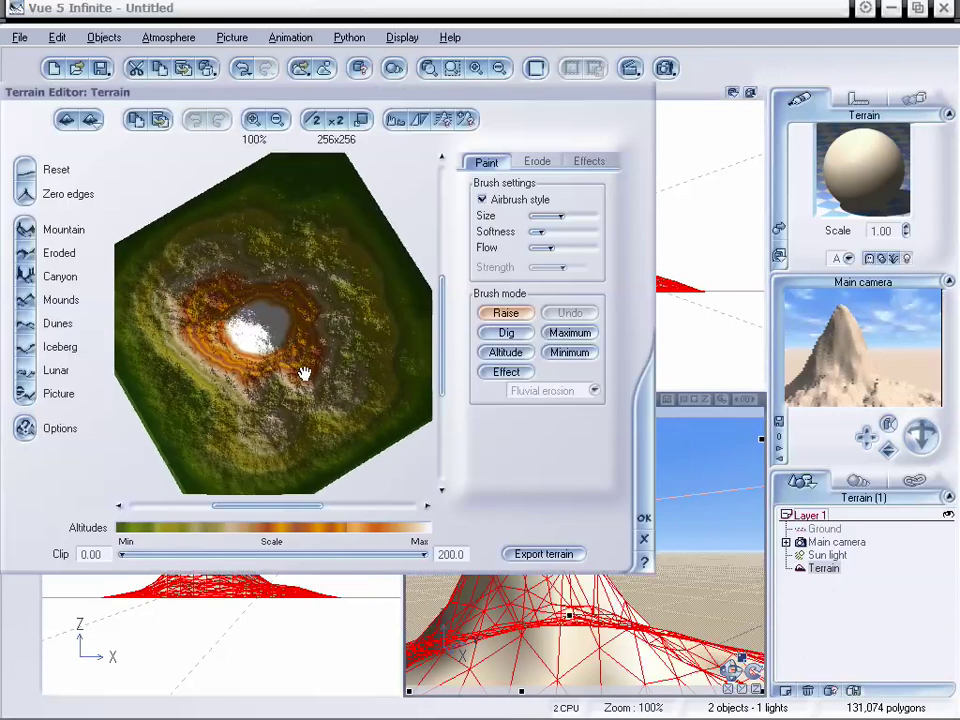
{"action": "left_click_drag", "start_coordinate": [311, 347], "coordinate": [290, 337]}
{"action": "mouse_move", "coordinate": [303, 356]}
{"action": "right_mouse_down"}
{"action": "mouse_move", "coordinate": [321, 336]}
{"action": "mouse_move", "coordinate": [328, 361]}
{"action": "right_mouse_up"}
{"action": "mouse_move", "coordinate": [311, 328]}
{"action": "left_mouse_down"}
{"action": "mouse_move", "coordinate": [279, 343]}
{"action": "mouse_move", "coordinate": [347, 321]}
{"action": "mouse_move", "coordinate": [334, 358]}
{"action": "mouse_move", "coordinate": [285, 283]}
{"action": "mouse_move", "coordinate": [277, 298]}
{"action": "mouse_move", "coordinate": [296, 298]}
{"action": "left_mouse_up"}
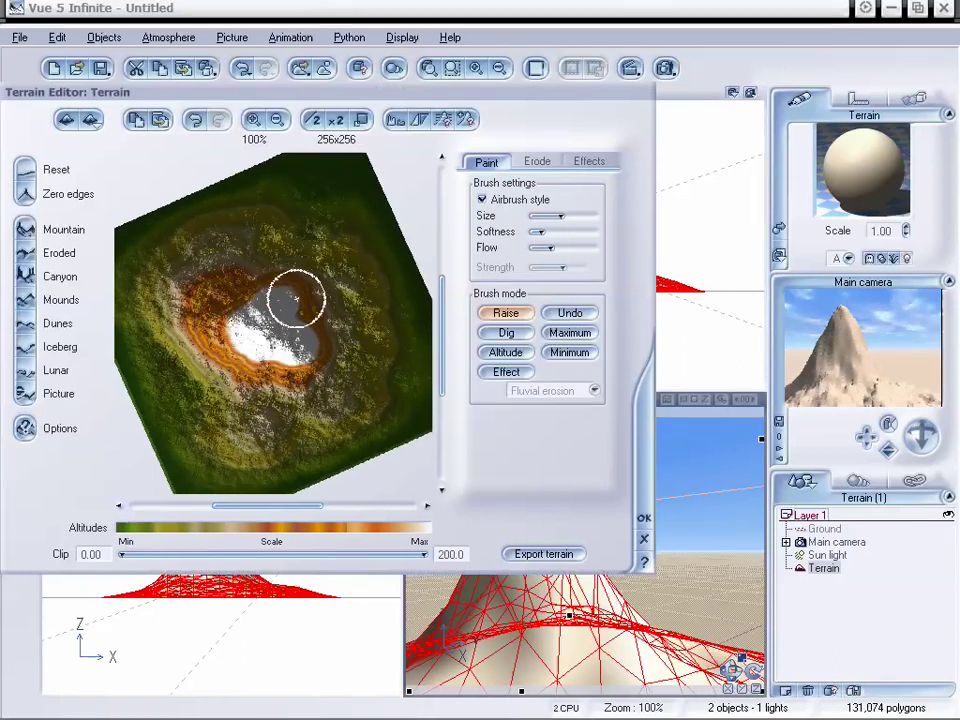
{"action": "right_click_drag", "start_coordinate": [296, 298], "coordinate": [302, 345]}
{"action": "left_click_drag", "start_coordinate": [301, 345], "coordinate": [300, 346]}
{"action": "mouse_move", "coordinate": [342, 296]}
{"action": "right_mouse_down"}
{"action": "mouse_move", "coordinate": [321, 311]}
{"action": "mouse_move", "coordinate": [324, 339]}
{"action": "mouse_move", "coordinate": [336, 334]}
{"action": "mouse_move", "coordinate": [328, 354]}
{"action": "right_mouse_up"}
{"action": "right_click_drag", "start_coordinate": [255, 355], "coordinate": [350, 385]}
{"action": "mouse_move", "coordinate": [297, 328]}
{"action": "left_mouse_down"}
{"action": "mouse_move", "coordinate": [250, 326]}
{"action": "mouse_move", "coordinate": [208, 309]}
{"action": "mouse_move", "coordinate": [335, 312]}
{"action": "left_mouse_up"}
{"action": "right_click_drag", "start_coordinate": [300, 362], "coordinate": [257, 343]}
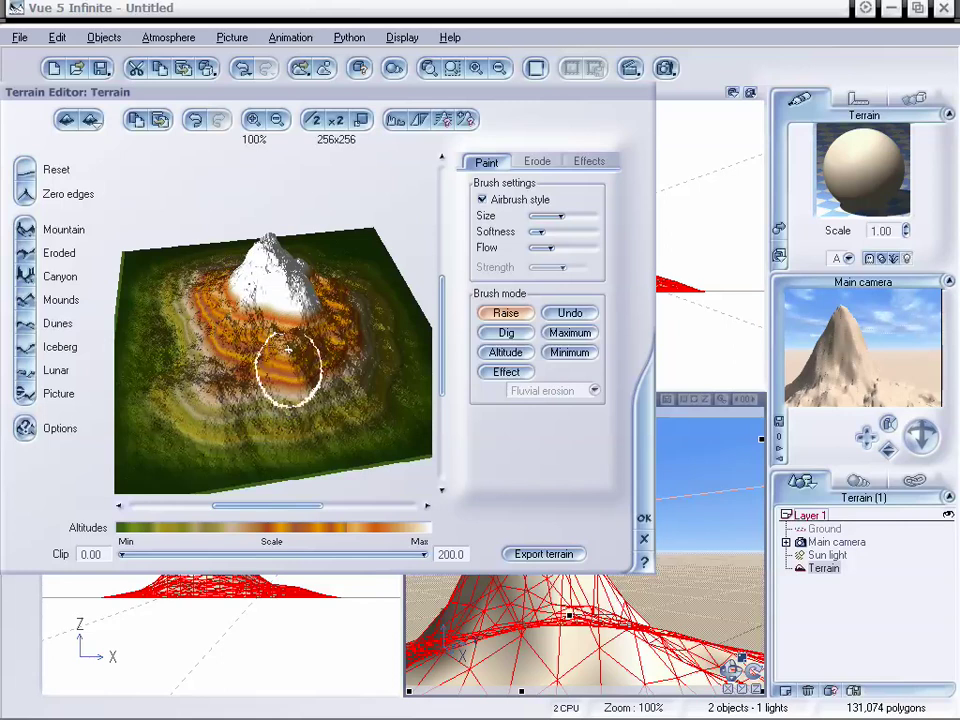
{"action": "right_click_drag", "start_coordinate": [265, 348], "coordinate": [328, 384]}
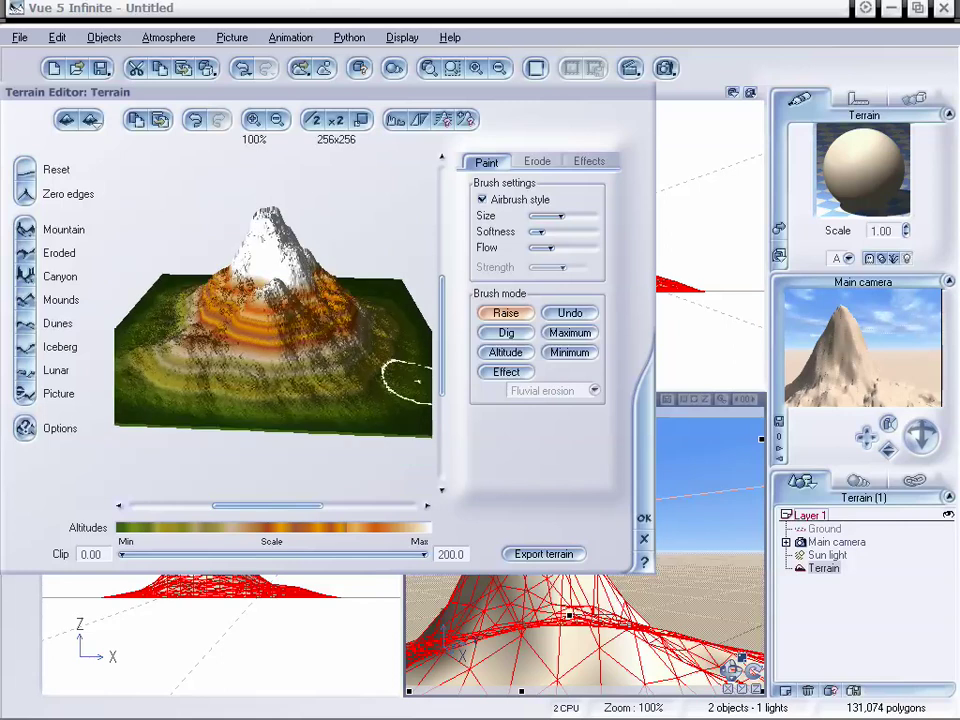
{"action": "right_click_drag", "start_coordinate": [418, 375], "coordinate": [350, 360]}
{"action": "left_click", "coordinate": [643, 517]}
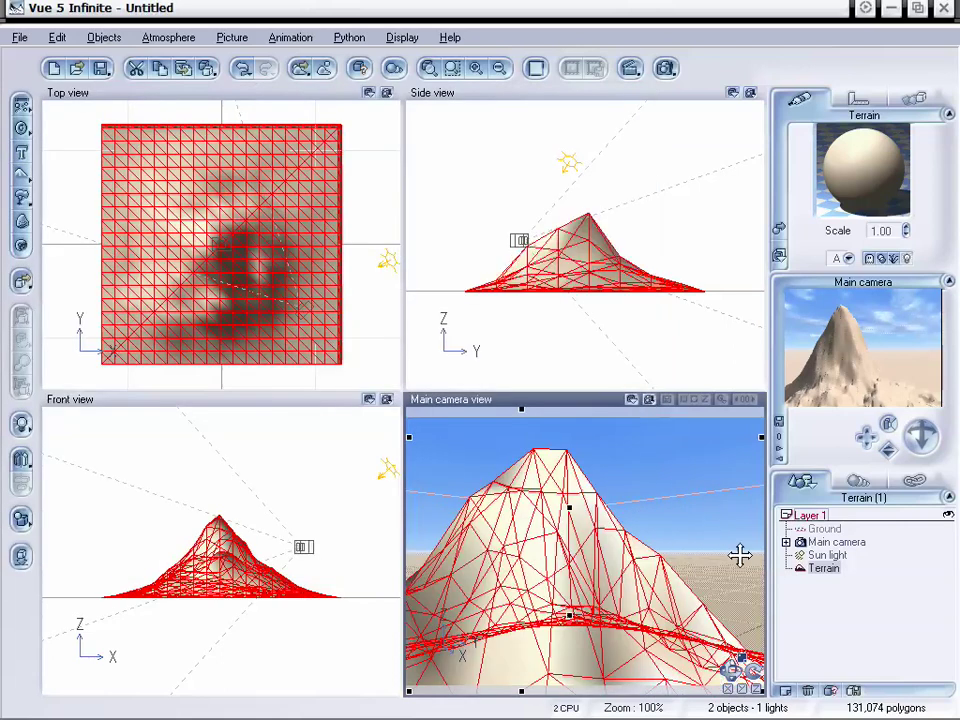
Reframe the main camera to look down on the mountain, add a sphere and place it beside the upper peak.
{"action": "left_click_drag", "start_coordinate": [866, 437], "coordinate": [909, 460]}
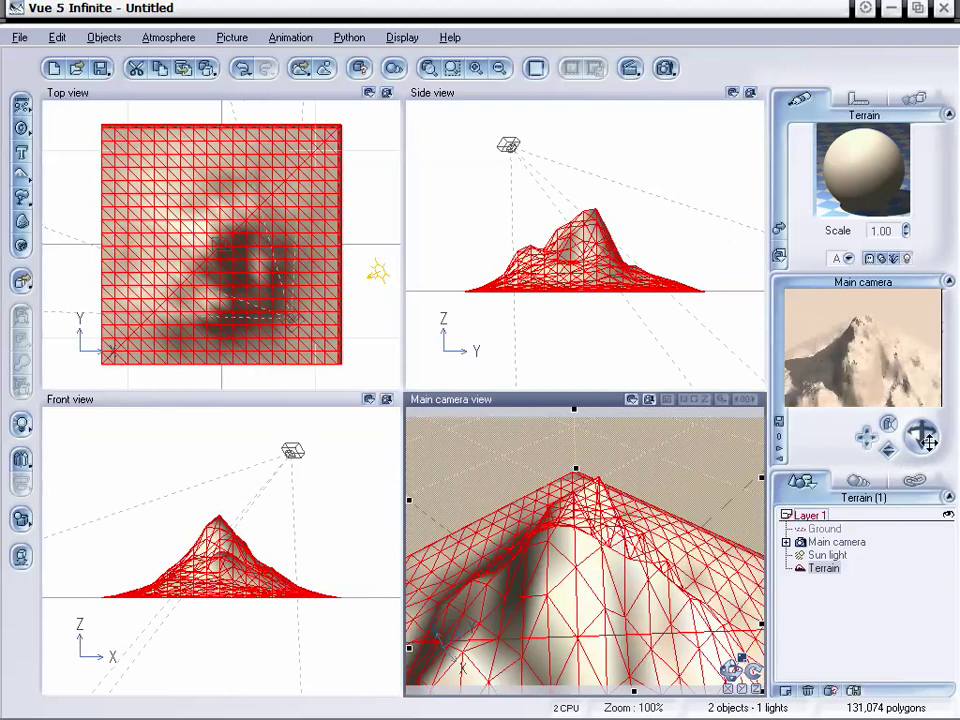
{"action": "left_click_drag", "start_coordinate": [929, 442], "coordinate": [867, 449]}
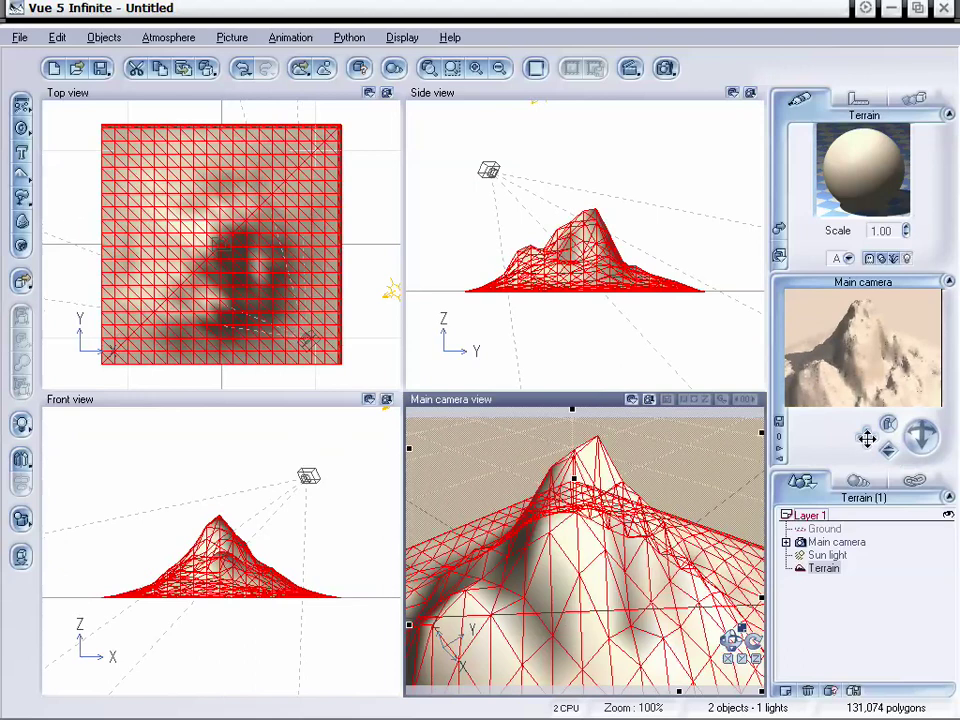
{"action": "left_click", "coordinate": [22, 130]}
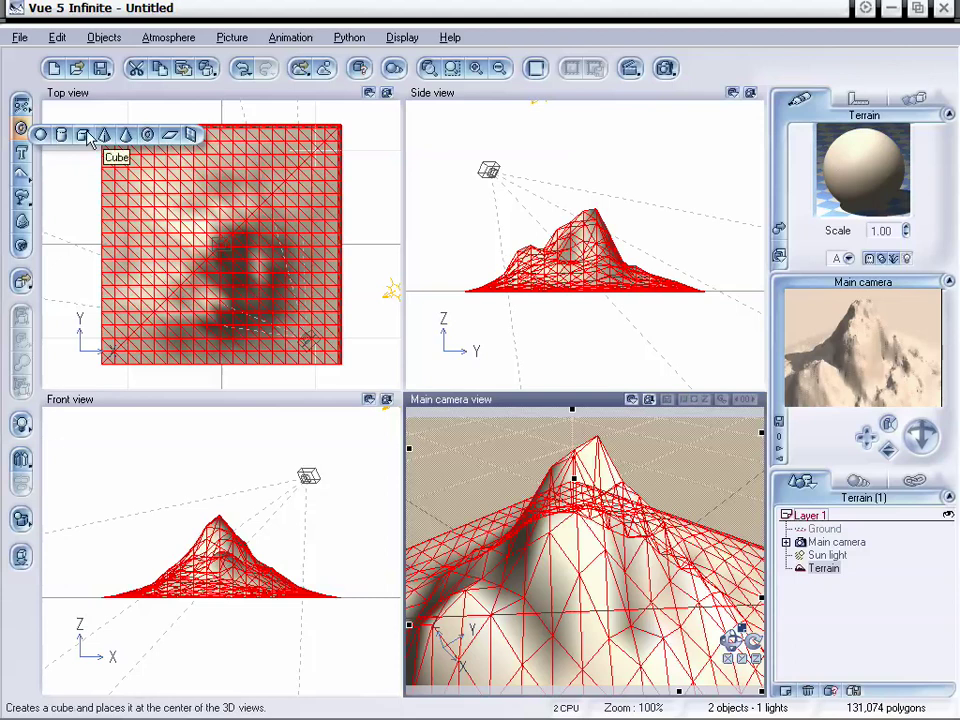
{"action": "left_click", "coordinate": [39, 134]}
{"action": "left_click_drag", "start_coordinate": [221, 250], "coordinate": [197, 224]}
{"action": "mouse_move", "coordinate": [193, 533]}
{"action": "left_mouse_down"}
{"action": "mouse_move", "coordinate": [208, 512]}
{"action": "mouse_move", "coordinate": [192, 534]}
{"action": "left_mouse_up"}
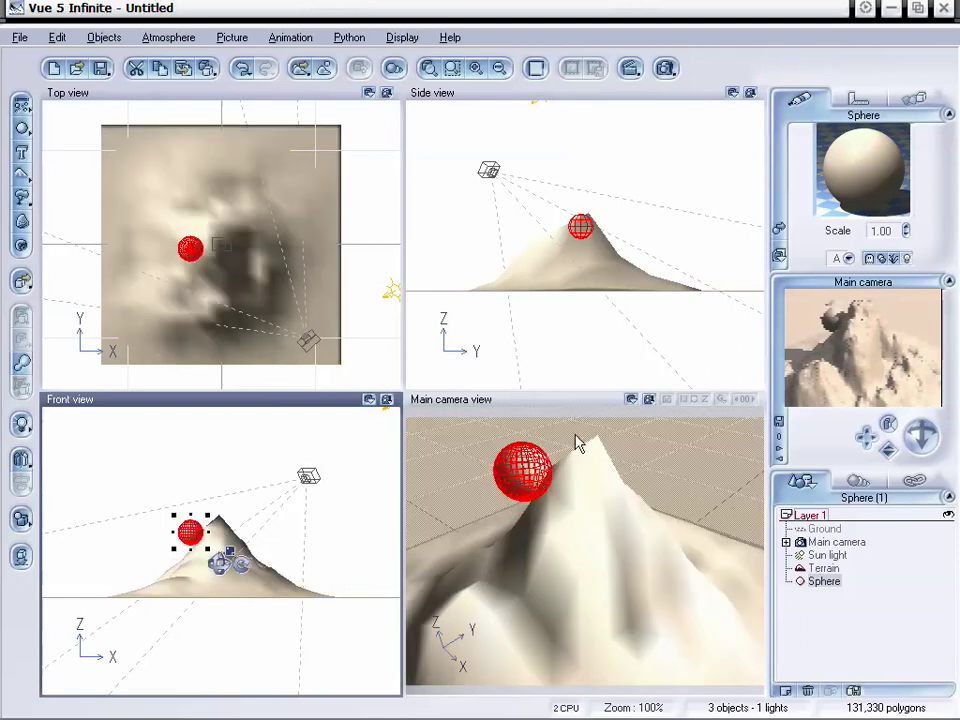
Create a new layer and move the sphere into it.
{"action": "left_click_drag", "start_coordinate": [910, 441], "coordinate": [895, 441]}
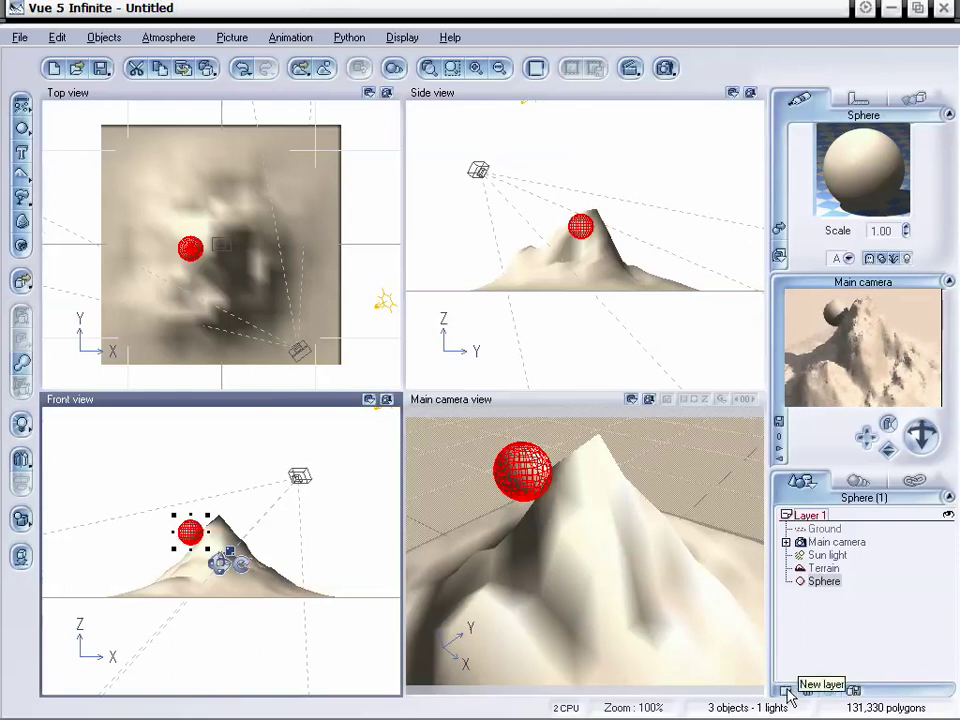
{"action": "left_click", "coordinate": [787, 691]}
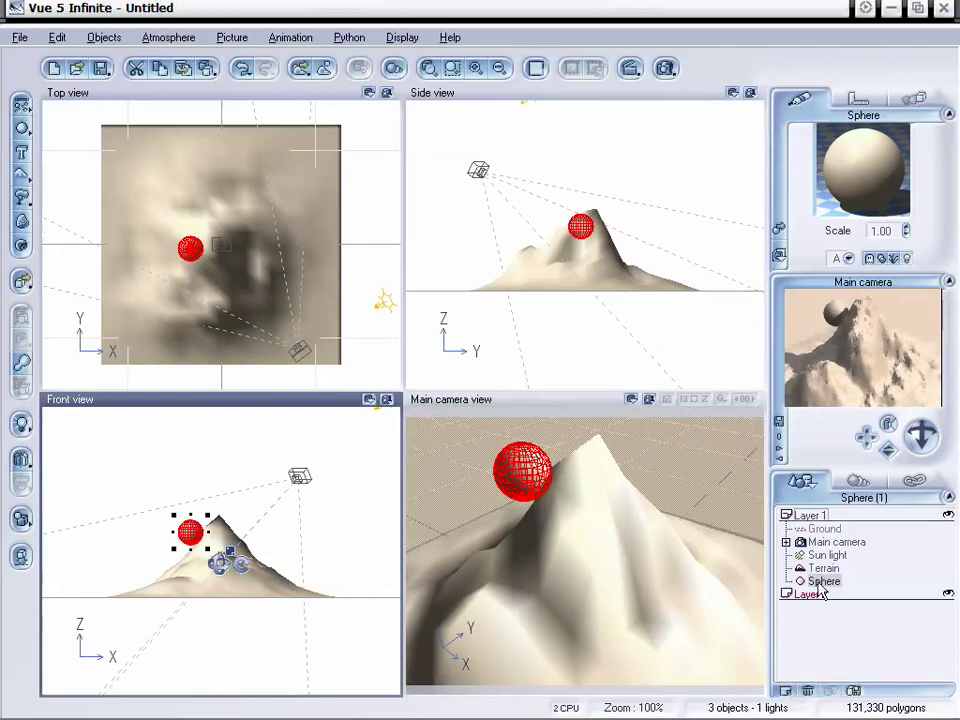
{"action": "left_click_drag", "start_coordinate": [820, 601], "coordinate": [822, 603]}
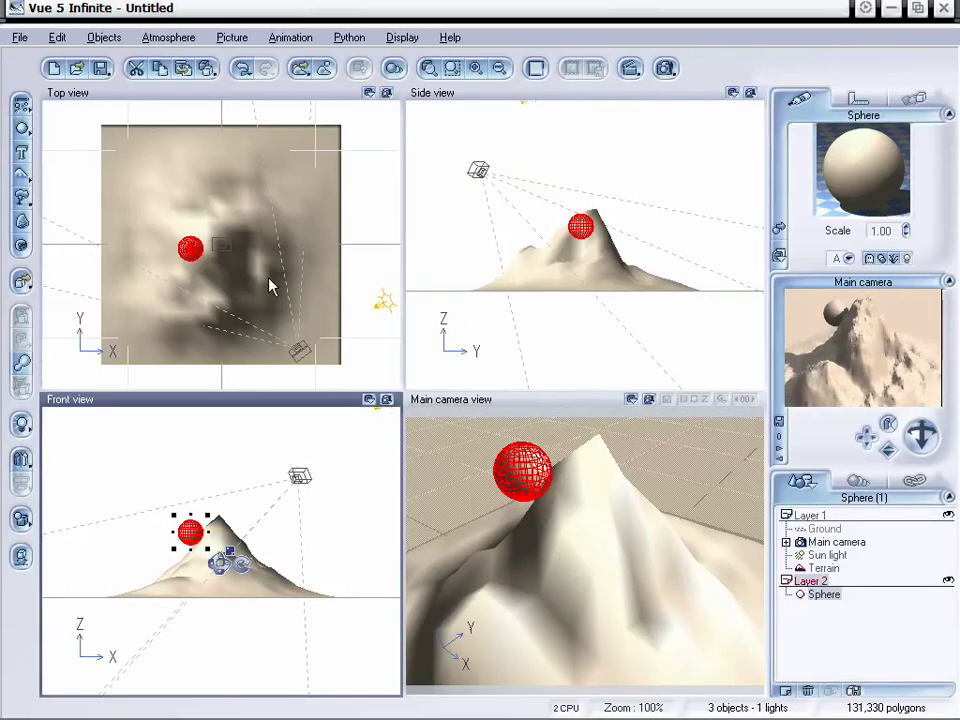
Duplicate the sphere three times and place the copies touching one another in a curve around the peak's near side.
{"action": "key", "text": "ctrl+v"}
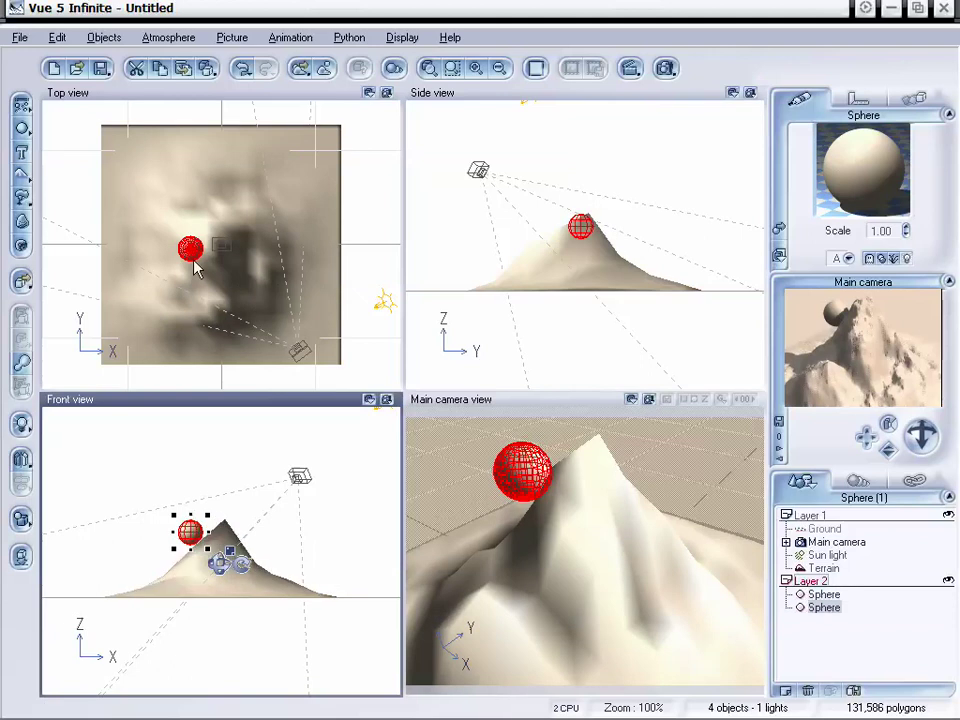
{"action": "left_click_drag", "start_coordinate": [192, 252], "coordinate": [202, 264]}
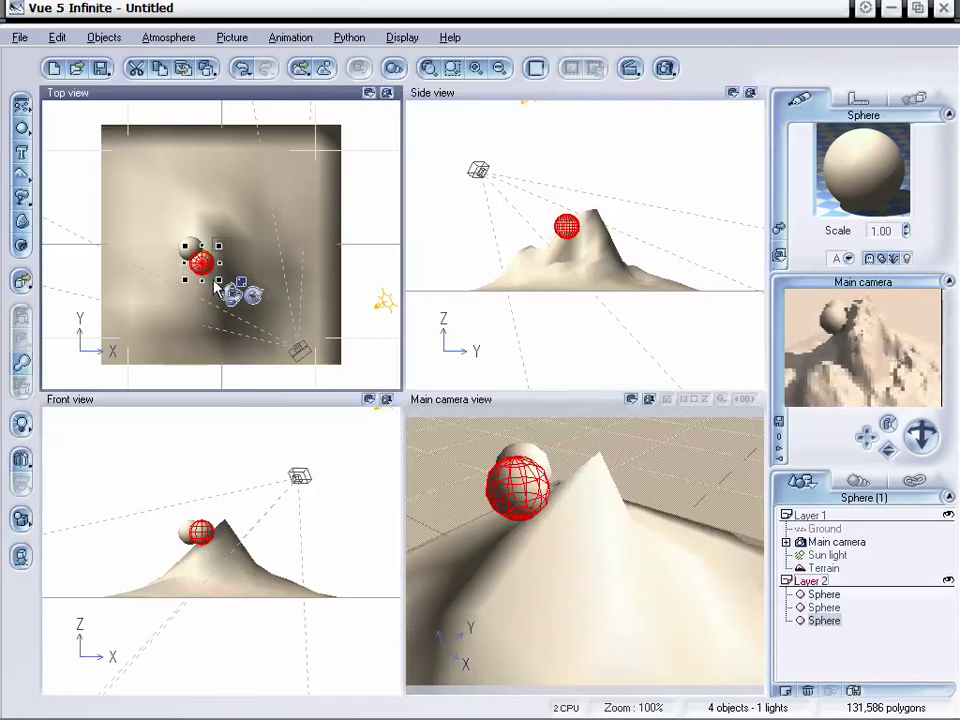
{"action": "key", "text": "ctrl+d"}
{"action": "mouse_move", "coordinate": [203, 263]}
{"action": "left_mouse_down"}
{"action": "mouse_move", "coordinate": [231, 272]}
{"action": "mouse_move", "coordinate": [216, 279]}
{"action": "left_mouse_up"}
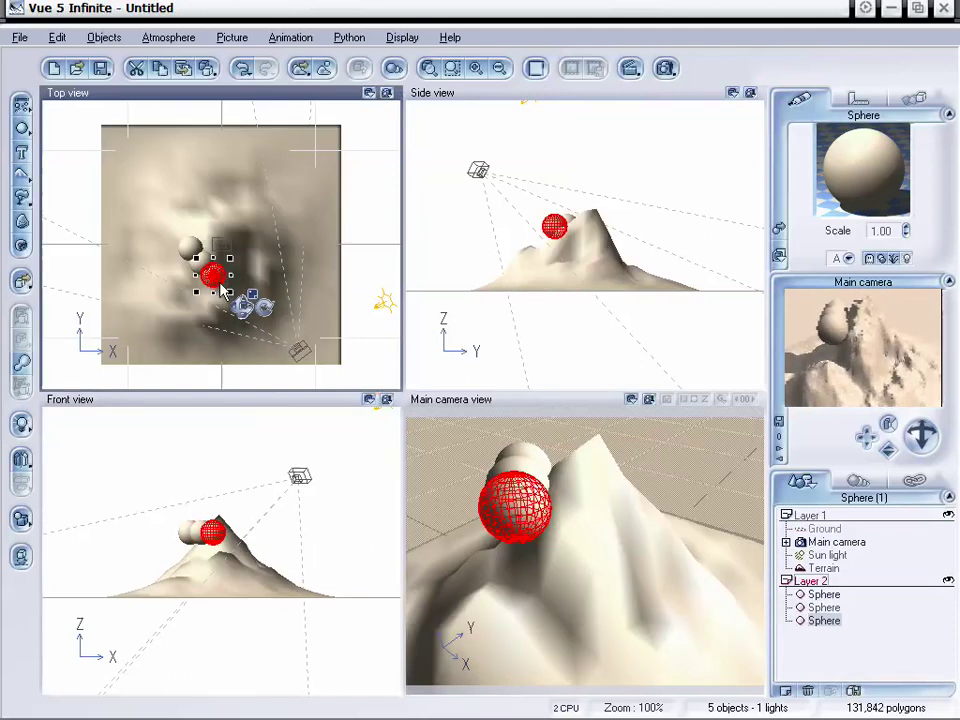
{"action": "key", "text": "ctrl+d"}
{"action": "left_click_drag", "start_coordinate": [217, 282], "coordinate": [240, 285]}
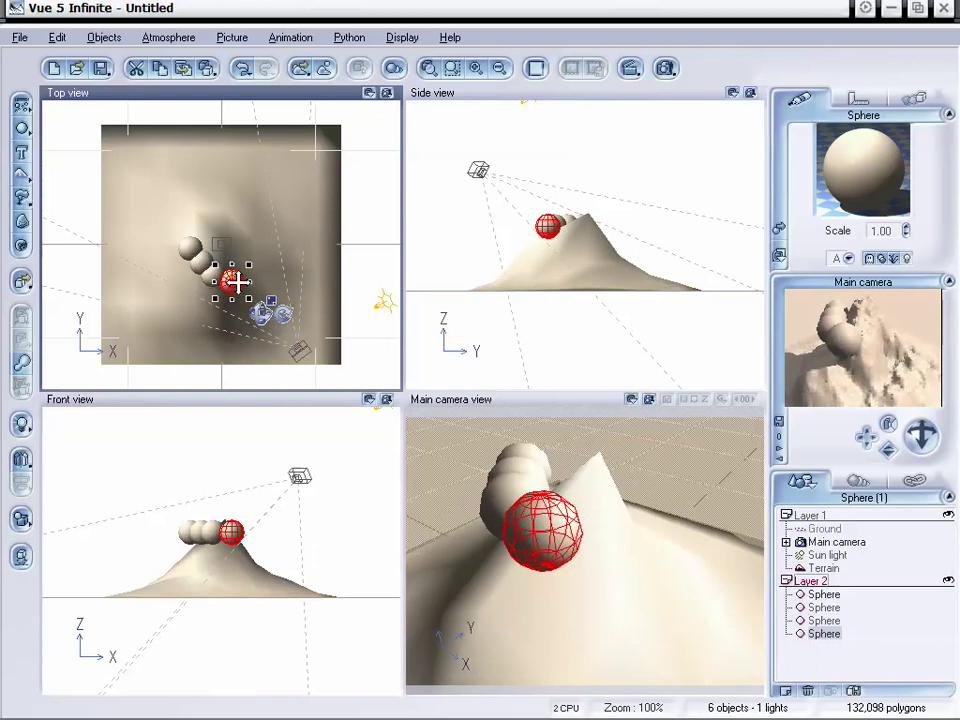
Duplicate the sphere four more times and place the copies touching one another along the peak's +X side toward its +Y side.
{"action": "key", "text": "ctrl+d"}
{"action": "left_click_drag", "start_coordinate": [240, 283], "coordinate": [243, 262]}
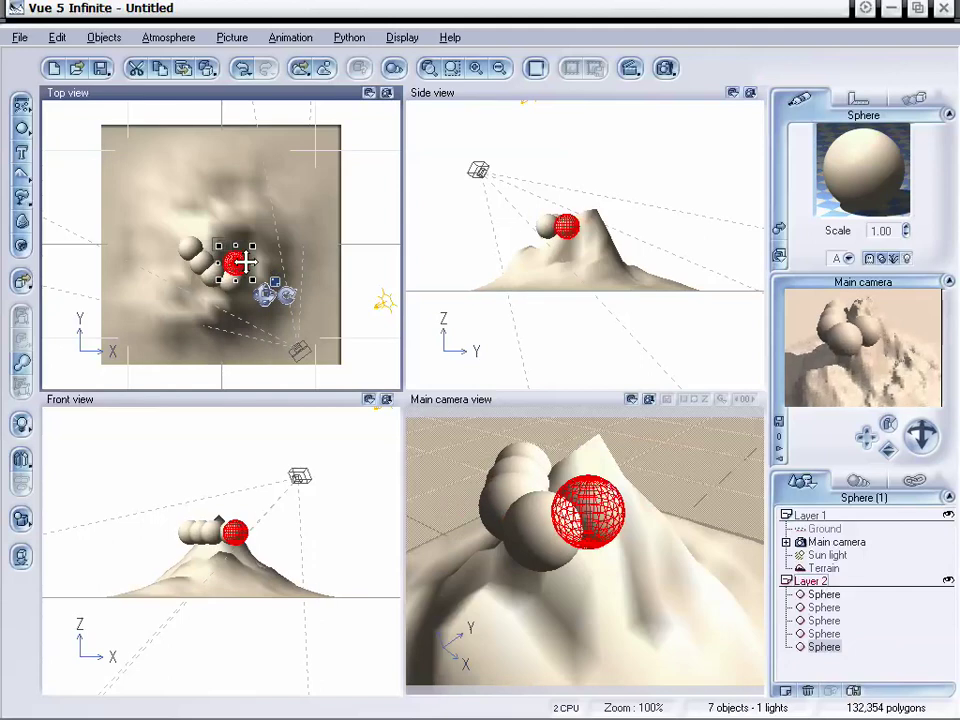
{"action": "key", "text": "ctrl+d"}
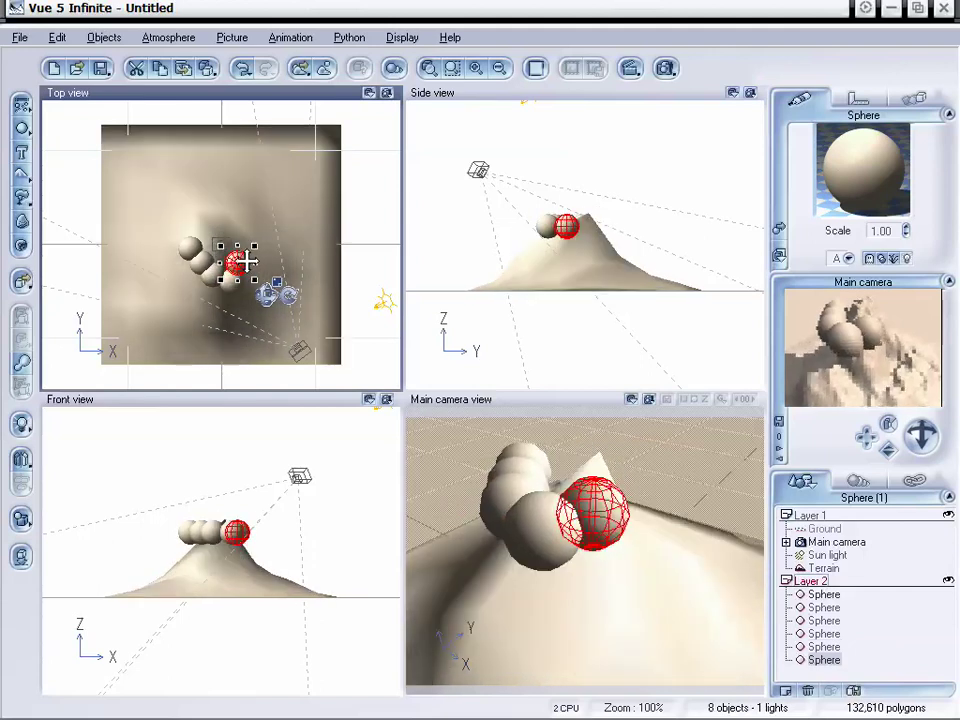
{"action": "left_click_drag", "start_coordinate": [245, 262], "coordinate": [257, 240]}
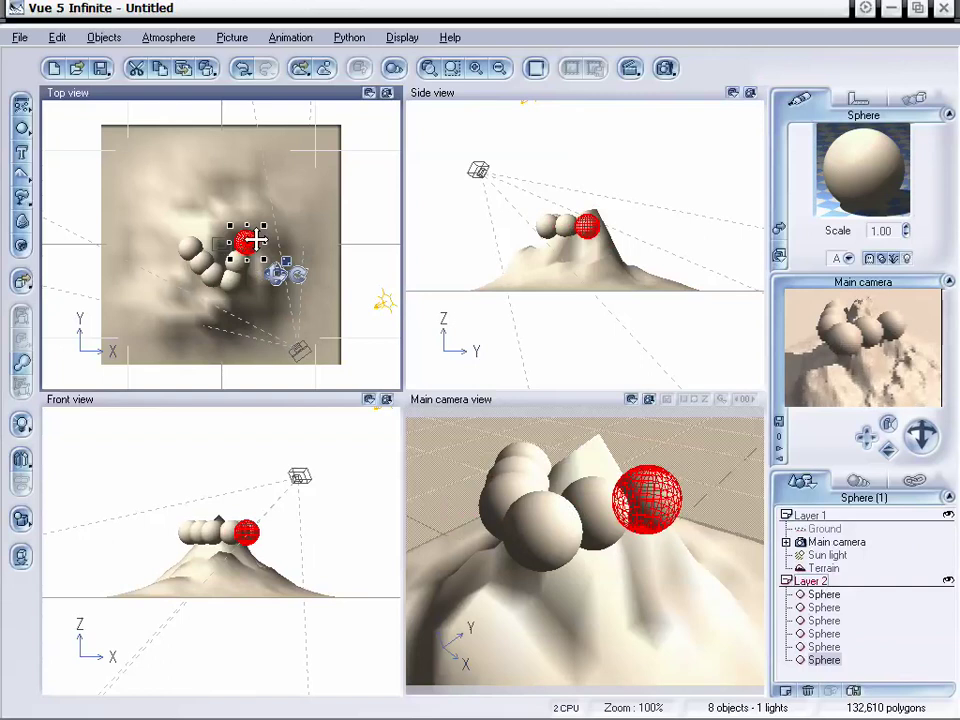
{"action": "key", "text": "ctrl+d"}
{"action": "left_click_drag", "start_coordinate": [250, 241], "coordinate": [234, 203]}
{"action": "key", "text": "ctrl+d"}
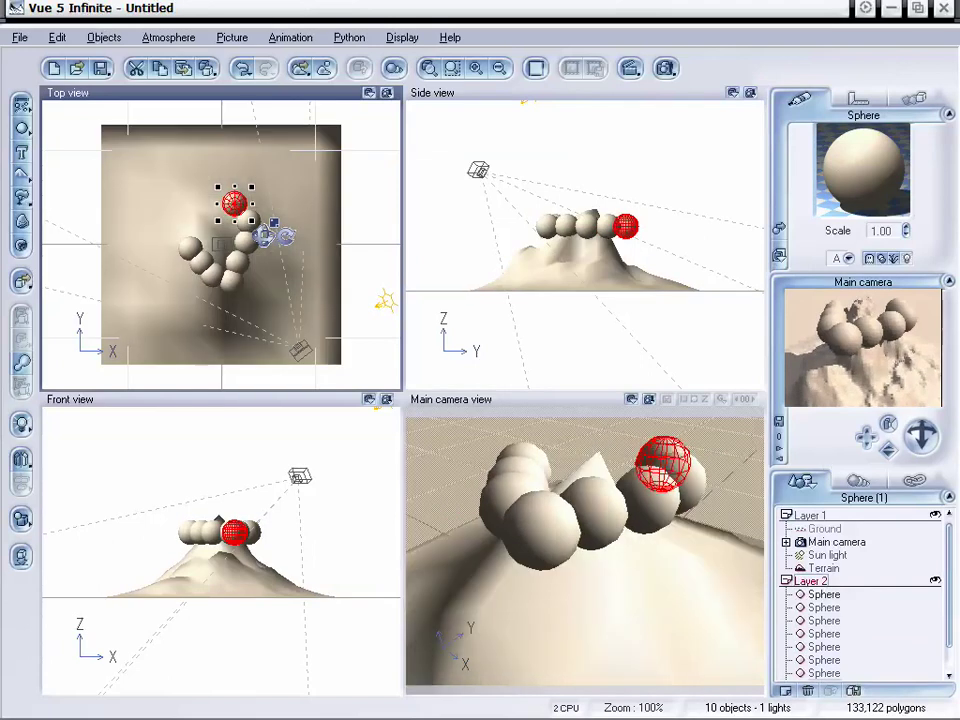
Duplicate the sphere three more times and place the copies along the peak's remaining side to close the ring.
{"action": "left_click_drag", "start_coordinate": [921, 435], "coordinate": [866, 420]}
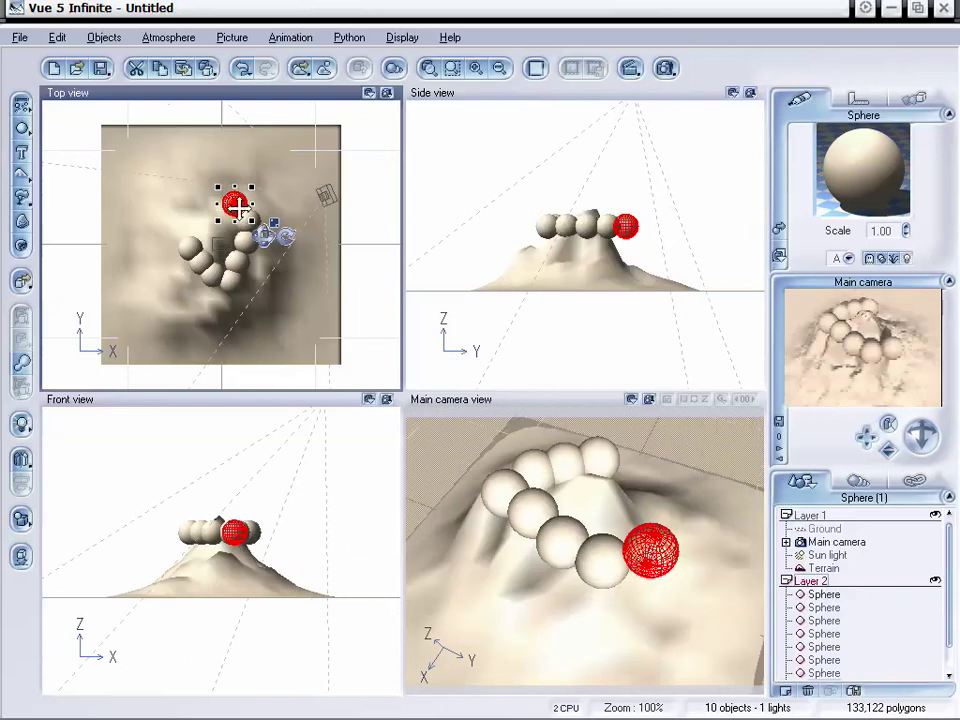
{"action": "left_click_drag", "start_coordinate": [239, 208], "coordinate": [185, 237]}
{"action": "key", "text": "alt+c"}
{"action": "key", "text": "ctrl+d"}
{"action": "key", "text": "ctrl+d"}
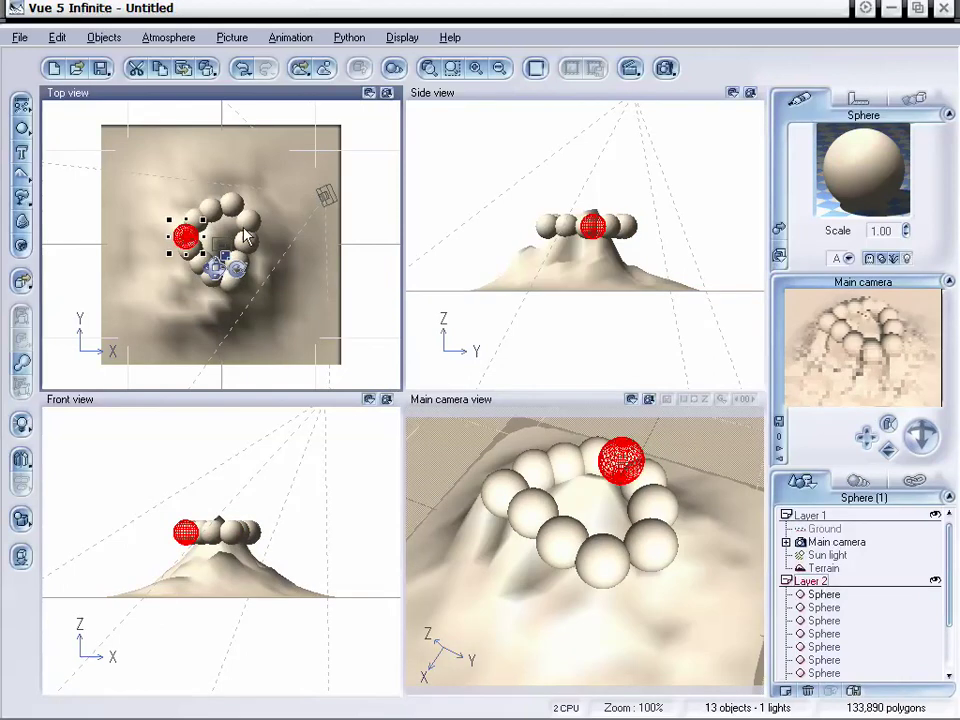
Select all the spheres in Layer 2, lower the whole ring slightly on the mountain, and deselect it.
{"action": "left_click_drag", "start_coordinate": [911, 446], "coordinate": [932, 423]}
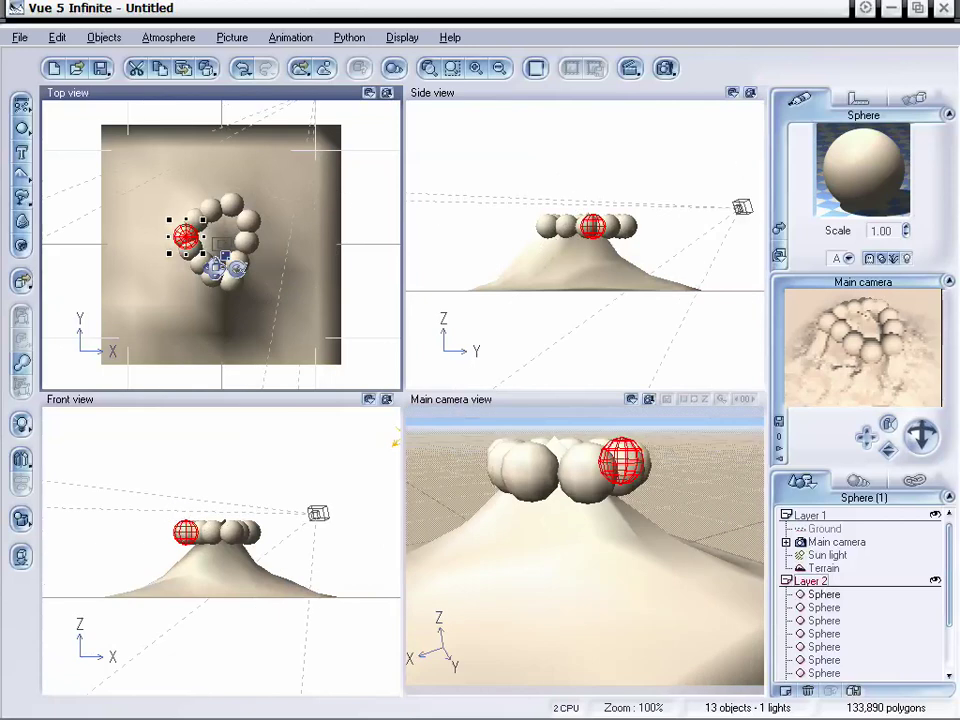
{"action": "left_click_drag", "start_coordinate": [948, 574], "coordinate": [948, 616]}
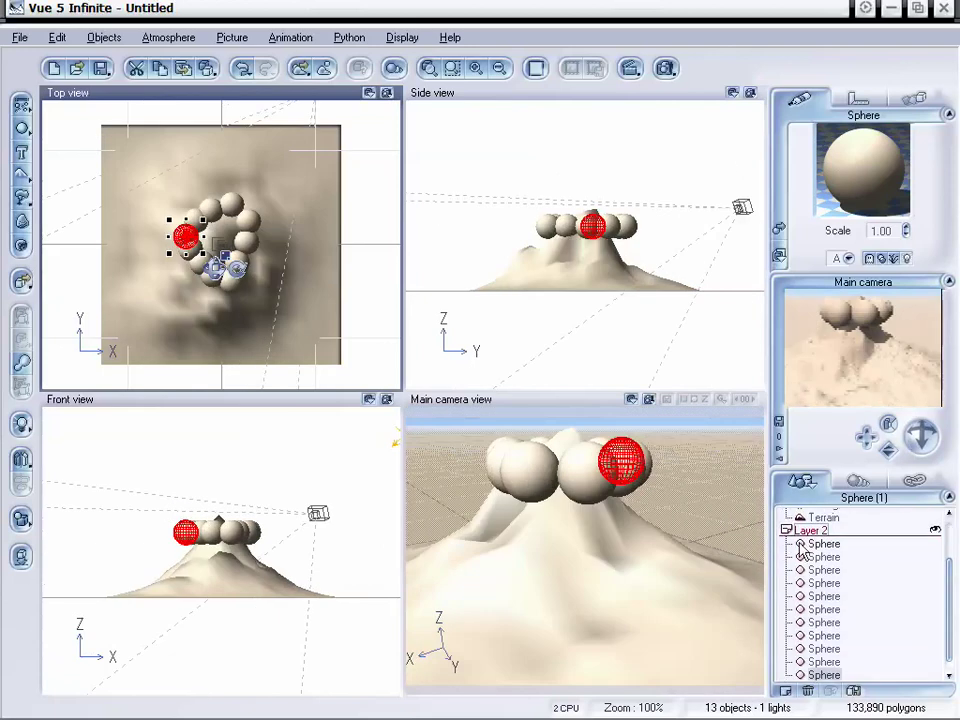
{"action": "left_click", "coordinate": [811, 532]}
{"action": "left_click", "coordinate": [231, 553]}
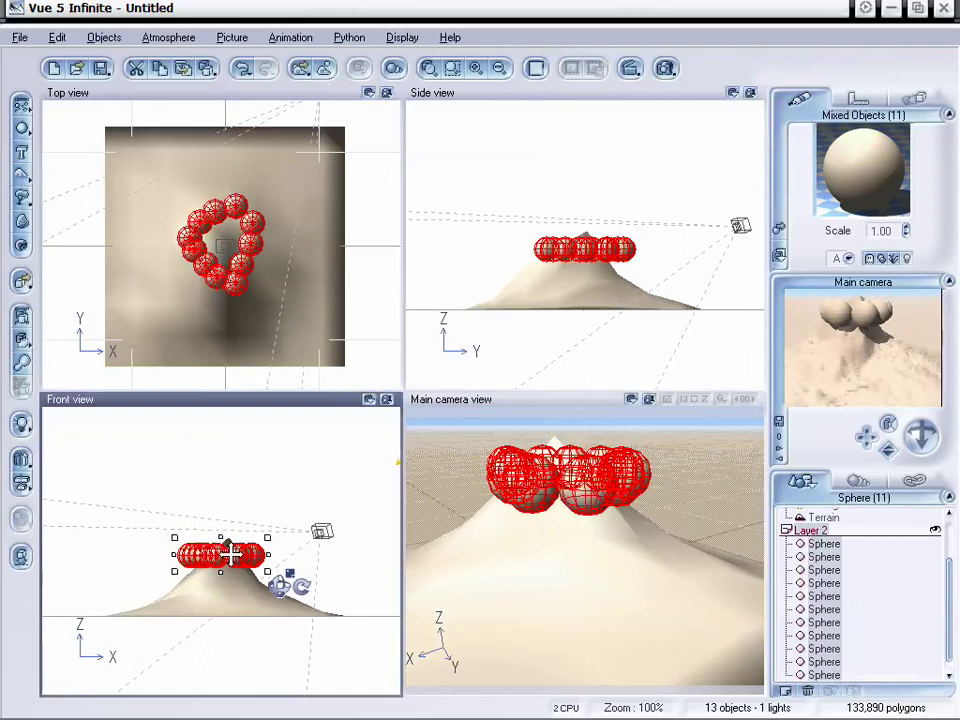
{"action": "left_click_drag", "start_coordinate": [231, 555], "coordinate": [231, 557]}
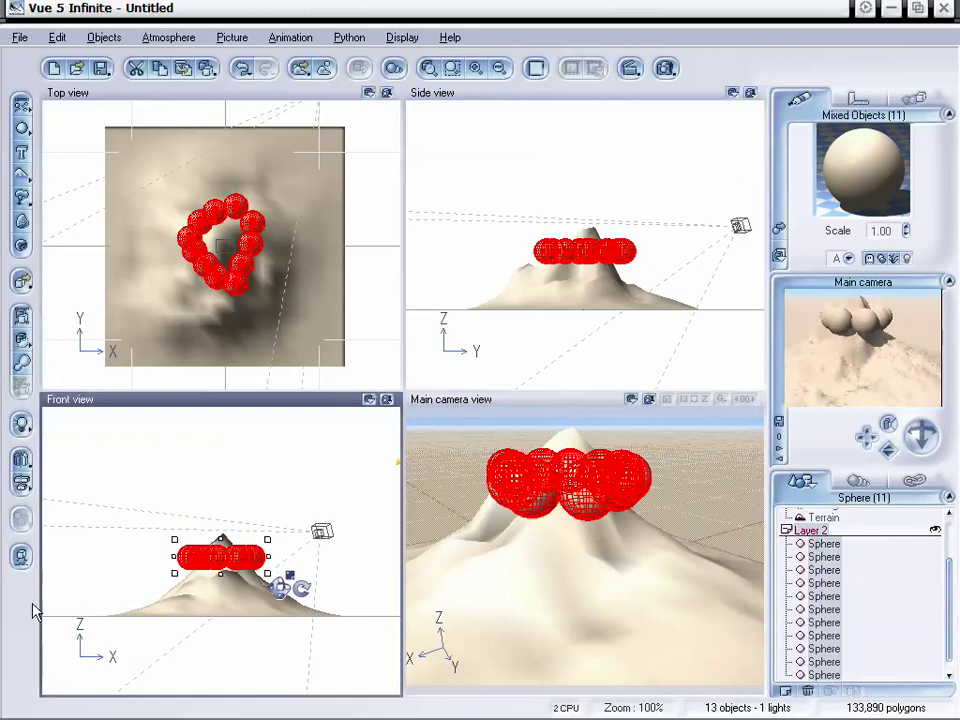
{"action": "left_click", "coordinate": [70, 603]}
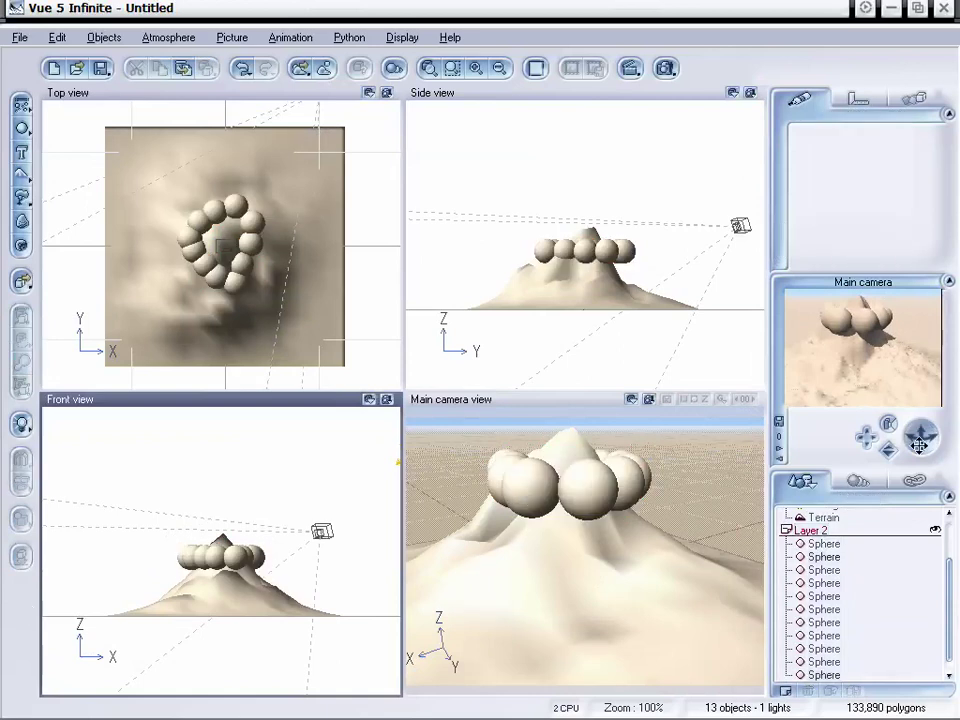
Inspect the ring from several camera angles and raise the sphere at its -Y end slightly above its neighbours.
{"action": "left_click_drag", "start_coordinate": [919, 445], "coordinate": [888, 442]}
{"action": "left_click", "coordinate": [673, 495]}
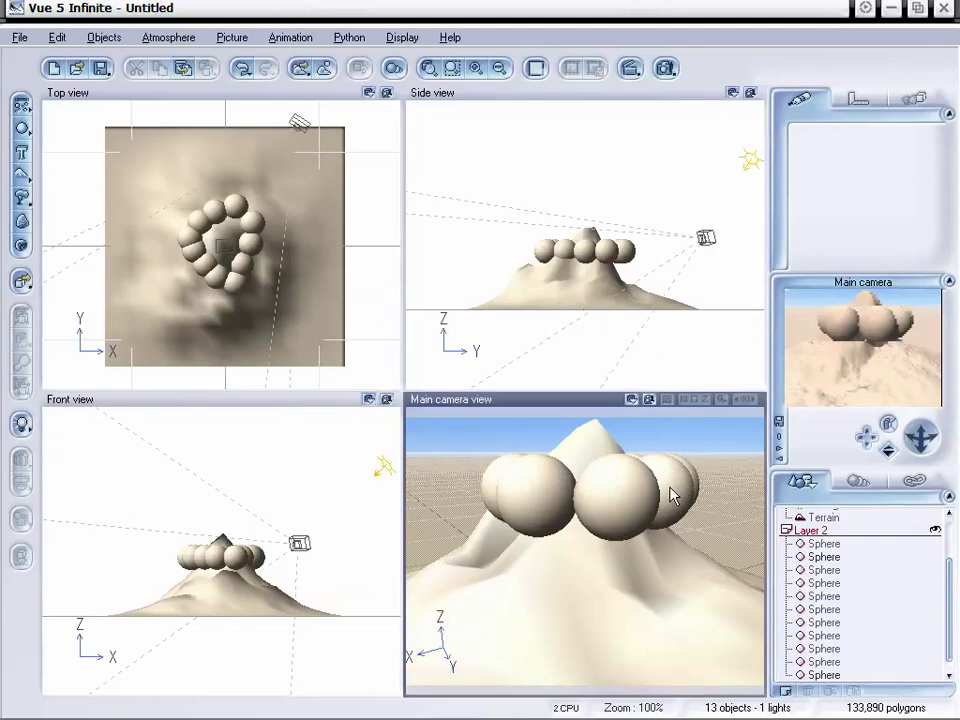
{"action": "left_click", "coordinate": [670, 493]}
{"action": "left_click", "coordinate": [533, 495]}
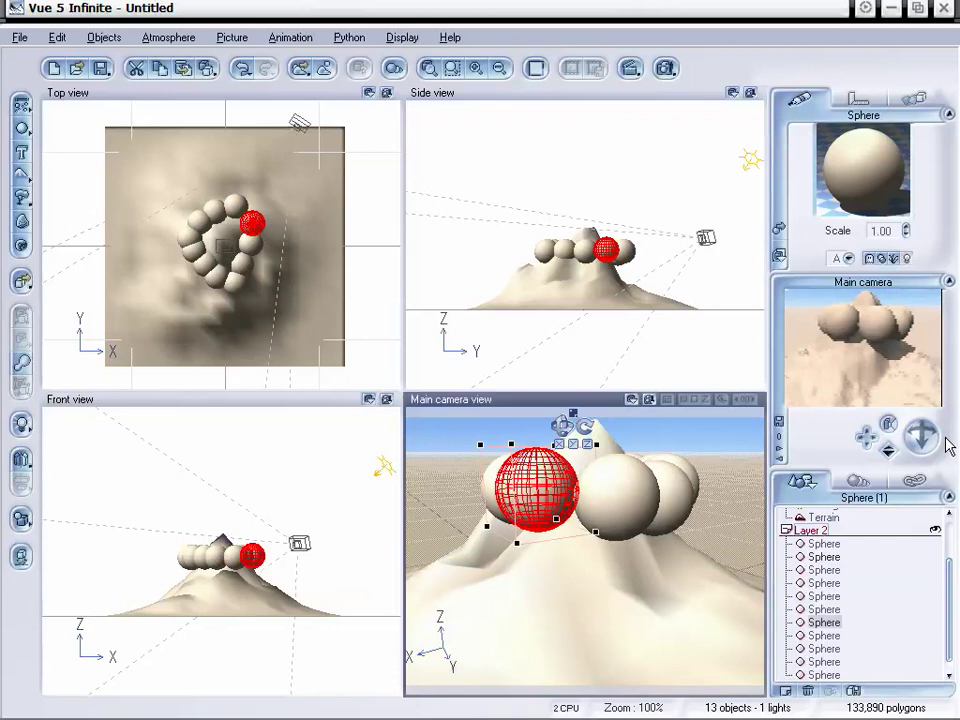
{"action": "left_click_drag", "start_coordinate": [922, 435], "coordinate": [468, 349]}
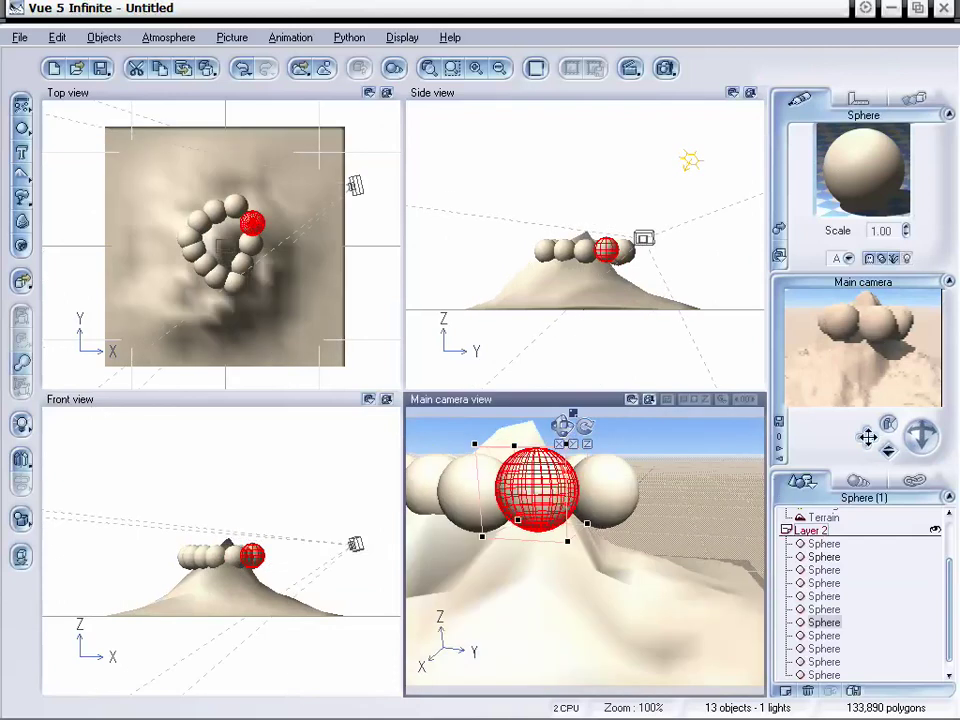
{"action": "left_click_drag", "start_coordinate": [868, 437], "coordinate": [868, 437]}
{"action": "left_click", "coordinate": [531, 480]}
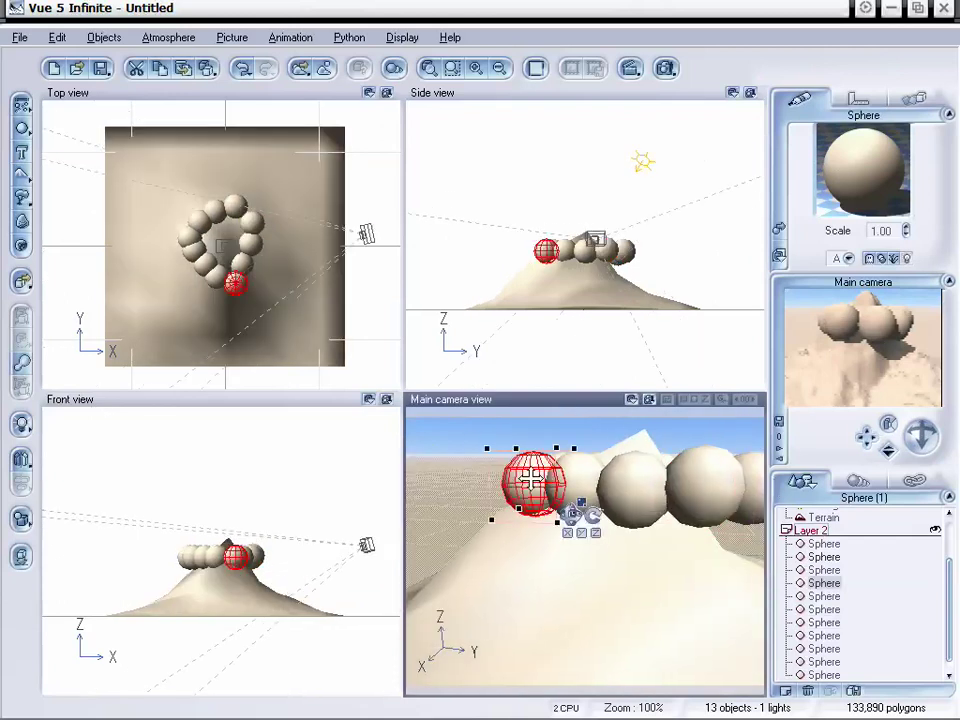
{"action": "left_click_drag", "start_coordinate": [531, 455], "coordinate": [531, 443]}
{"action": "left_click_drag", "start_coordinate": [868, 437], "coordinate": [867, 437]}
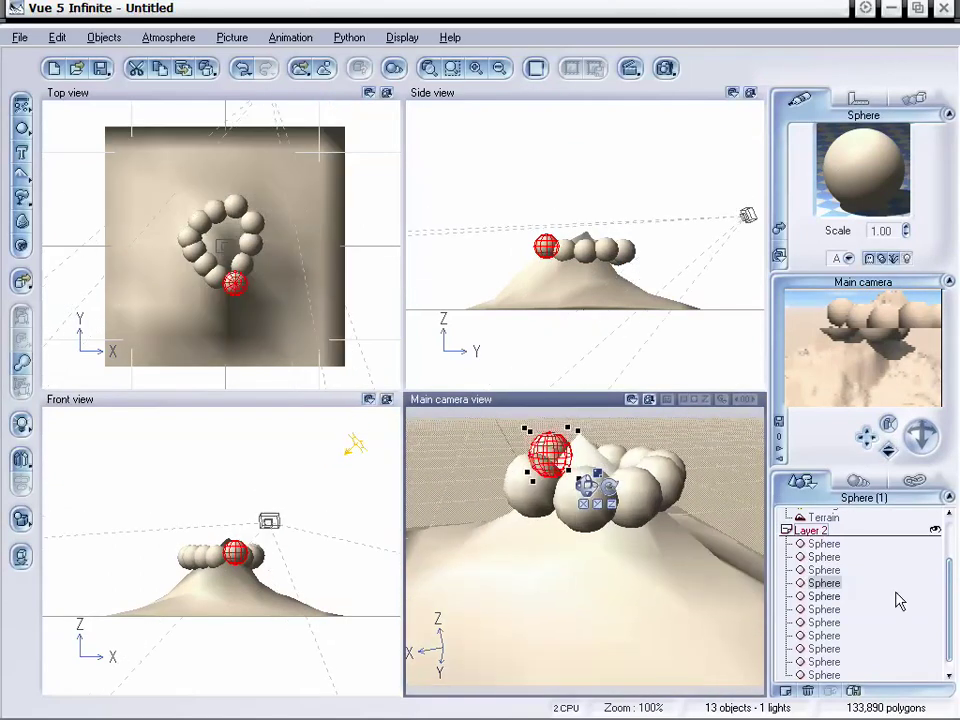
Select all eleven spheres in Layer 2 and combine them into a single metablob.
{"action": "left_click", "coordinate": [838, 676]}
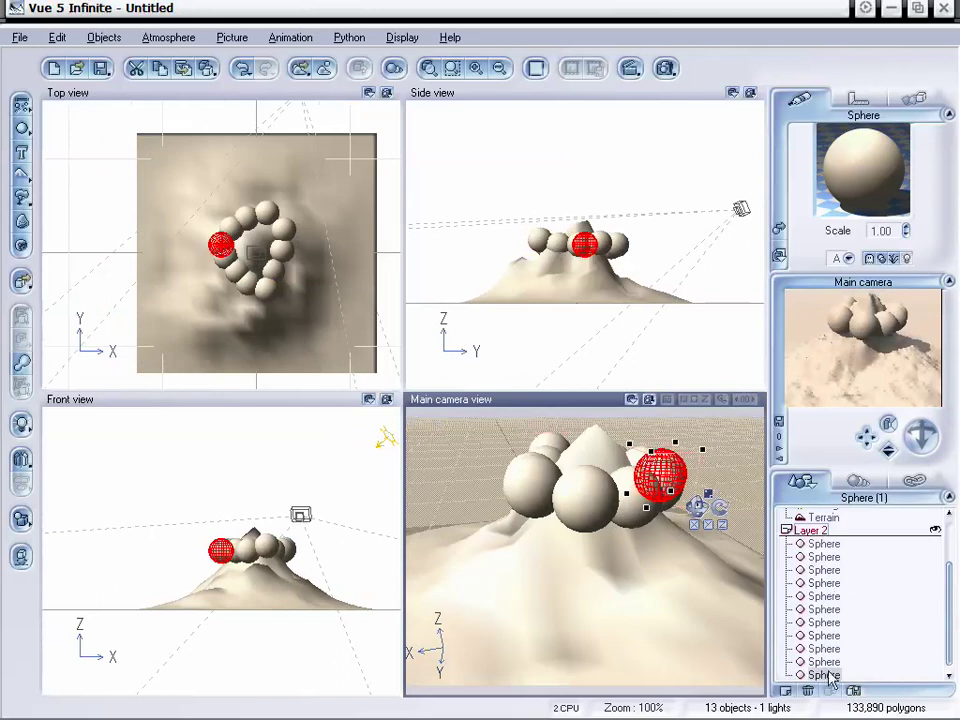
{"action": "left_click", "coordinate": [826, 545], "text": "shift"}
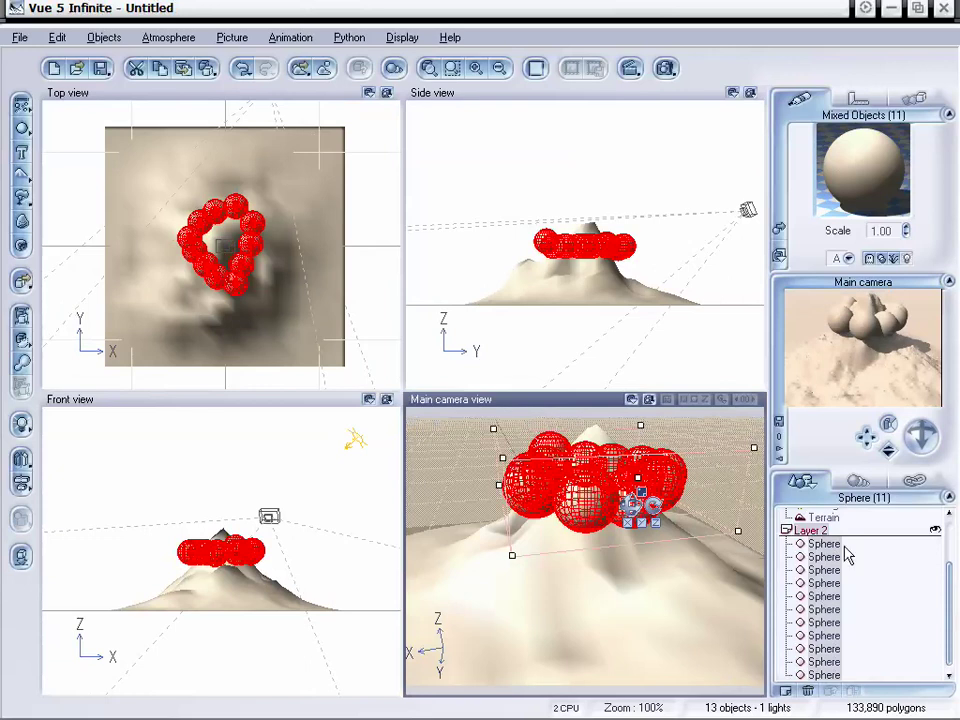
{"action": "left_click", "coordinate": [812, 531]}
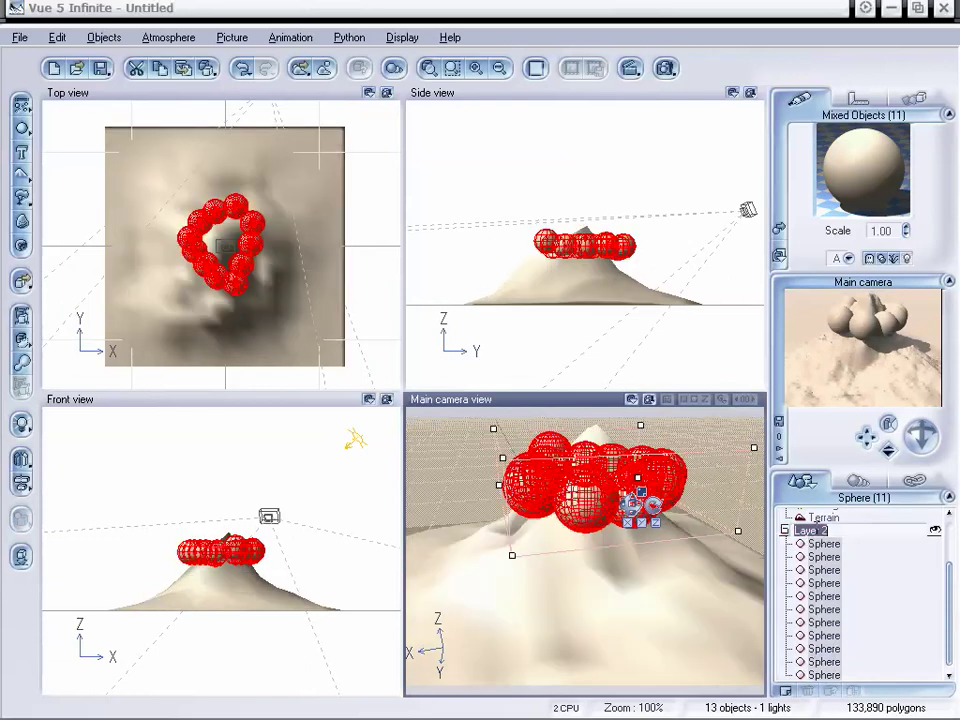
{"action": "key", "text": "Return"}
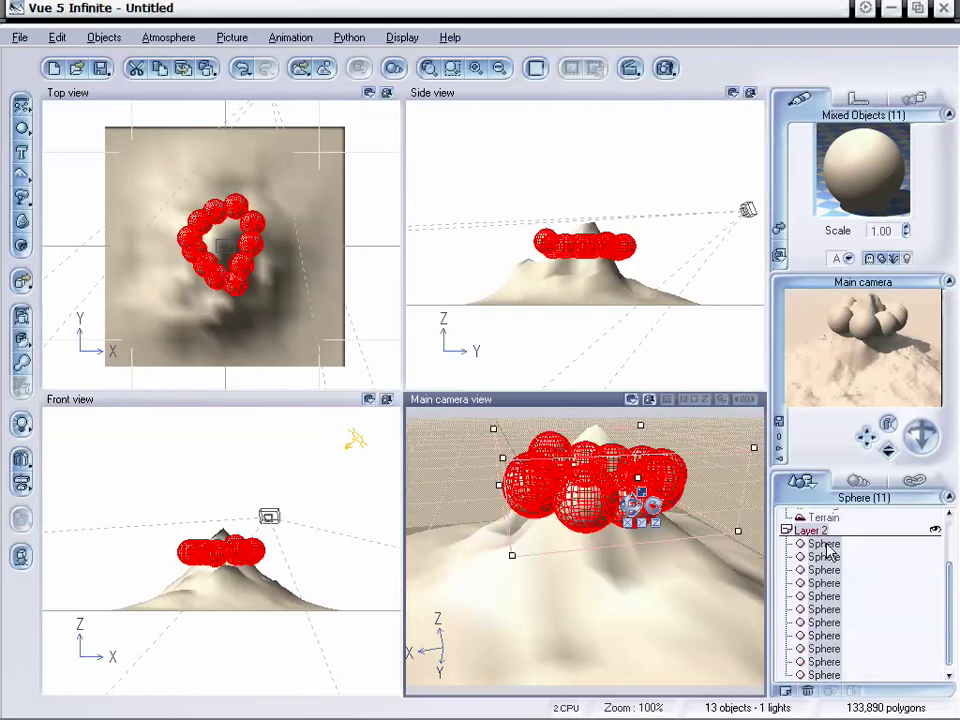
{"action": "left_click", "coordinate": [24, 366]}
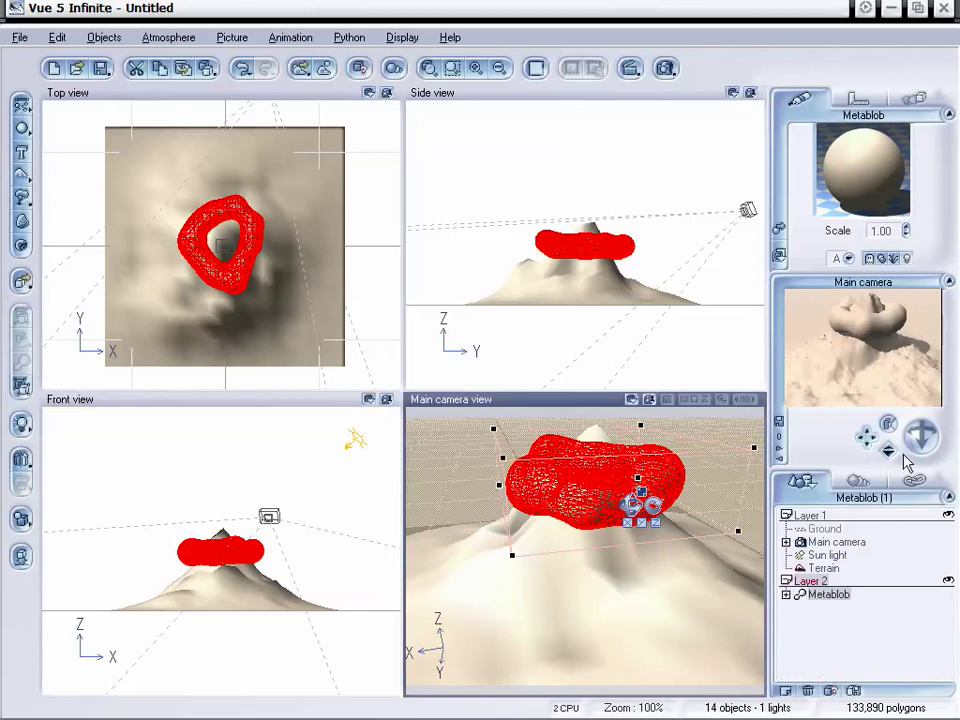
Assign the Grass and rock material from the Landscapes collection to the terrain.
{"action": "mouse_move", "coordinate": [919, 436]}
{"action": "left_mouse_down"}
{"action": "mouse_move", "coordinate": [908, 429]}
{"action": "mouse_move", "coordinate": [885, 465]}
{"action": "mouse_move", "coordinate": [887, 445]}
{"action": "mouse_move", "coordinate": [867, 434]}
{"action": "mouse_move", "coordinate": [921, 435]}
{"action": "left_mouse_up"}
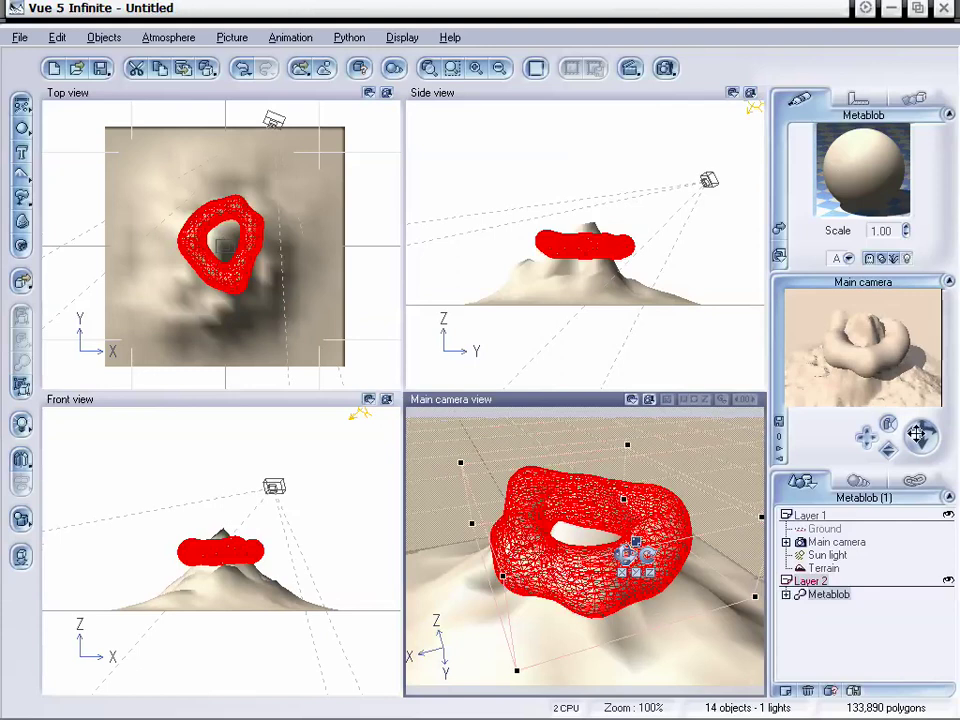
{"action": "left_click_drag", "start_coordinate": [917, 433], "coordinate": [918, 438]}
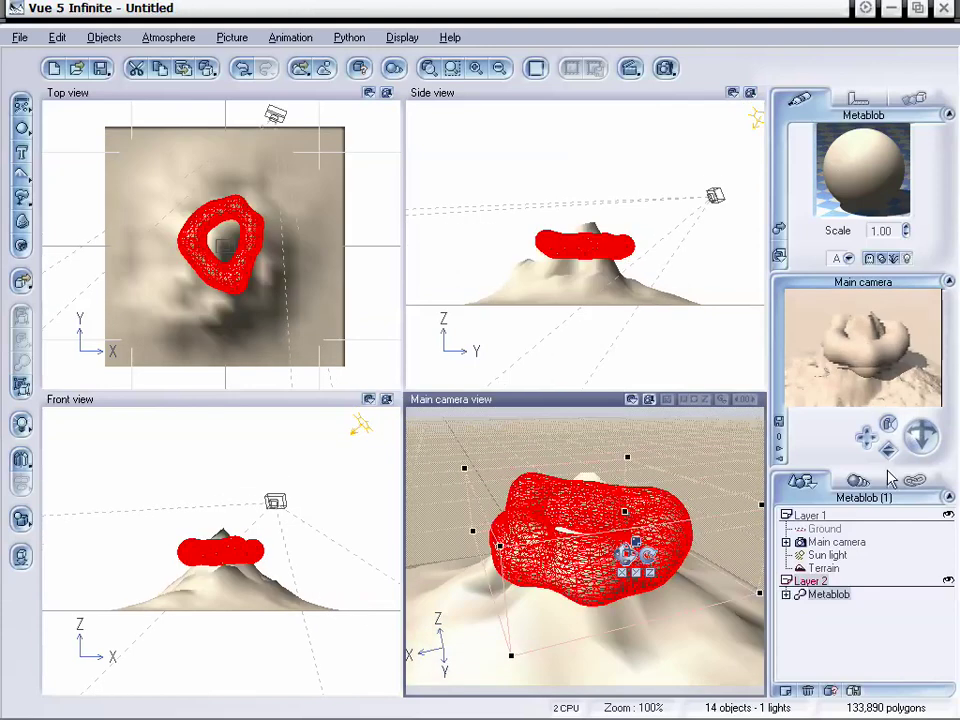
{"action": "left_click", "coordinate": [825, 568]}
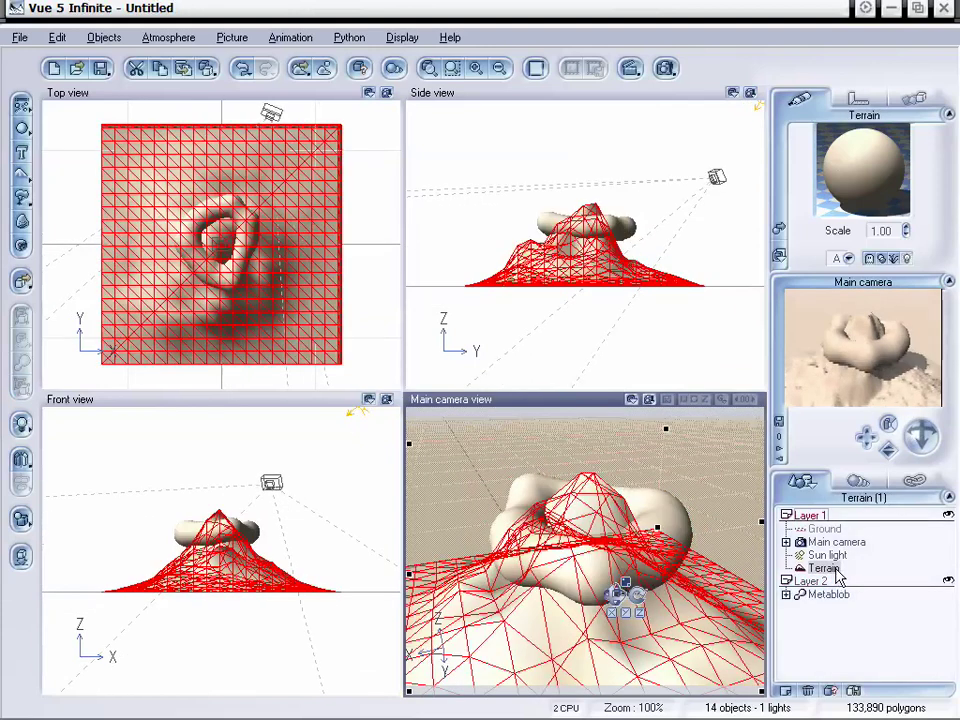
{"action": "left_click", "coordinate": [778, 229]}
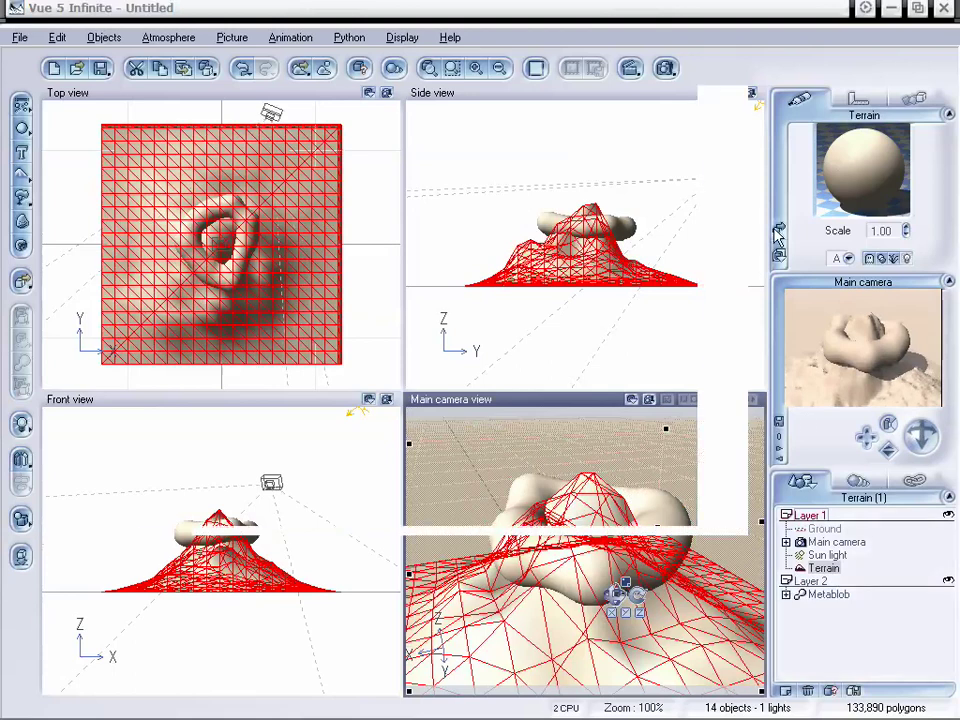
{"action": "left_click_drag", "start_coordinate": [454, 92], "coordinate": [465, 103]}
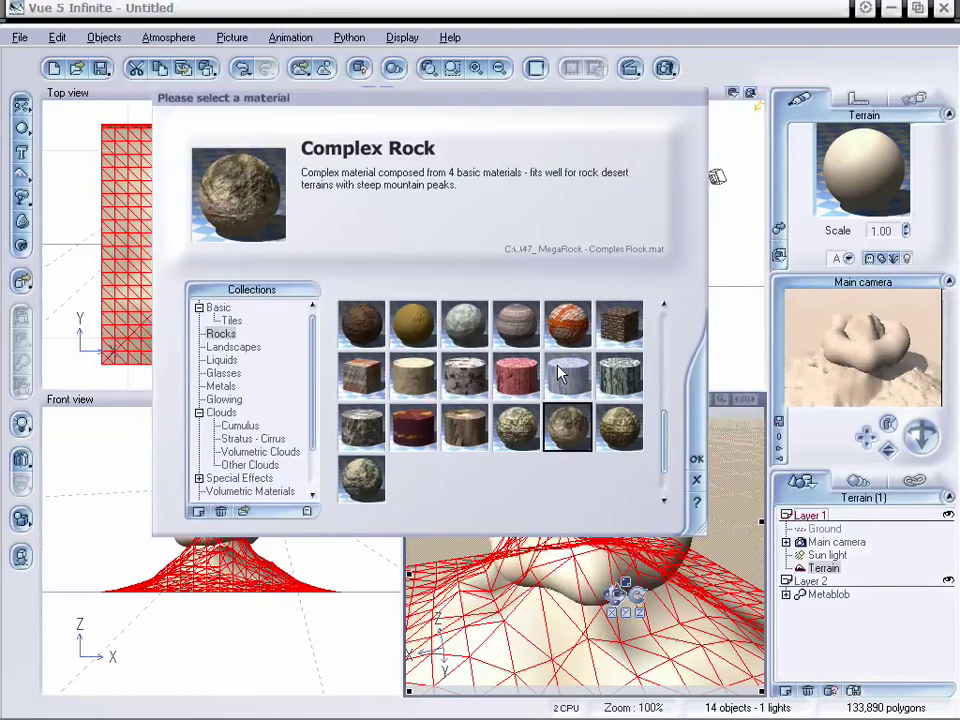
{"action": "left_click", "coordinate": [232, 346]}
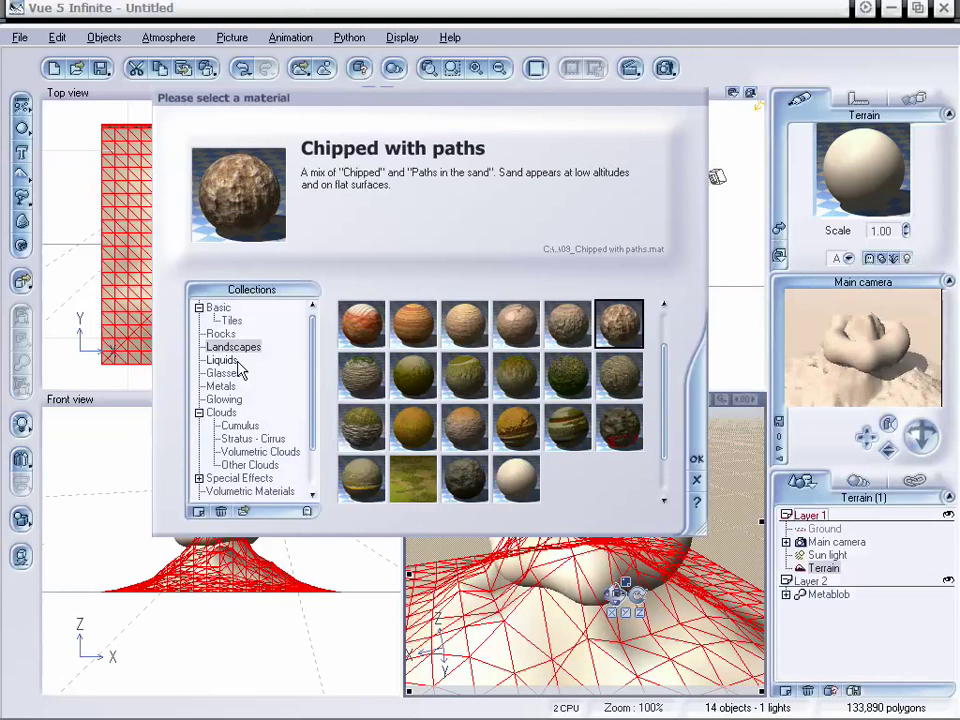
{"action": "left_click", "coordinate": [361, 328]}
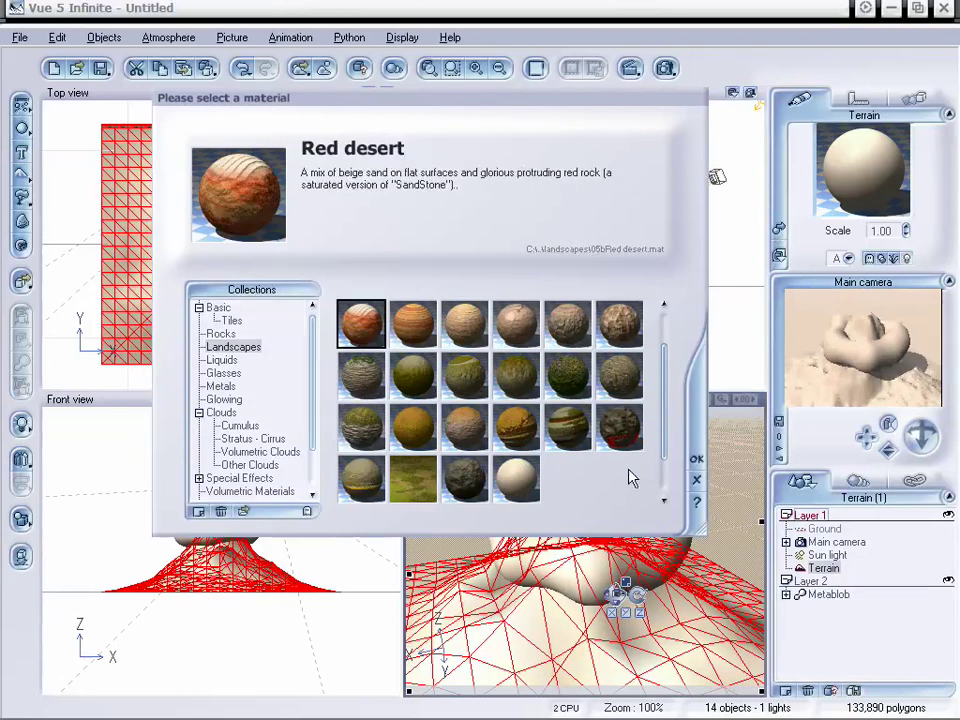
{"action": "left_click", "coordinate": [379, 388]}
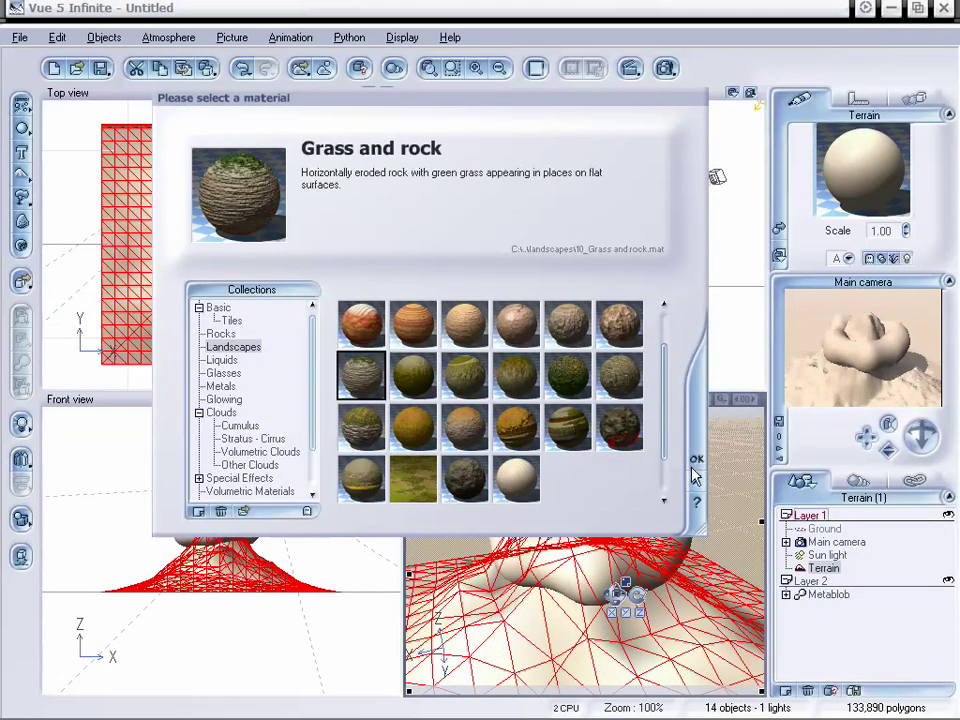
{"action": "left_click", "coordinate": [697, 460]}
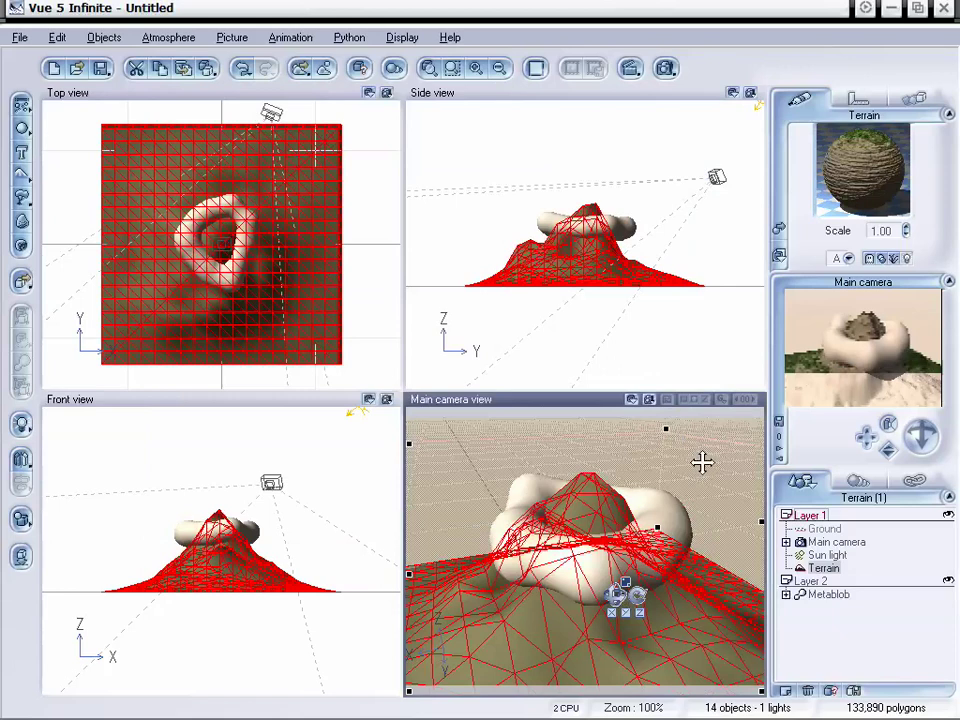
Select the metablob, refresh the camera preview, and open the material library from its Advanced Material Editor.
{"action": "left_click_drag", "start_coordinate": [921, 434], "coordinate": [921, 432]}
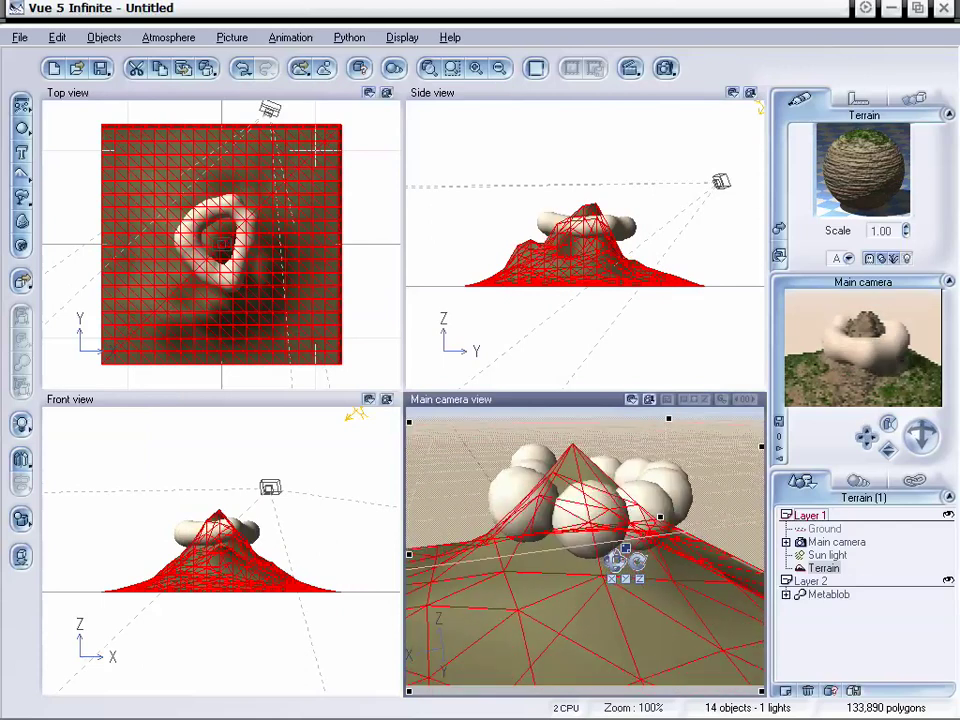
{"action": "left_click", "coordinate": [831, 595]}
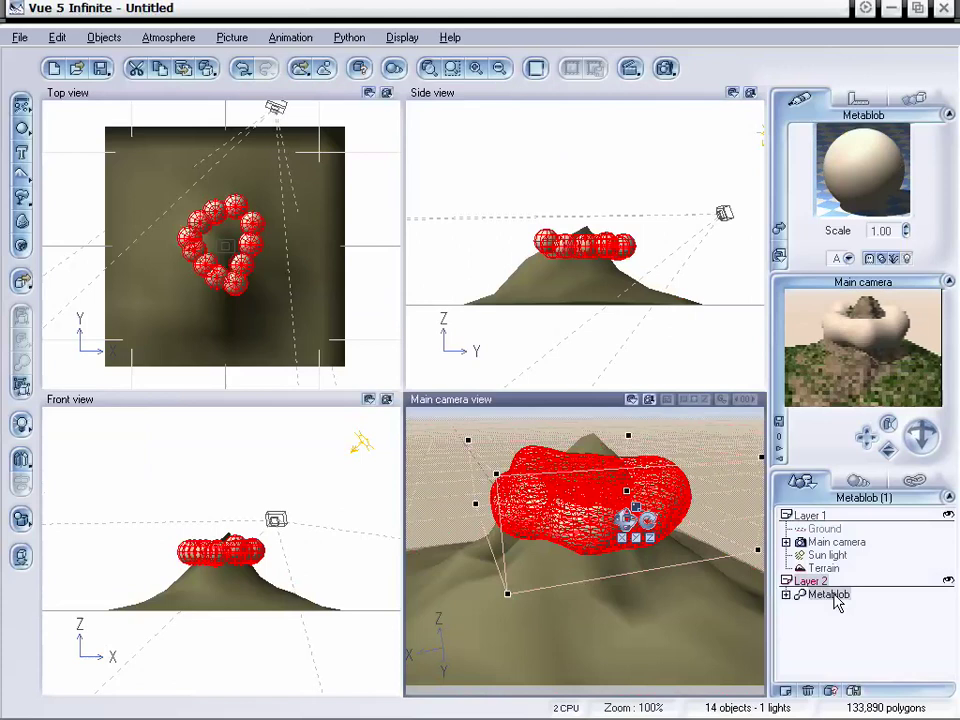
{"action": "right_click", "coordinate": [822, 298]}
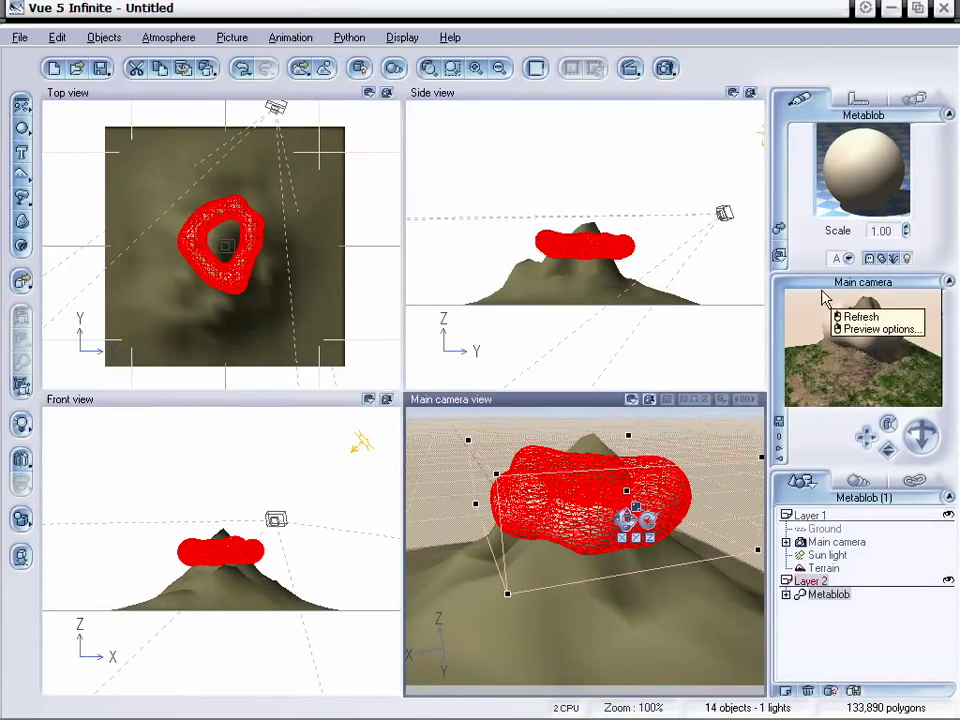
{"action": "left_click", "coordinate": [860, 317]}
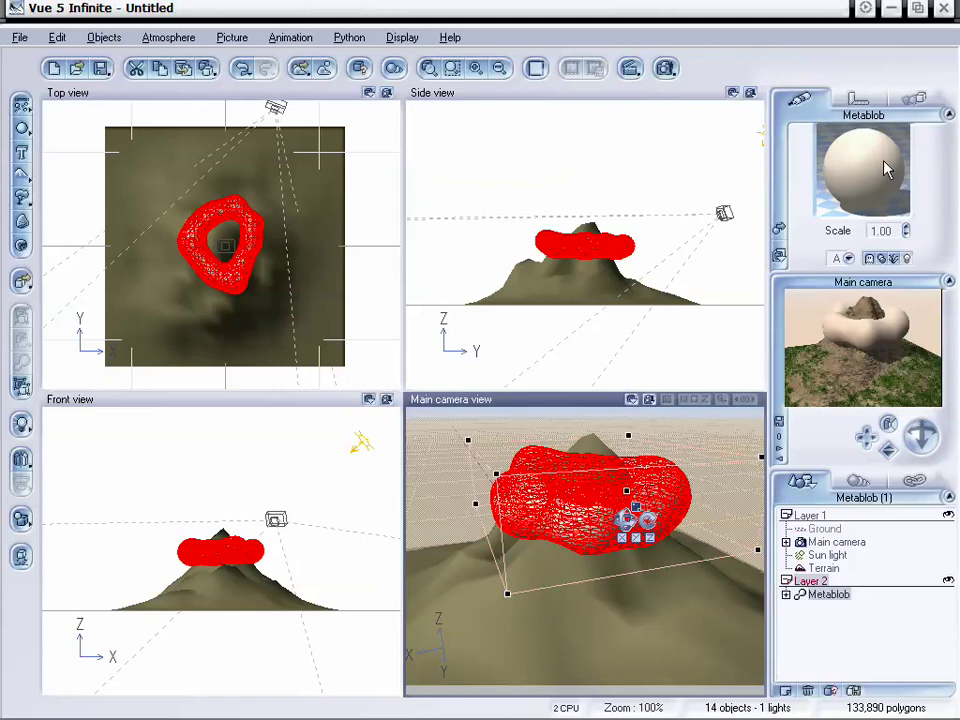
{"action": "double_click", "coordinate": [885, 170]}
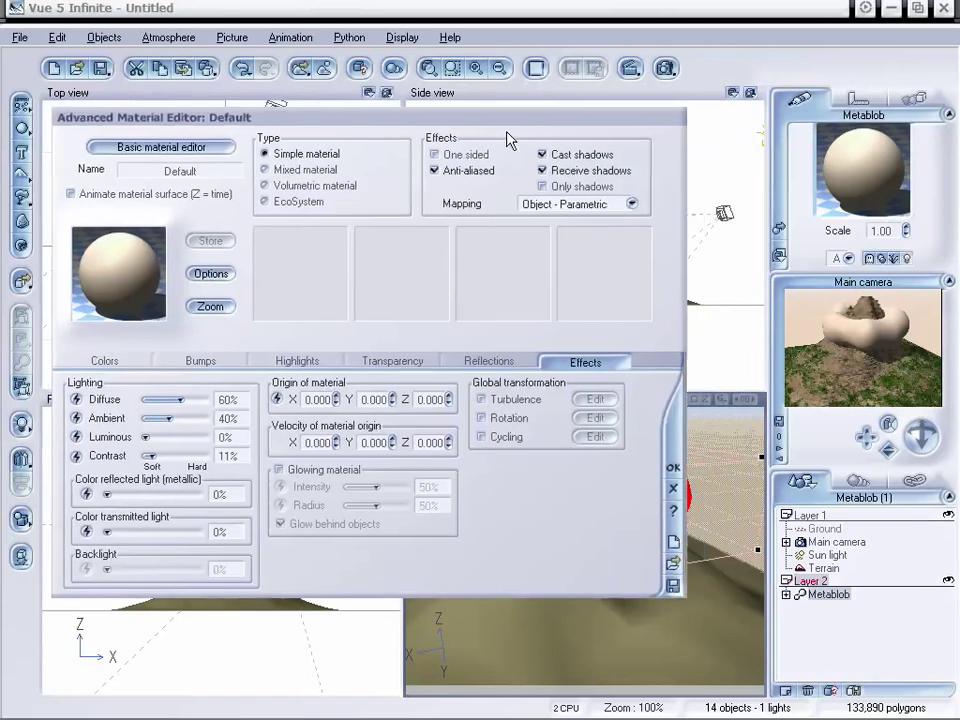
{"action": "left_click_drag", "start_coordinate": [507, 140], "coordinate": [495, 133]}
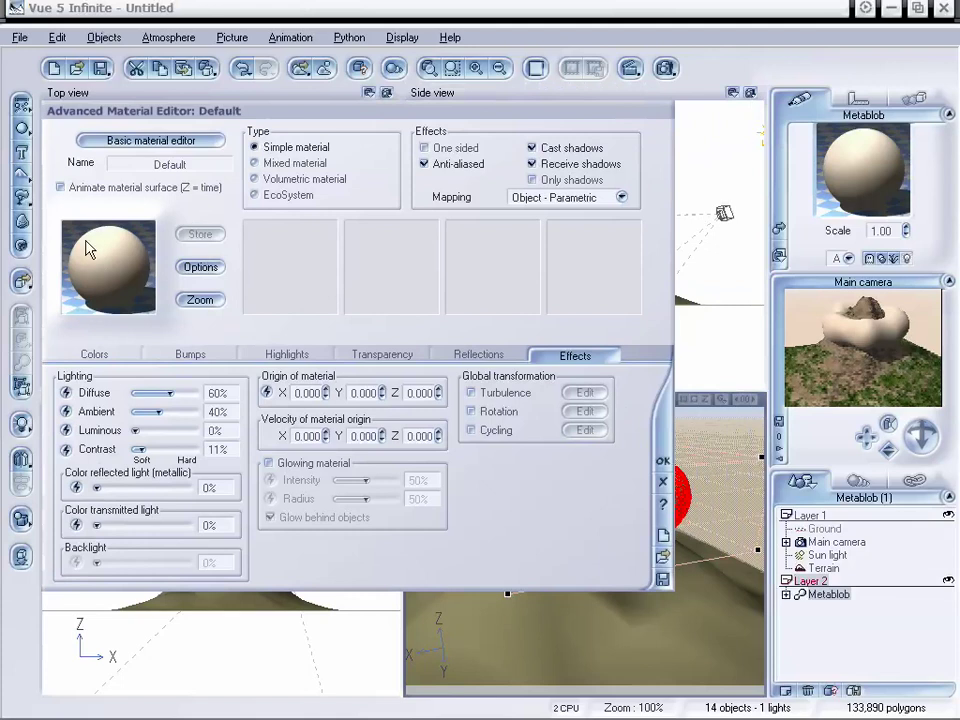
{"action": "double_click", "coordinate": [110, 270]}
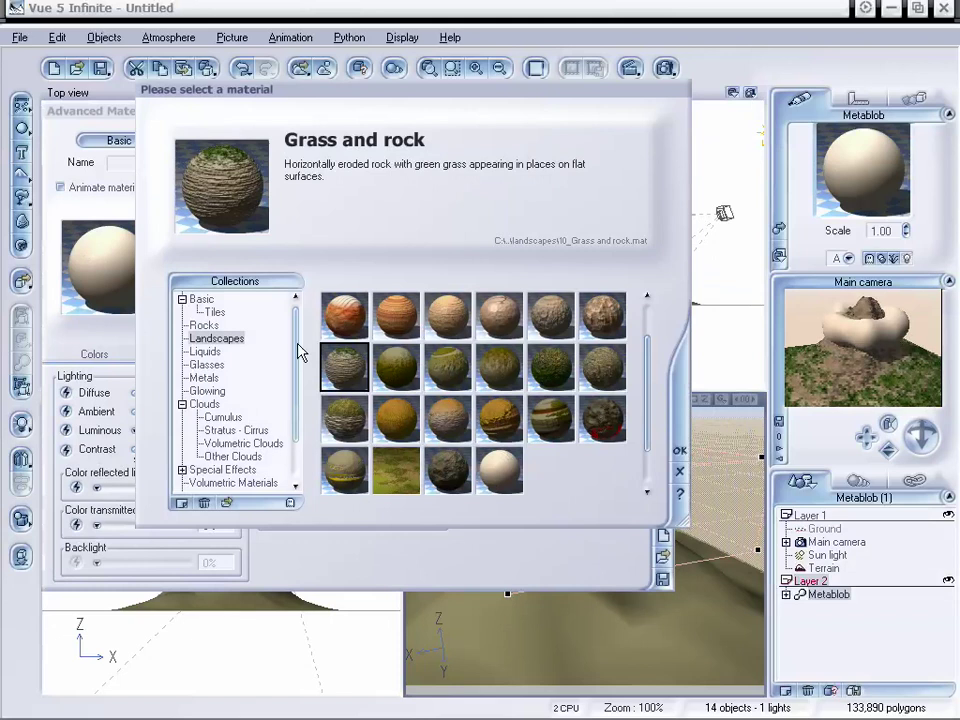
Browse the Cloud sphere materials in the Other Clouds collection and compare their descriptions.
{"action": "scroll", "coordinate": [298, 370], "scroll_direction": "down", "scroll_amount": 2}
{"action": "left_click", "coordinate": [205, 367]}
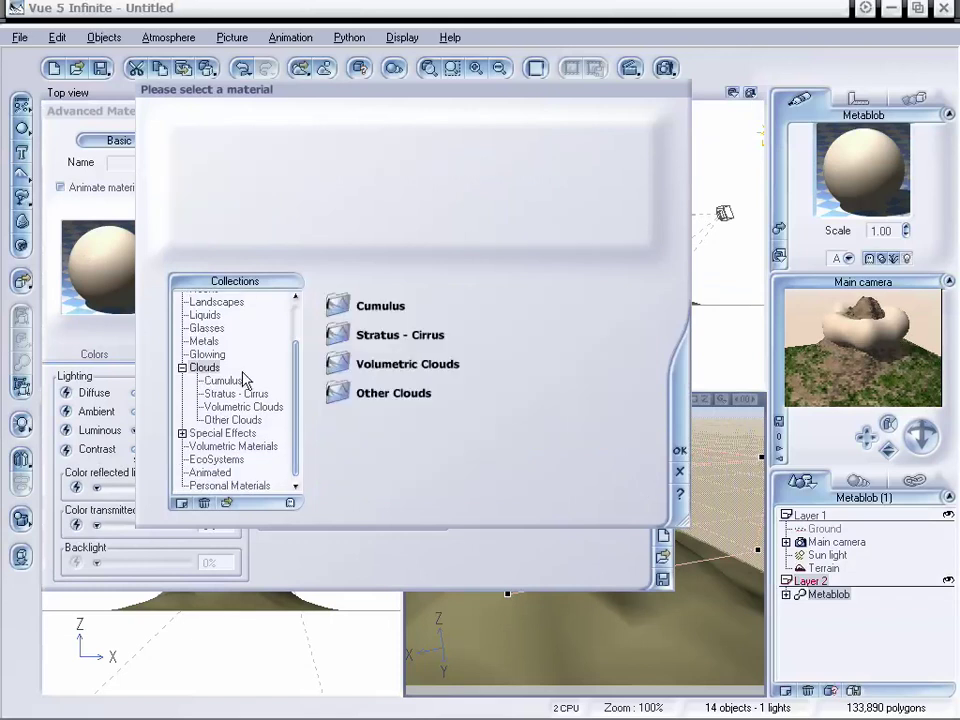
{"action": "left_click", "coordinate": [233, 421]}
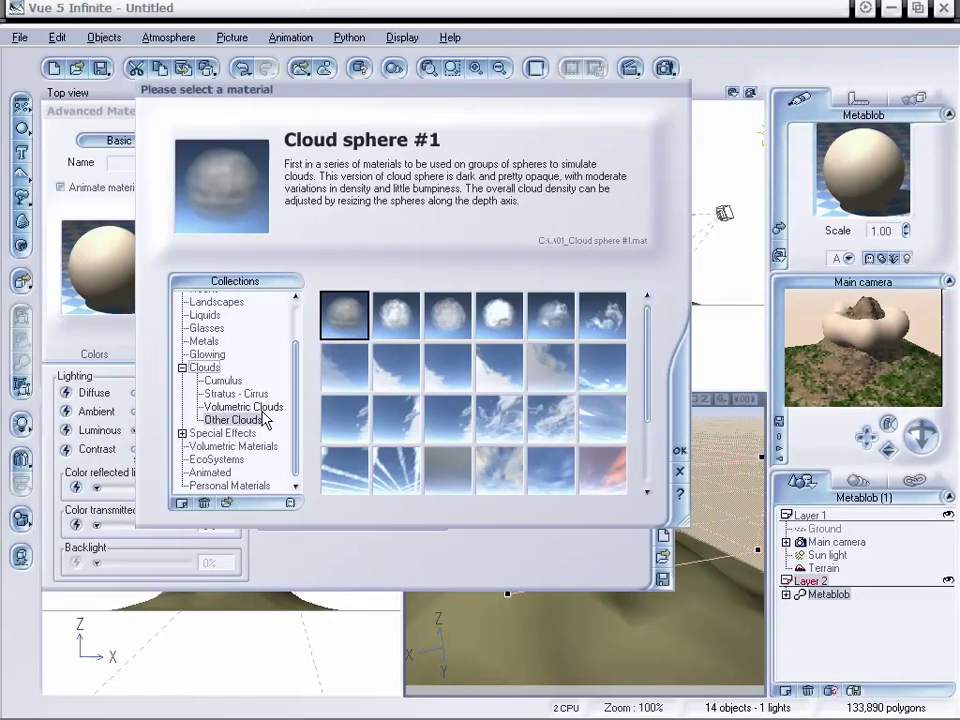
{"action": "left_click", "coordinate": [393, 308]}
{"action": "left_click", "coordinate": [445, 320]}
{"action": "left_click", "coordinate": [500, 318]}
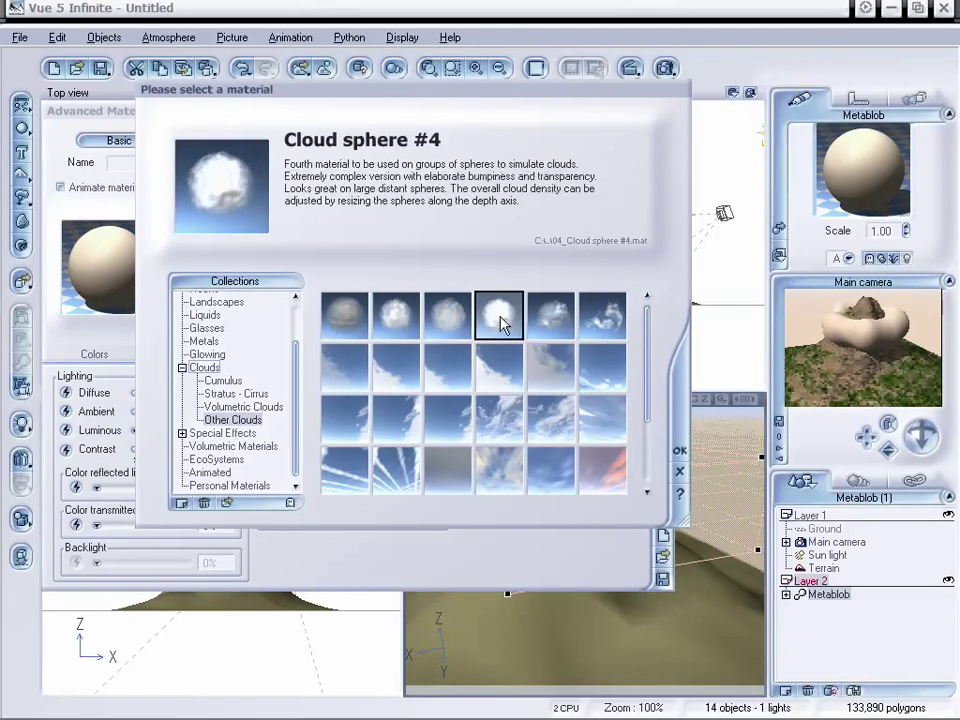
{"action": "left_click", "coordinate": [540, 321]}
{"action": "left_click", "coordinate": [598, 321]}
{"action": "left_click", "coordinate": [548, 322]}
{"action": "left_click", "coordinate": [500, 318]}
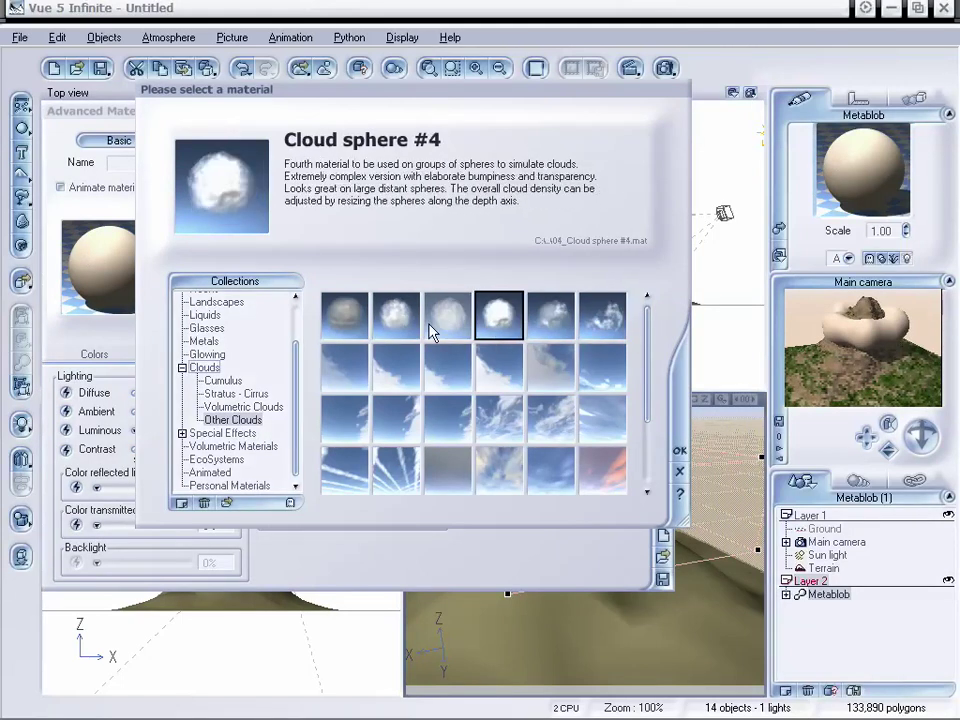
{"action": "left_click", "coordinate": [448, 318]}
{"action": "left_click", "coordinate": [399, 317]}
{"action": "left_click", "coordinate": [355, 322]}
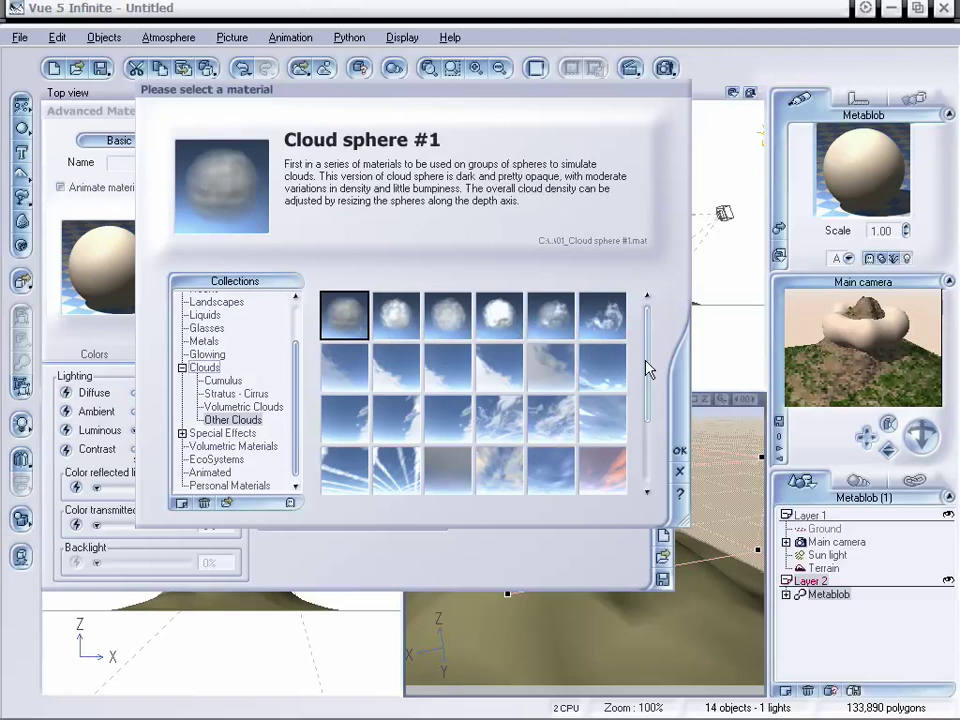
Examine the remaining Other Clouds materials and the Volumetric Clouds, Stratus - Cirrus and Cumulus collections for an alternative.
{"action": "left_click_drag", "start_coordinate": [647, 364], "coordinate": [649, 429]}
{"action": "left_click", "coordinate": [512, 422]}
{"action": "left_click", "coordinate": [453, 410]}
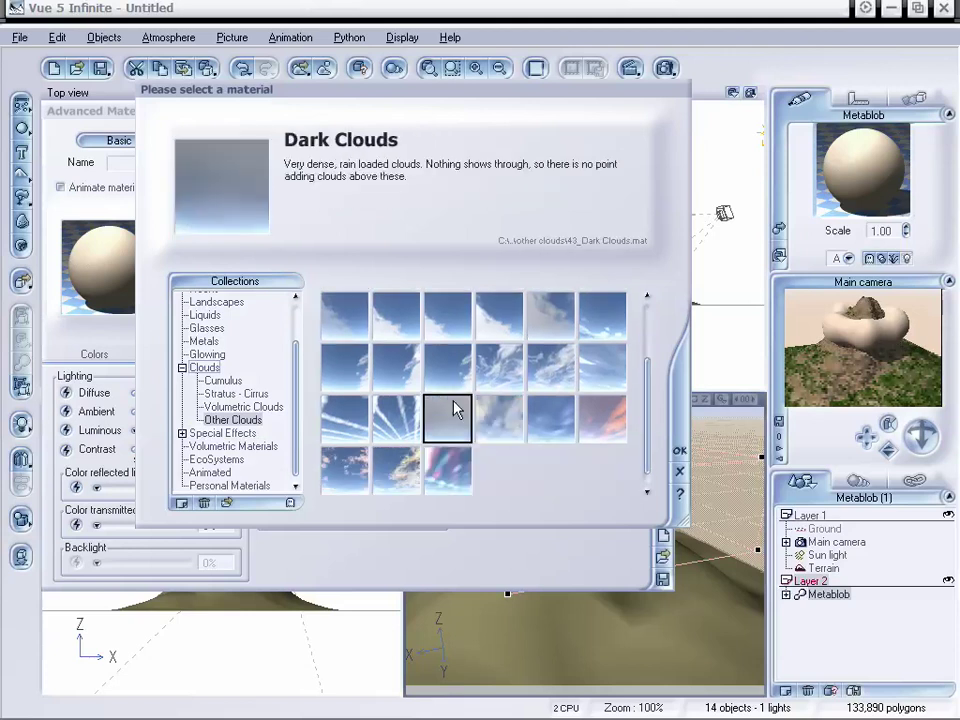
{"action": "left_click", "coordinate": [403, 354]}
{"action": "left_click", "coordinate": [358, 358]}
{"action": "left_click", "coordinate": [448, 315]}
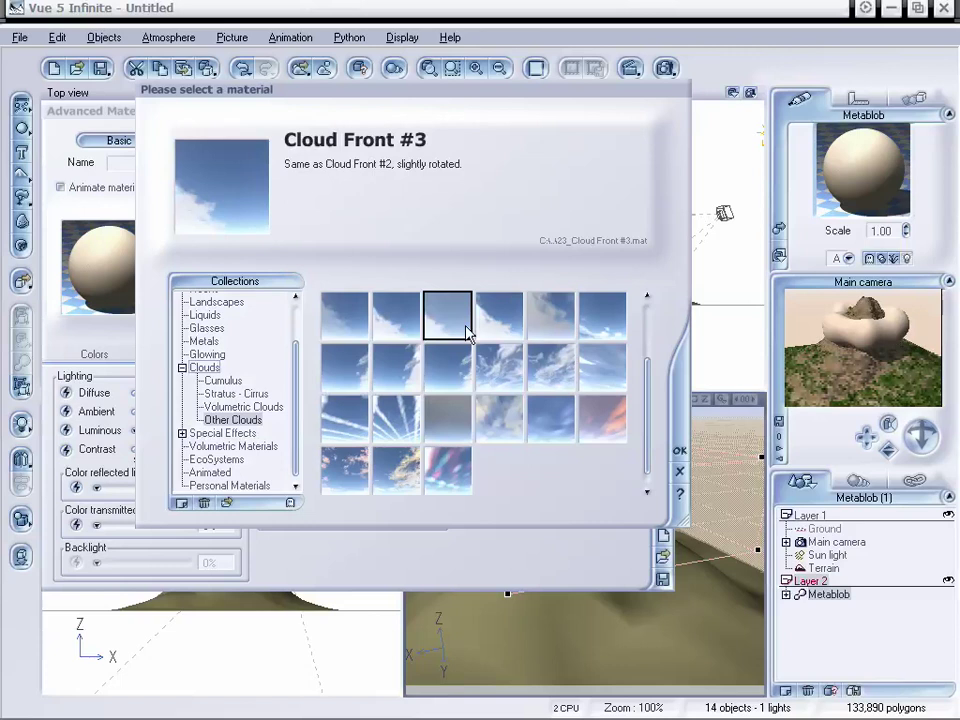
{"action": "scroll", "coordinate": [621, 336], "scroll_direction": "up", "scroll_amount": 1}
{"action": "left_click", "coordinate": [619, 338]}
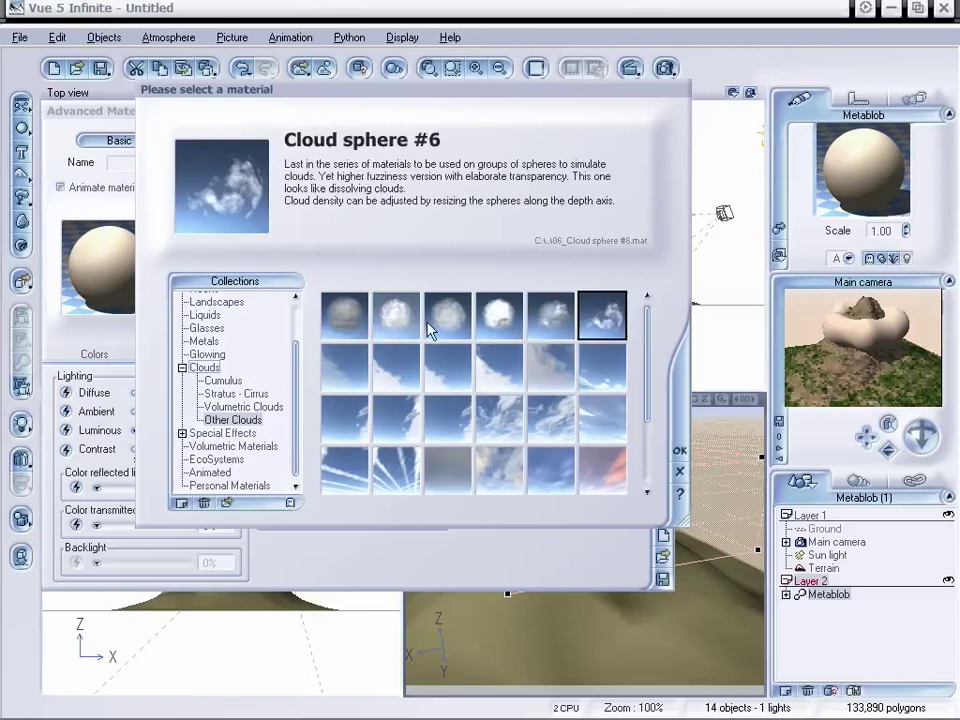
{"action": "left_click", "coordinate": [245, 407]}
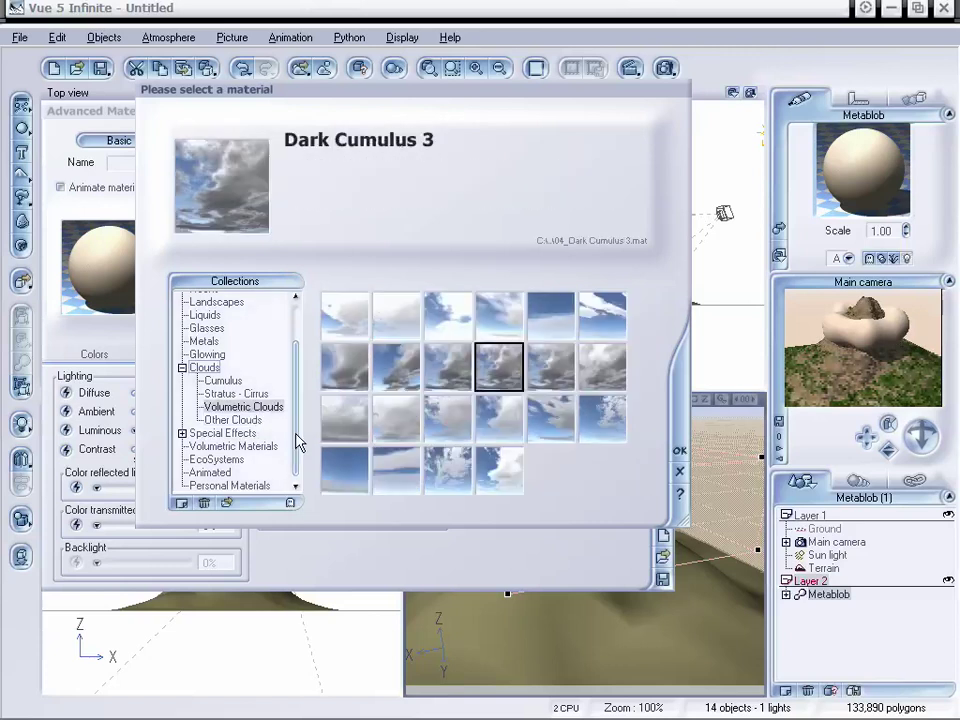
{"action": "left_click", "coordinate": [231, 393]}
{"action": "left_click", "coordinate": [224, 381]}
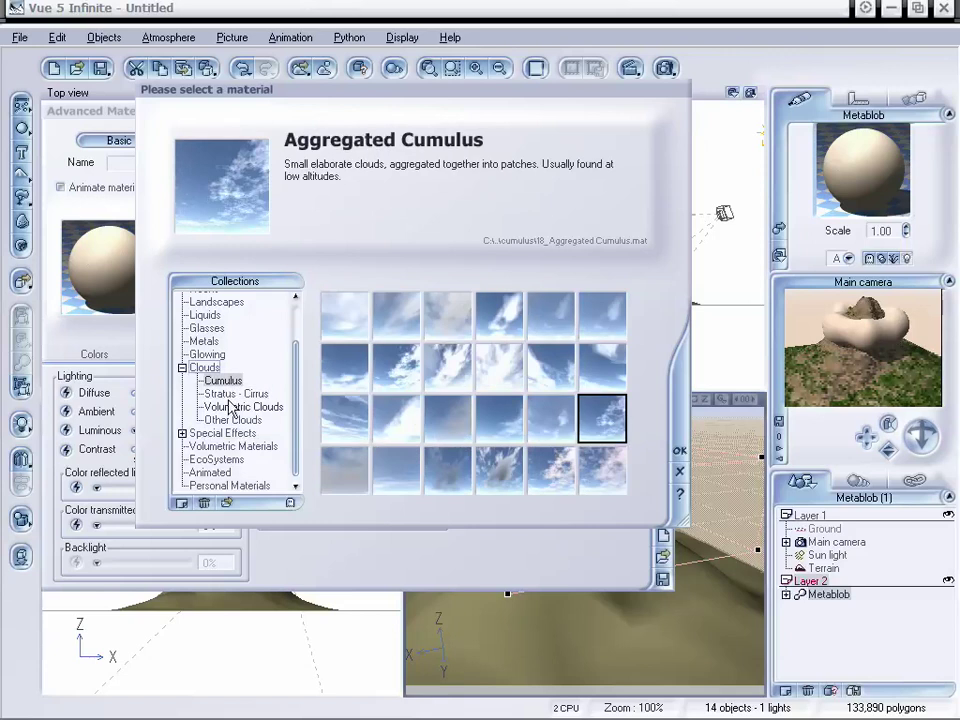
{"action": "left_click", "coordinate": [243, 407]}
Assign the Cloud sphere #2 material from the Other Clouds collection to the metablob.
{"action": "left_click", "coordinate": [232, 420]}
{"action": "left_click", "coordinate": [346, 318]}
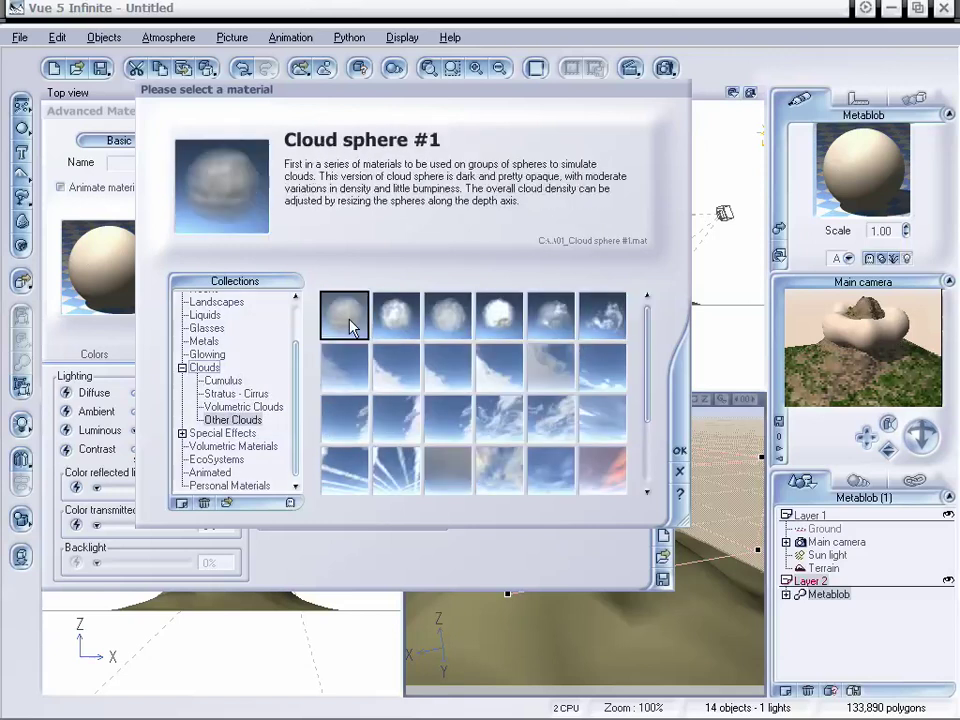
{"action": "left_click", "coordinate": [397, 325]}
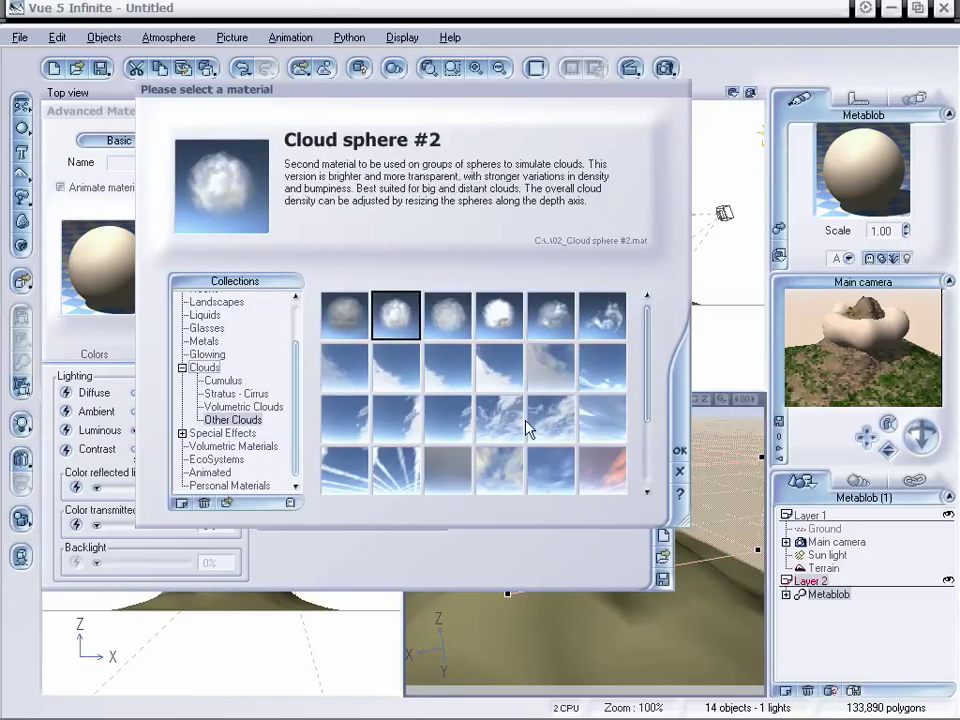
{"action": "left_click", "coordinate": [678, 452]}
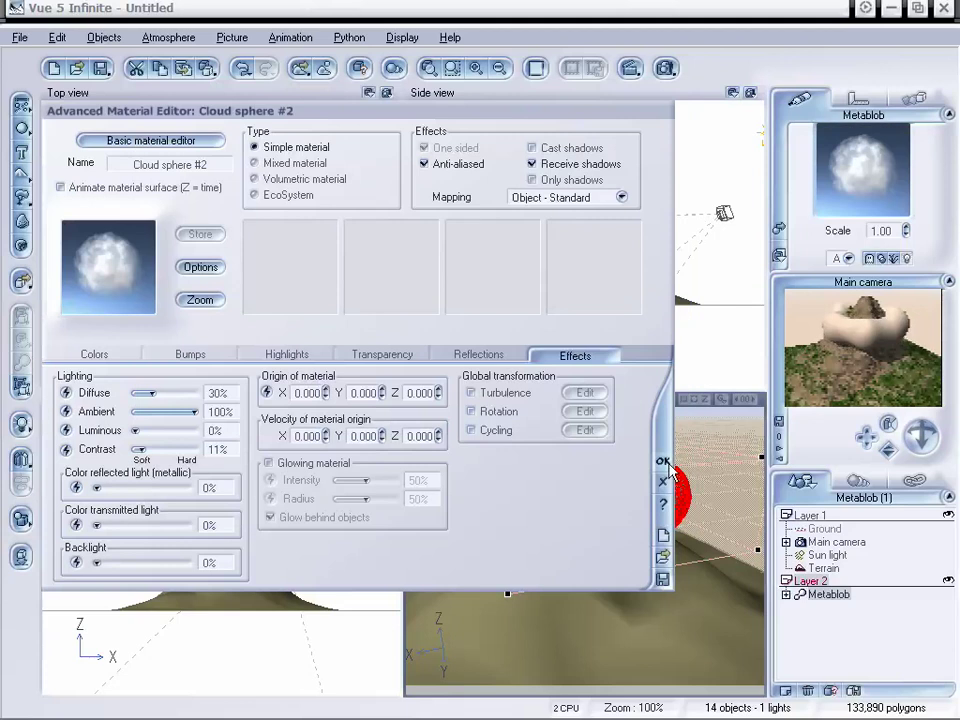
{"action": "left_click", "coordinate": [665, 482]}
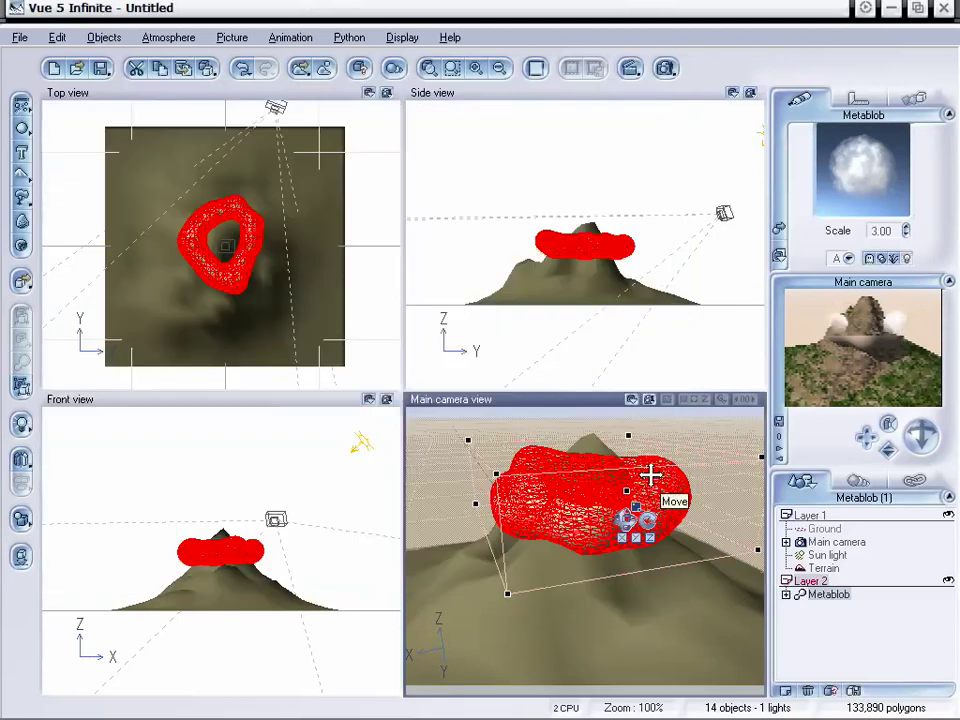
Set the metablob's material scale to 0.30 and check the cloud ring from several camera angles.
{"action": "left_click_drag", "start_coordinate": [910, 435], "coordinate": [935, 420]}
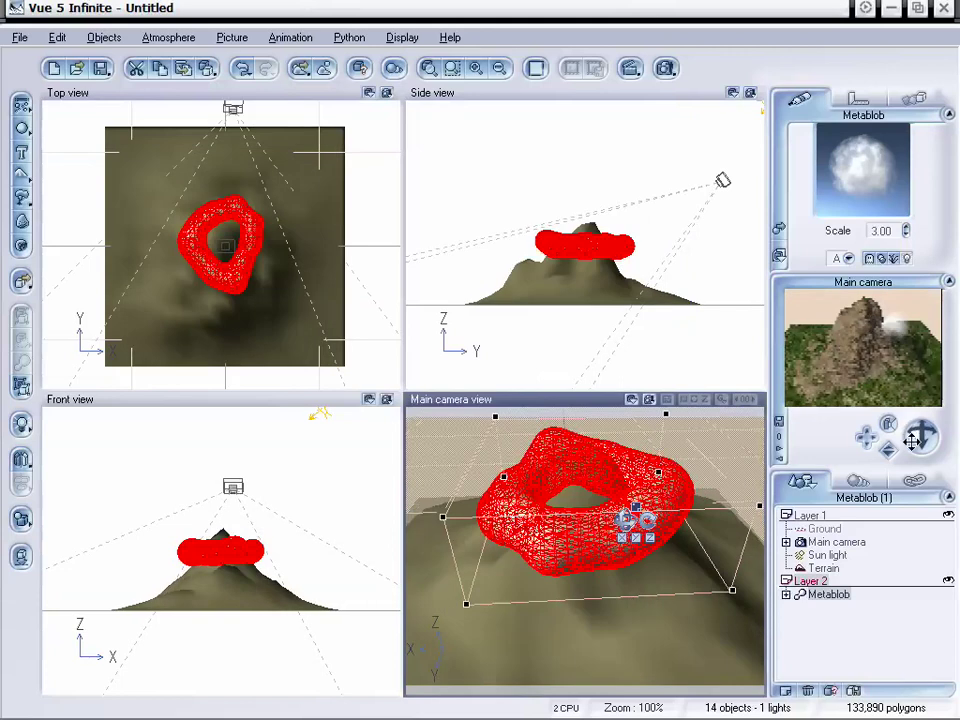
{"action": "mouse_move", "coordinate": [910, 445]}
{"action": "left_mouse_down"}
{"action": "mouse_move", "coordinate": [908, 435]}
{"action": "mouse_move", "coordinate": [922, 434]}
{"action": "mouse_move", "coordinate": [904, 454]}
{"action": "mouse_move", "coordinate": [908, 442]}
{"action": "left_mouse_up"}
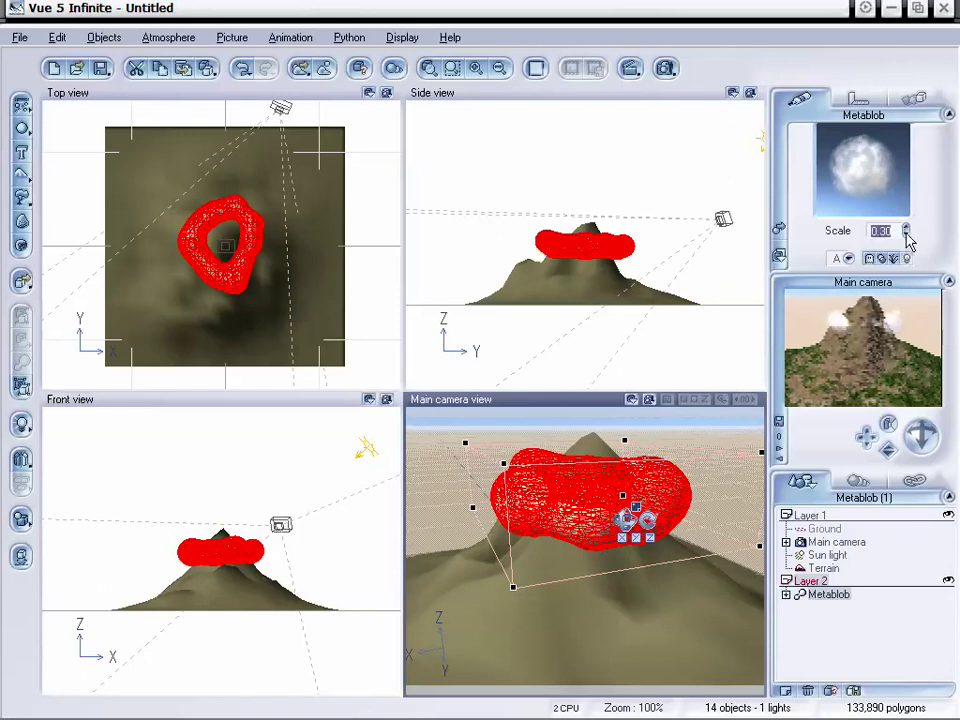
{"action": "left_click_drag", "start_coordinate": [920, 443], "coordinate": [922, 437]}
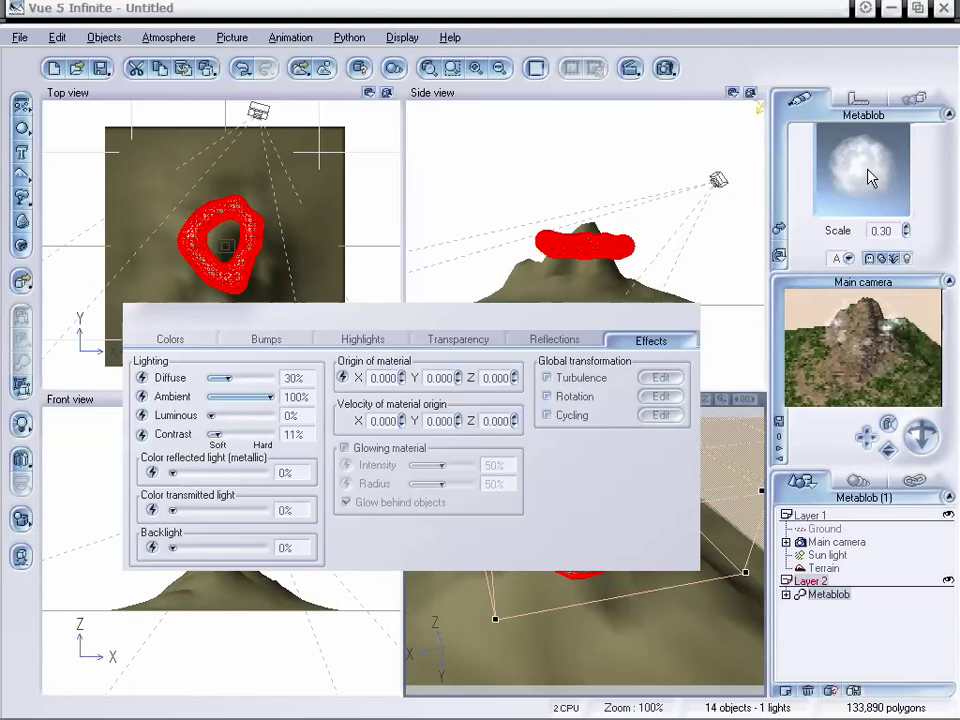
Lower the fuzziness in the metablob material's transparency settings, check the cloud in the preview, and adjust the fuzziness to 31%.
{"action": "left_click_drag", "start_coordinate": [411, 99], "coordinate": [351, 122]}
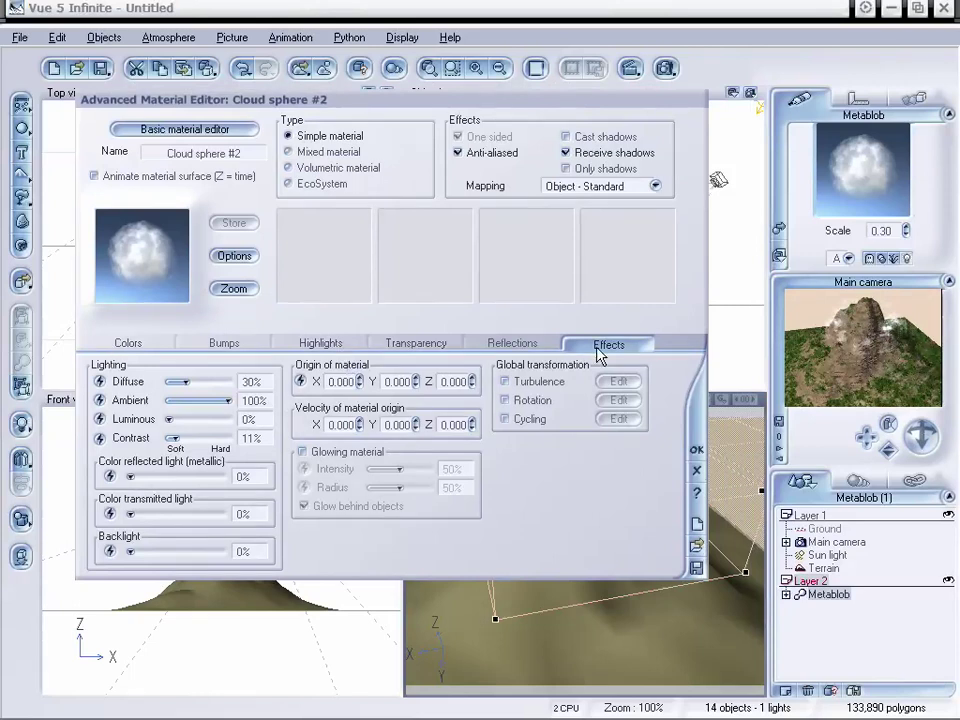
{"action": "left_click", "coordinate": [423, 350]}
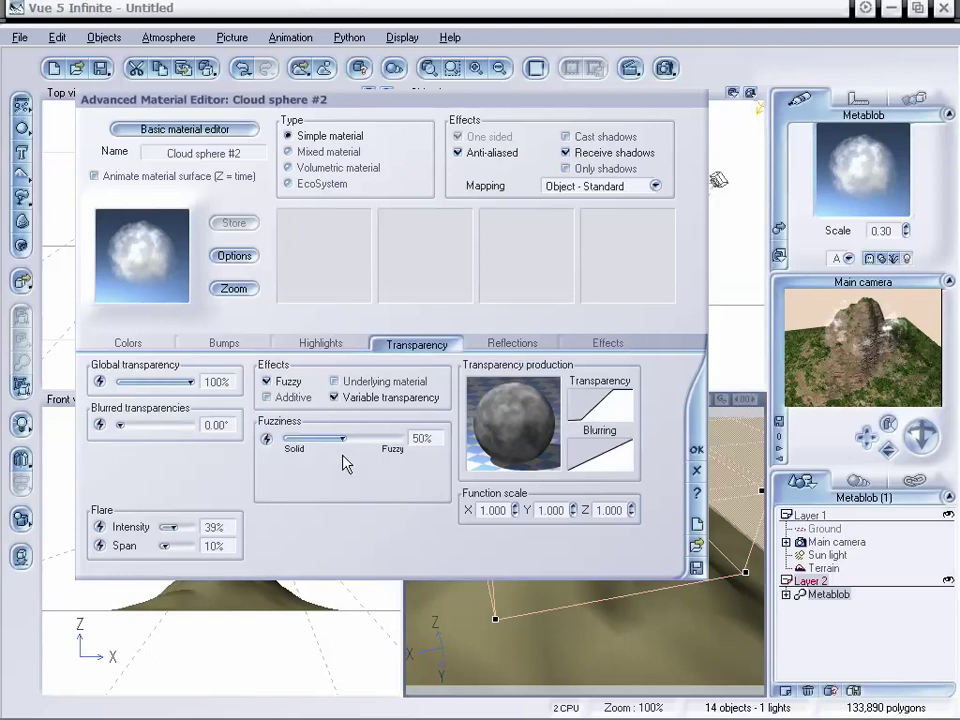
{"action": "left_click_drag", "start_coordinate": [342, 438], "coordinate": [321, 438]}
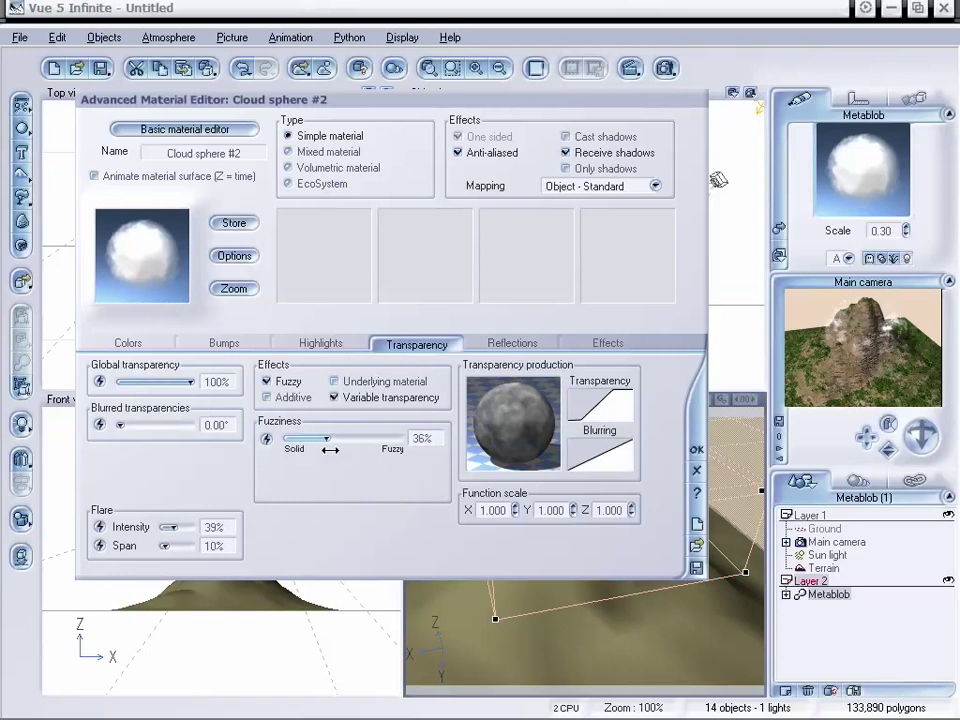
{"action": "left_click", "coordinate": [696, 450]}
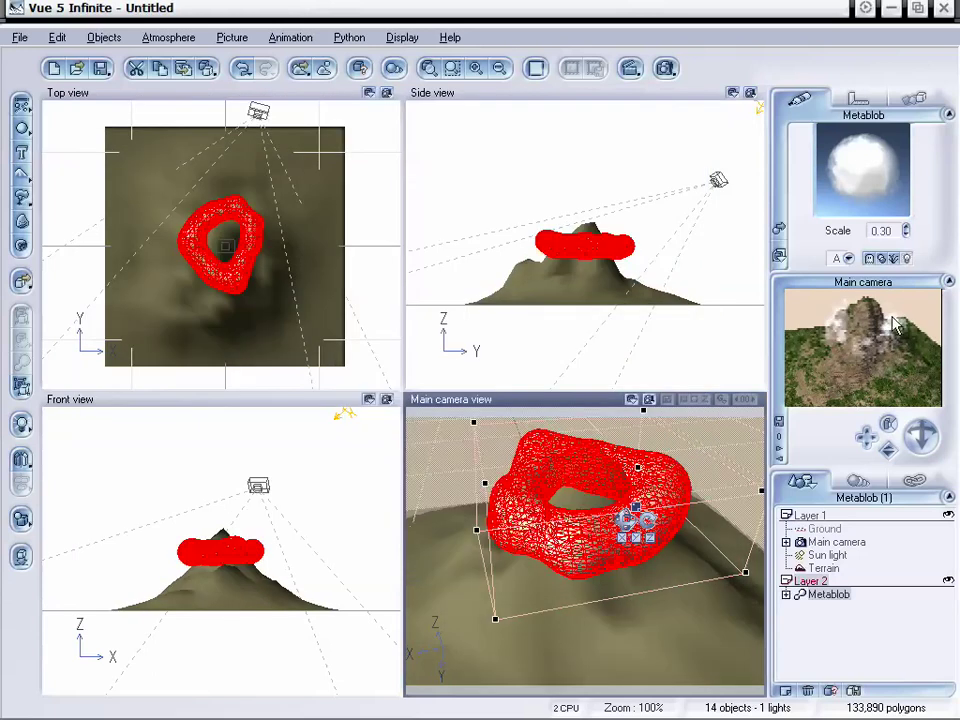
{"action": "left_click_drag", "start_coordinate": [925, 437], "coordinate": [912, 369]}
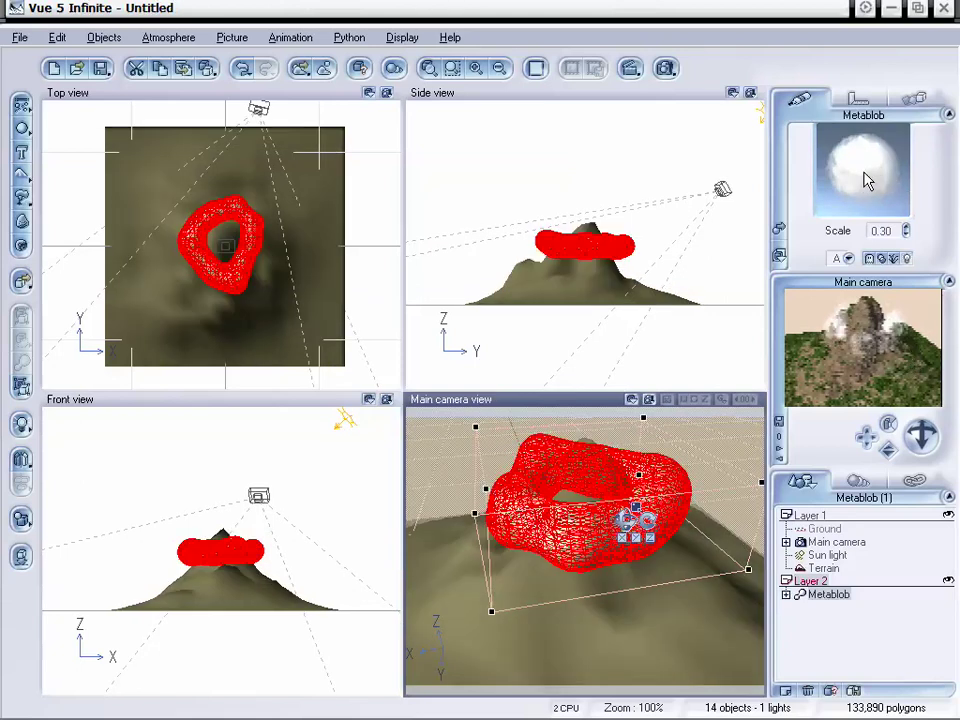
{"action": "double_click", "coordinate": [867, 180]}
{"action": "mouse_move", "coordinate": [355, 433]}
{"action": "left_mouse_down"}
{"action": "mouse_move", "coordinate": [439, 422]}
{"action": "mouse_move", "coordinate": [363, 433]}
{"action": "left_mouse_up"}
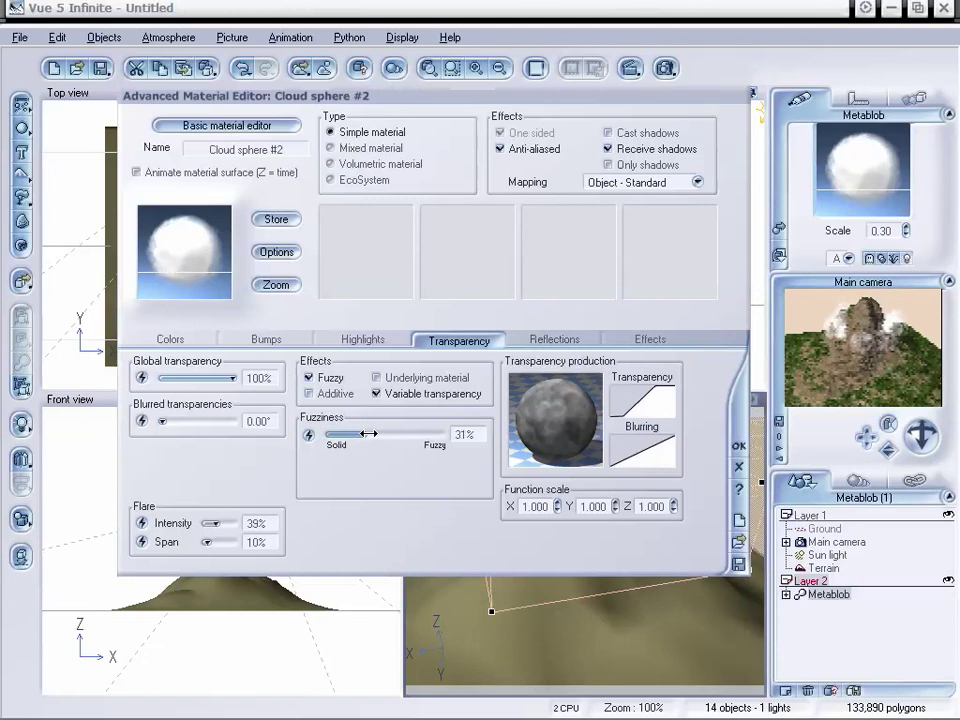
{"action": "left_click", "coordinate": [739, 446]}
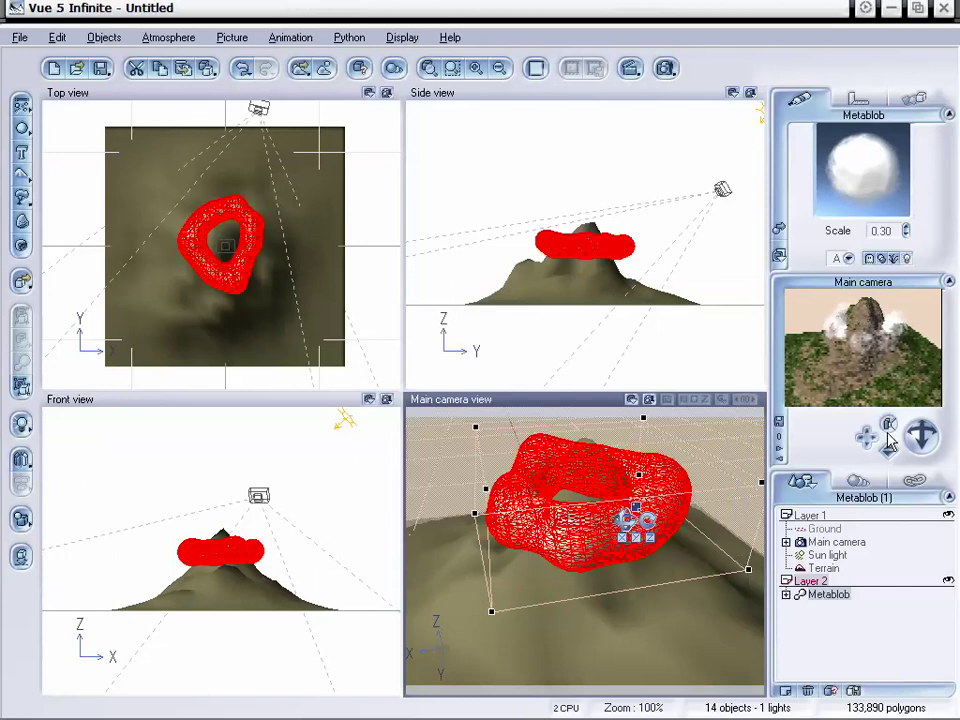
Orbit the camera to a lower view of the cloud ring and render to screen at Final quality and 640x480.
{"action": "left_click_drag", "start_coordinate": [913, 430], "coordinate": [886, 462]}
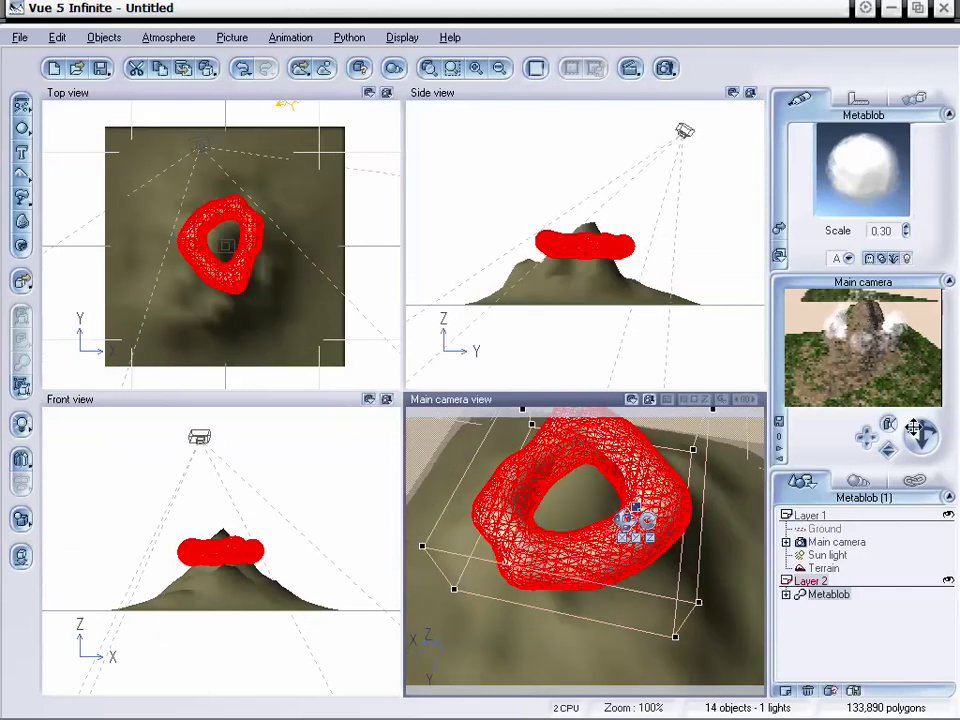
{"action": "left_click_drag", "start_coordinate": [921, 434], "coordinate": [916, 438]}
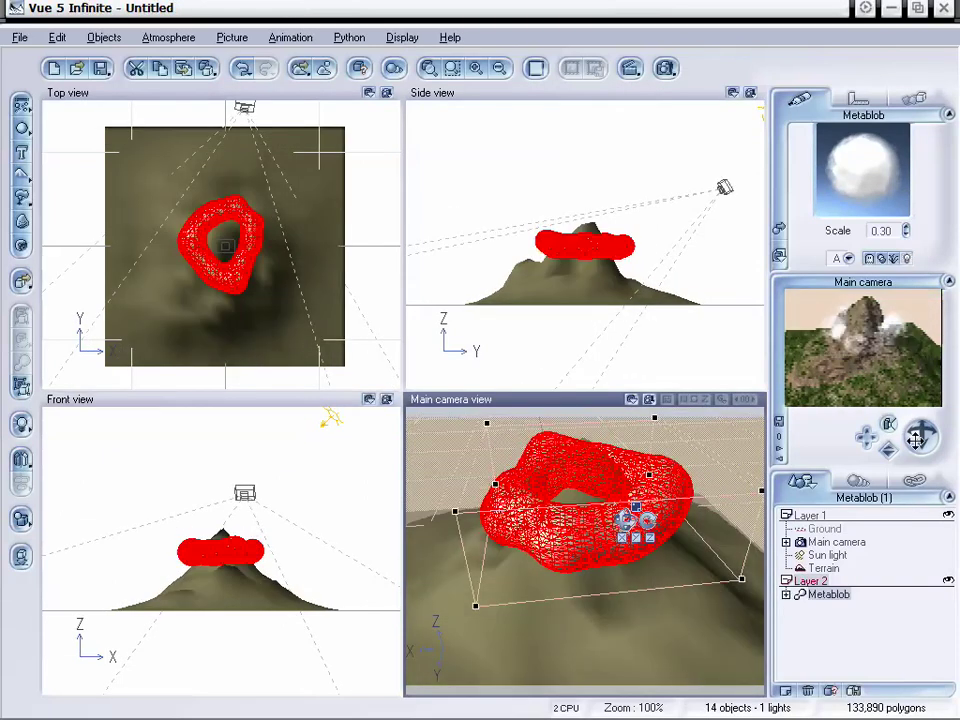
{"action": "right_click", "coordinate": [665, 70]}
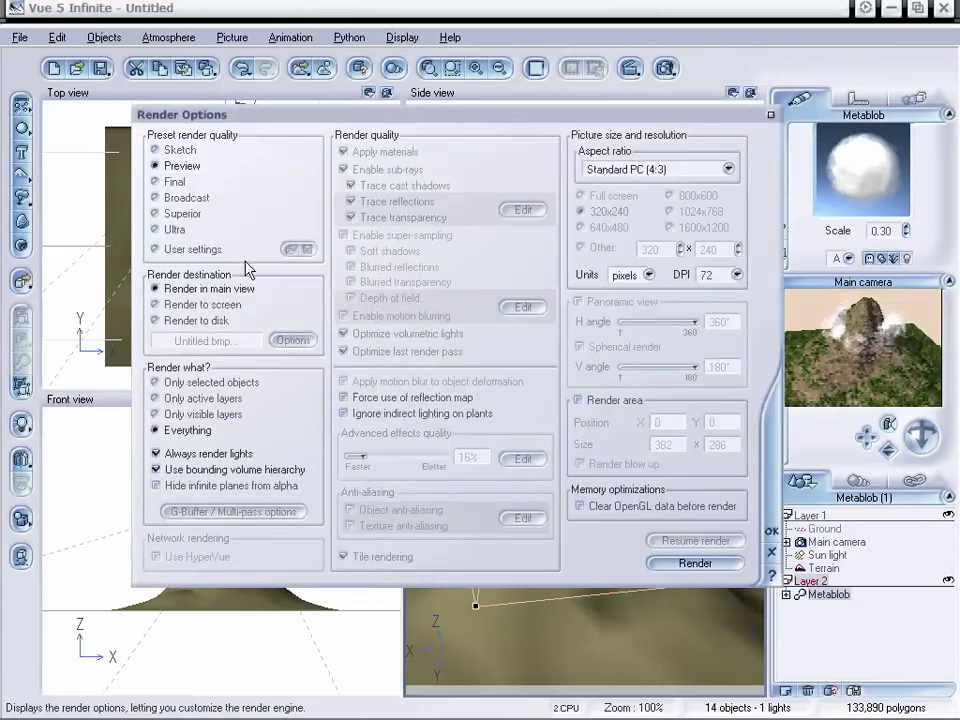
{"action": "left_click", "coordinate": [196, 304]}
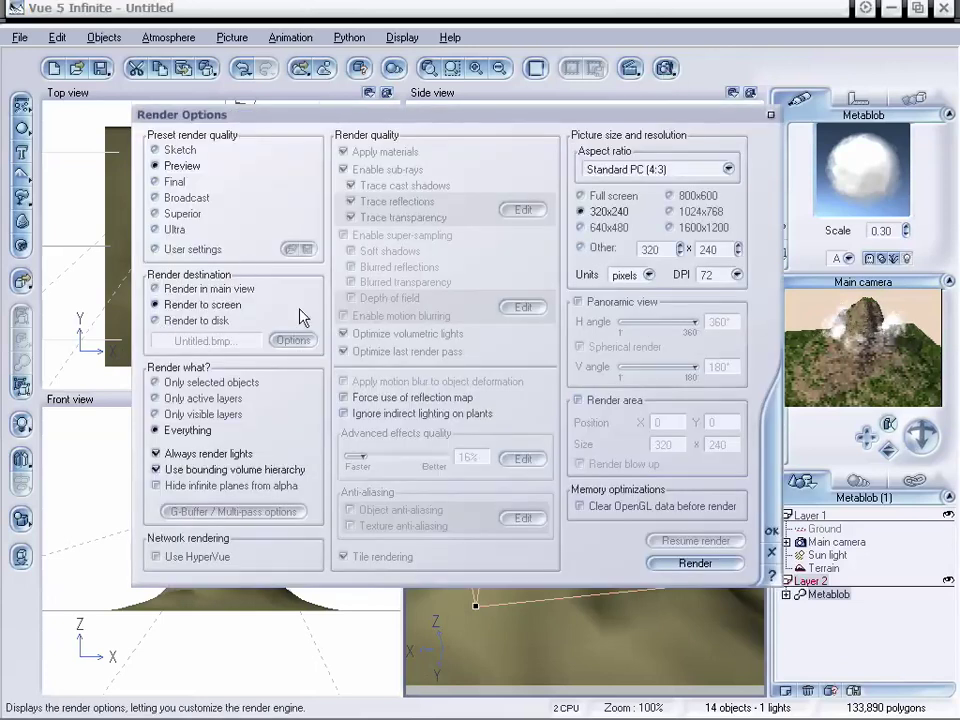
{"action": "left_click", "coordinate": [605, 227]}
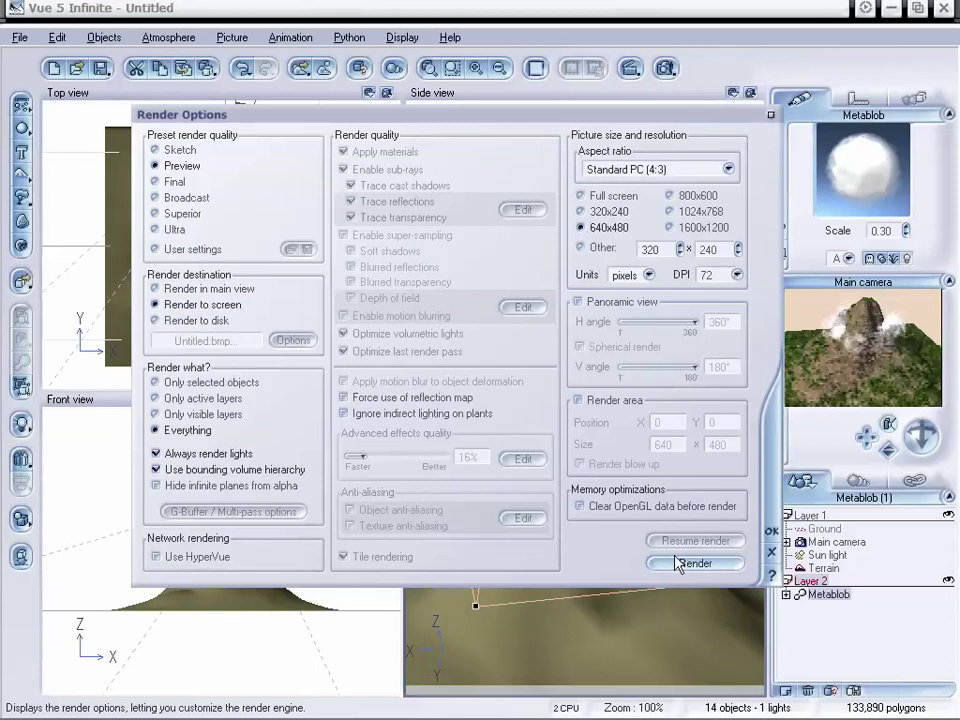
{"action": "left_click", "coordinate": [175, 181]}
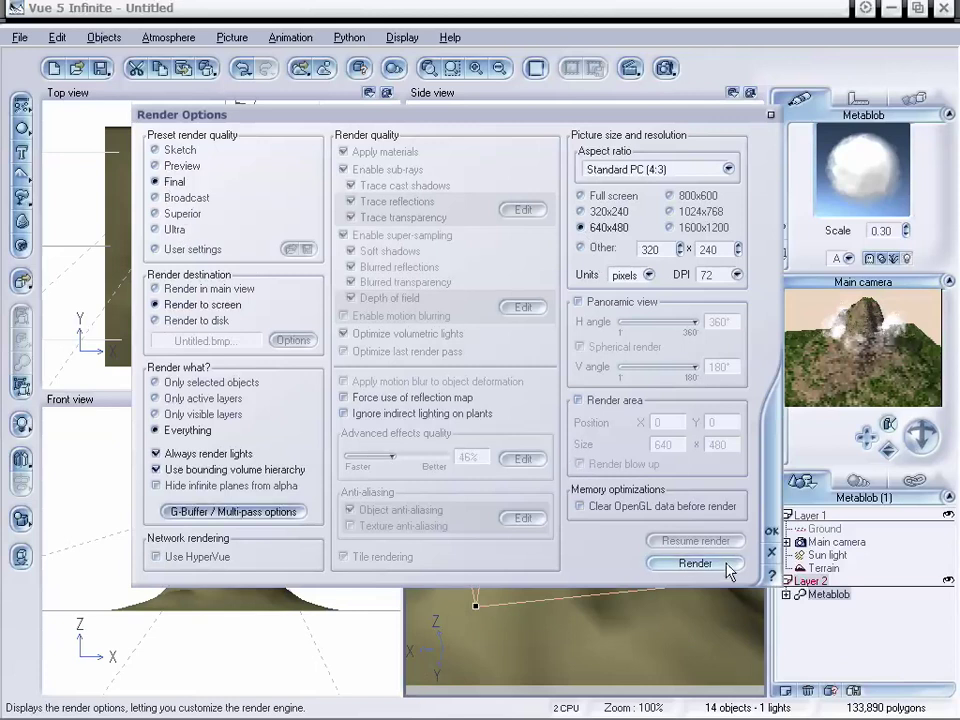
{"action": "left_click", "coordinate": [695, 564]}
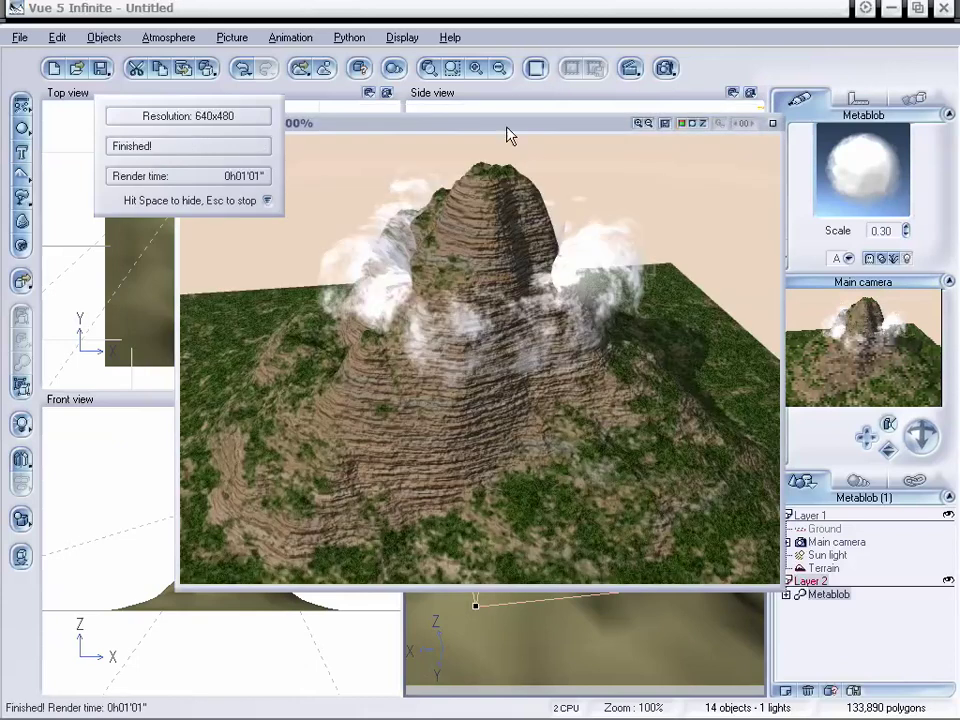
Inspect the finished render of the mountain and cloud ring, and close the render display.
{"action": "left_click_drag", "start_coordinate": [507, 135], "coordinate": [492, 138]}
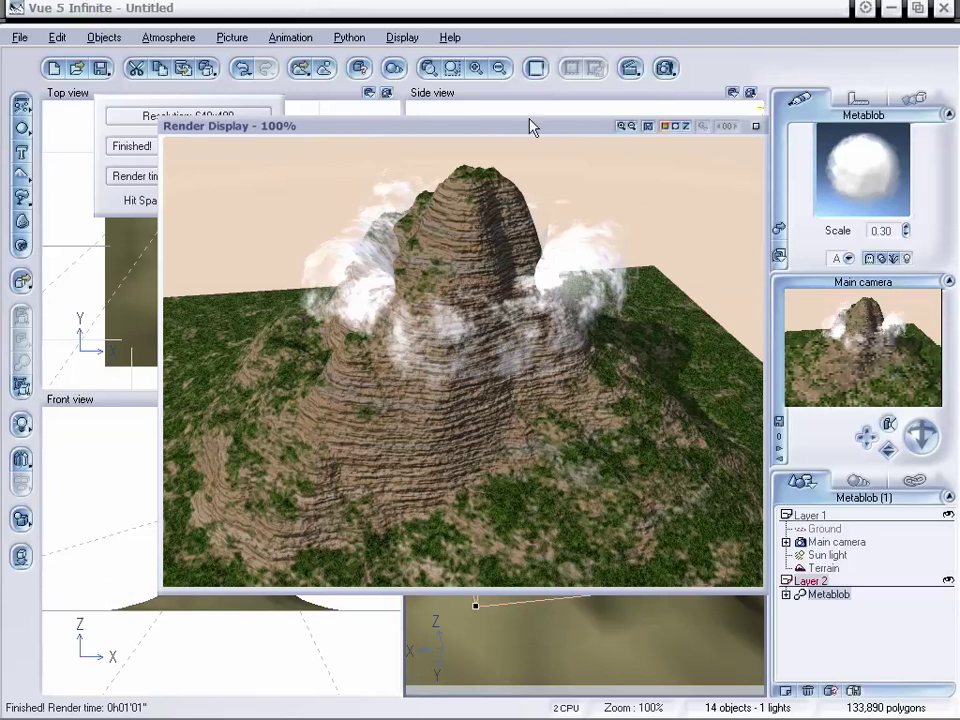
{"action": "left_click_drag", "start_coordinate": [531, 128], "coordinate": [514, 130]}
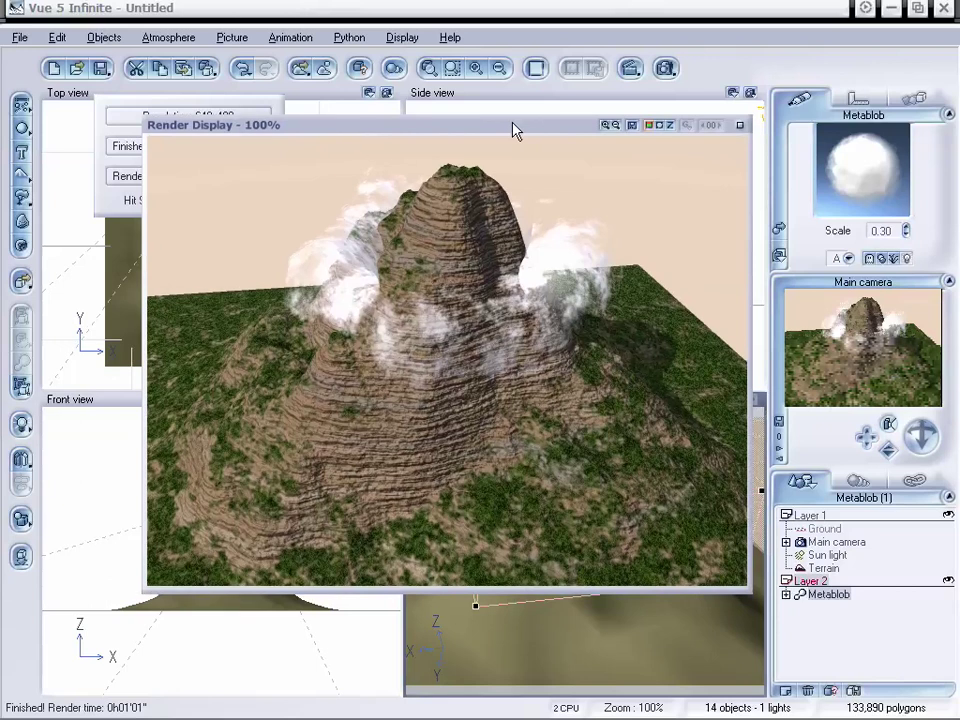
{"action": "left_click", "coordinate": [740, 125]}
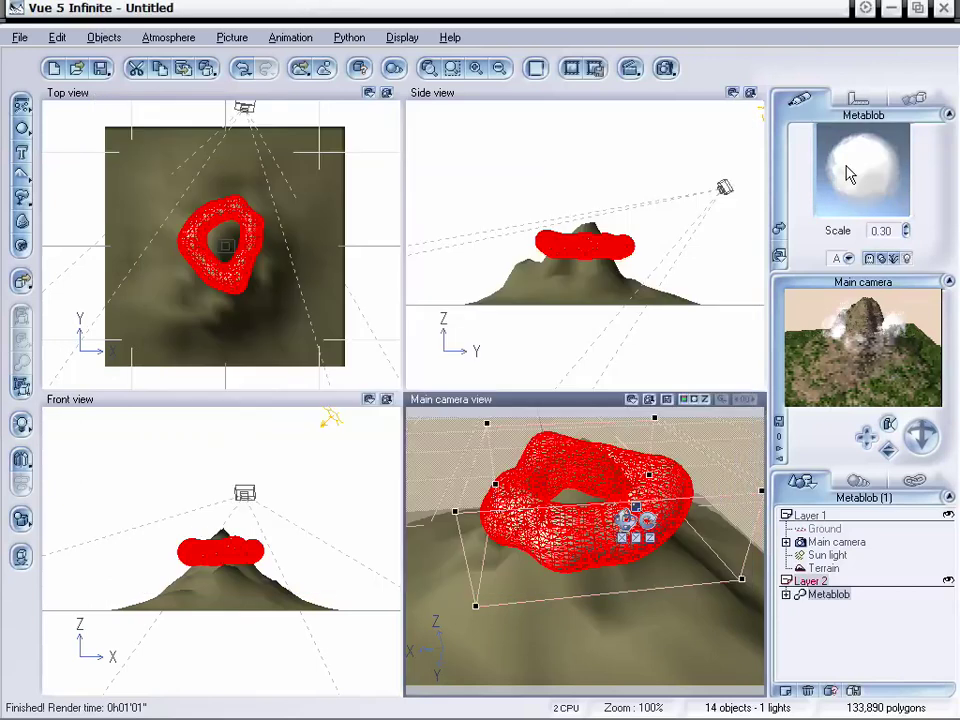
Change the metablob's Cloud sphere #2 material to the volumetric type and check it in a closer camera preview.
{"action": "double_click", "coordinate": [846, 176]}
{"action": "left_click_drag", "start_coordinate": [432, 97], "coordinate": [429, 112]}
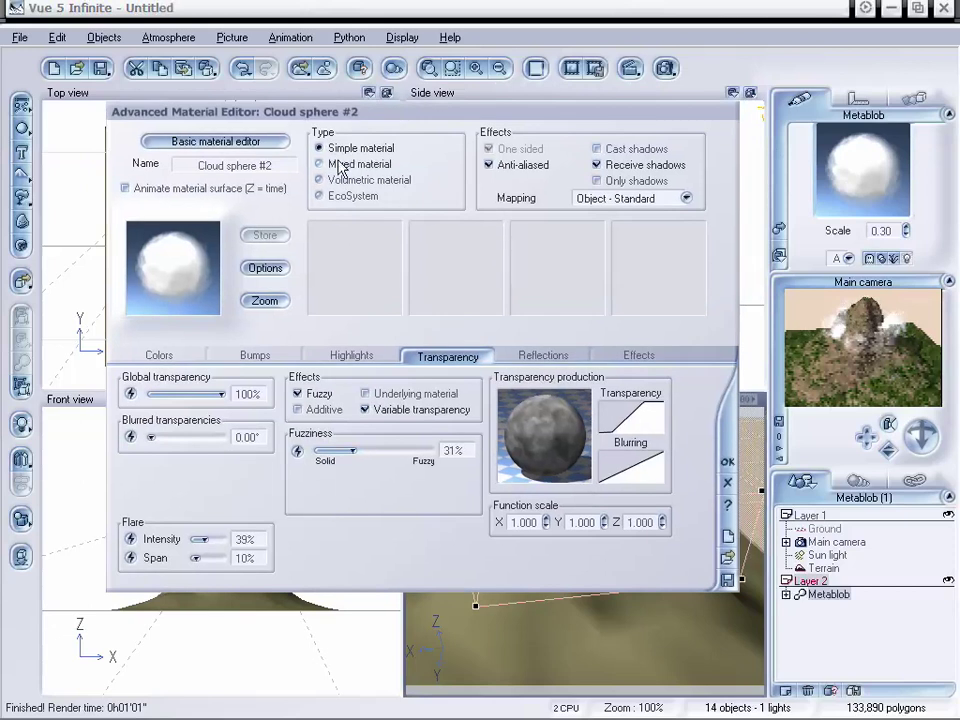
{"action": "left_click", "coordinate": [320, 181]}
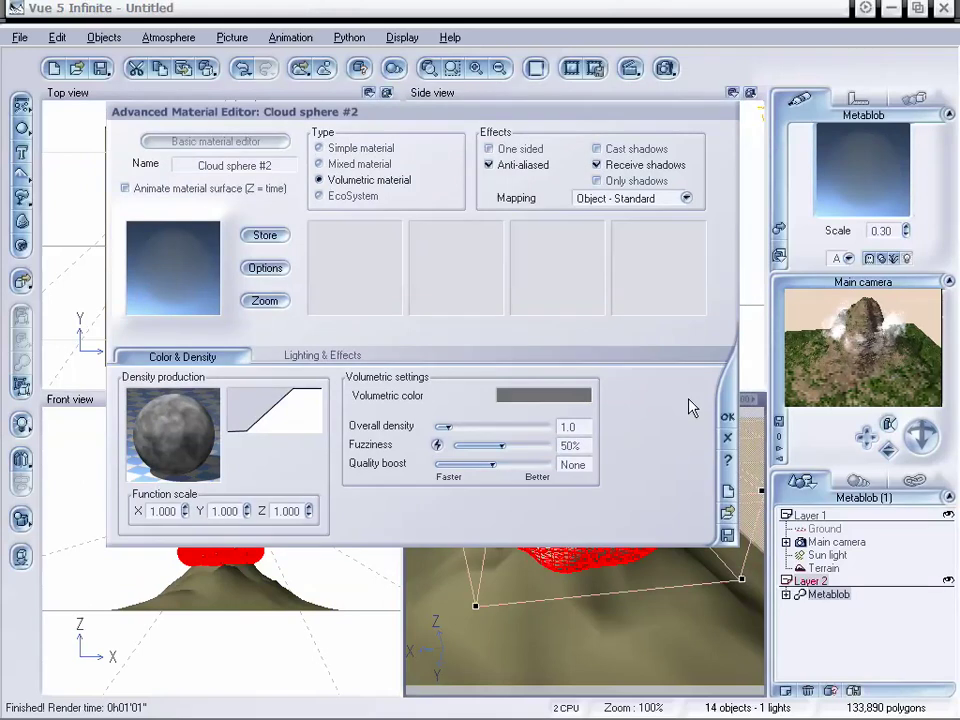
{"action": "left_click", "coordinate": [727, 417]}
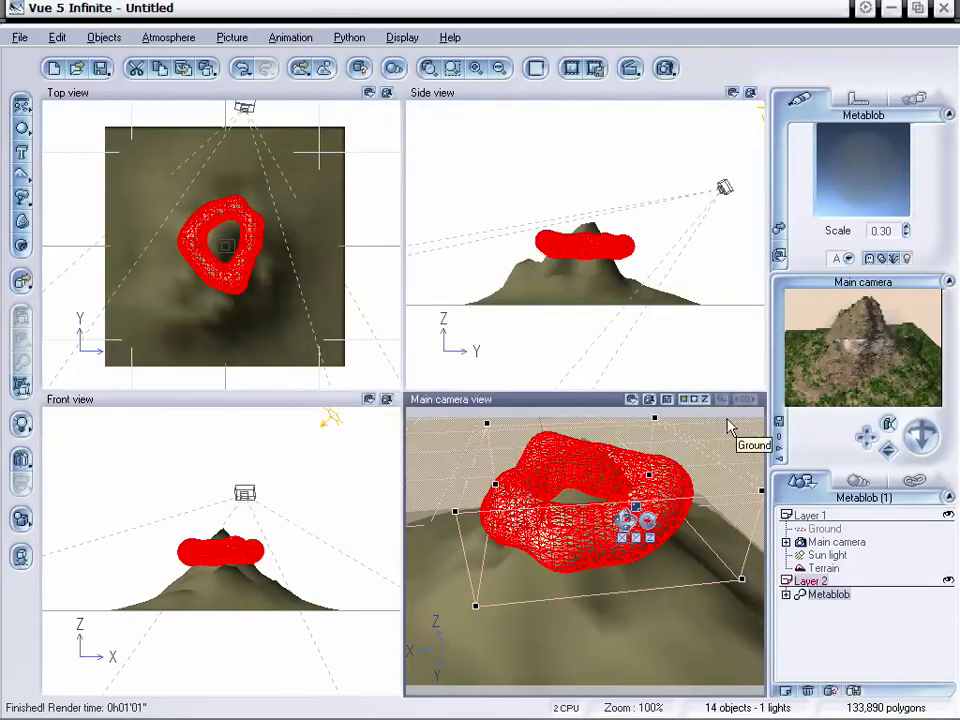
{"action": "left_click_drag", "start_coordinate": [888, 450], "coordinate": [888, 440]}
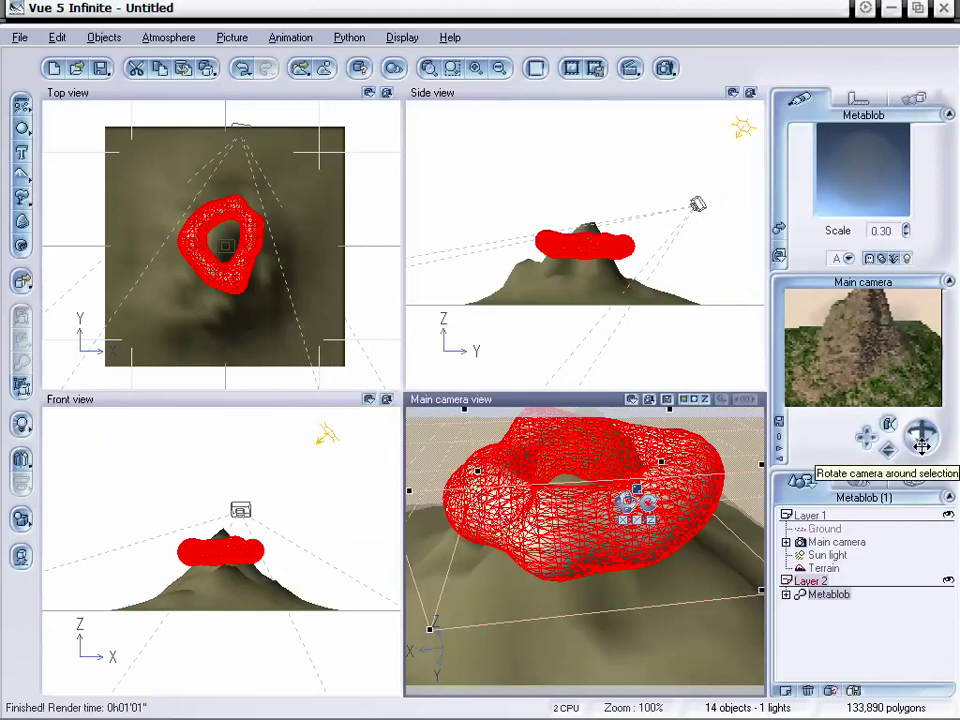
Set the cloud material's volumetric color to white and its overall density to 6.7.
{"action": "double_click", "coordinate": [863, 160]}
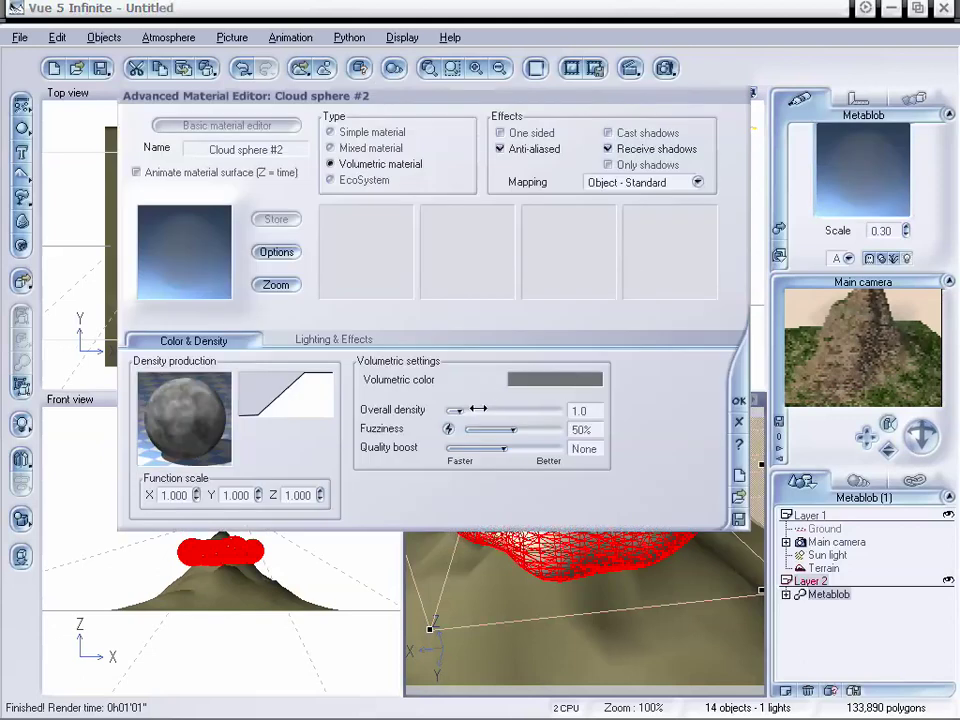
{"action": "left_click", "coordinate": [541, 374]}
{"action": "left_click", "coordinate": [717, 274]}
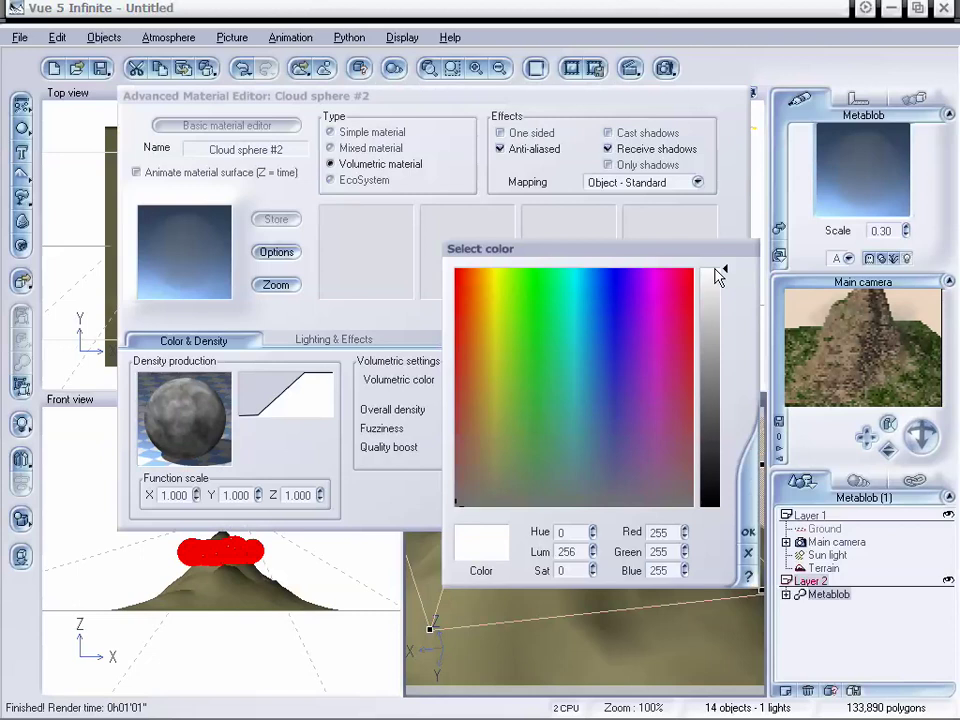
{"action": "left_click", "coordinate": [748, 532]}
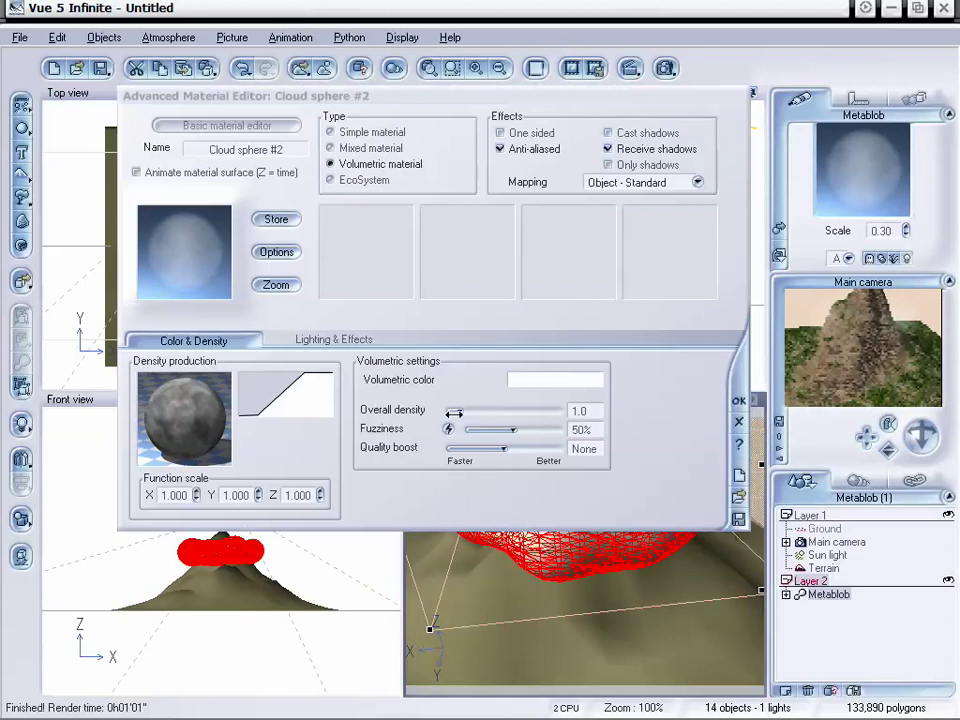
{"action": "left_click_drag", "start_coordinate": [459, 410], "coordinate": [525, 410]}
{"action": "left_click", "coordinate": [737, 401]}
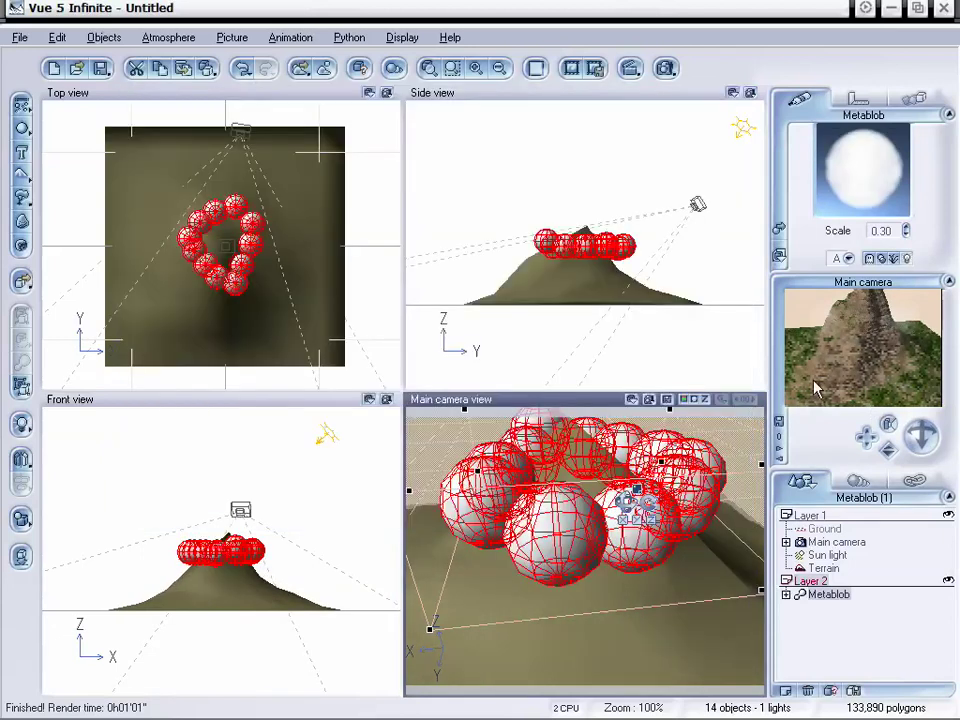
Check the volumetric cloud ring in the camera preview from different heights and distances.
{"action": "right_click", "coordinate": [875, 345]}
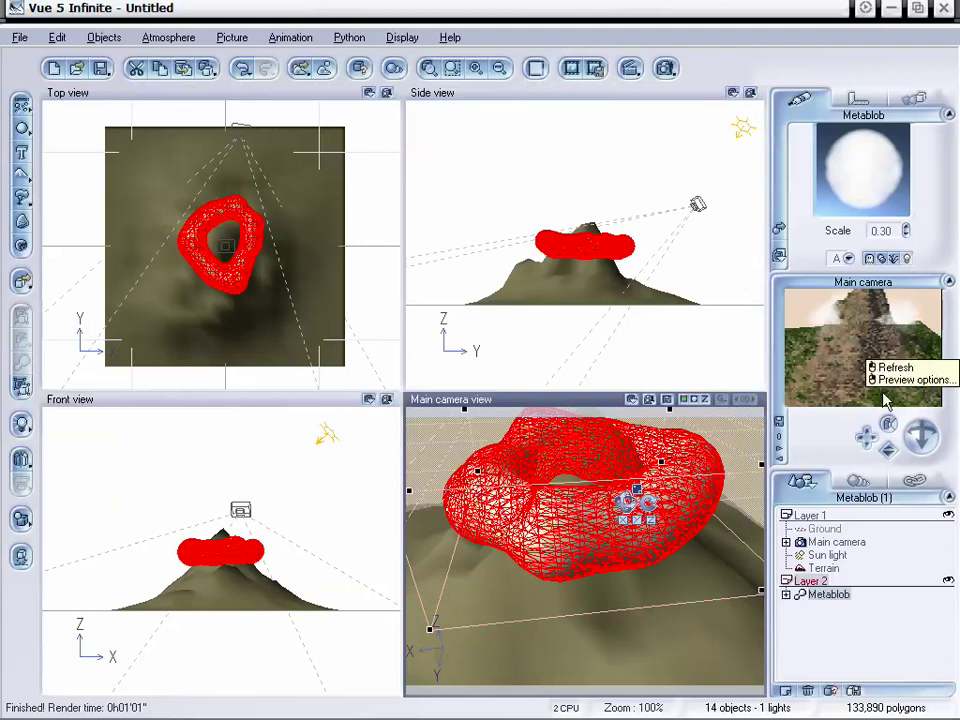
{"action": "left_click", "coordinate": [892, 368]}
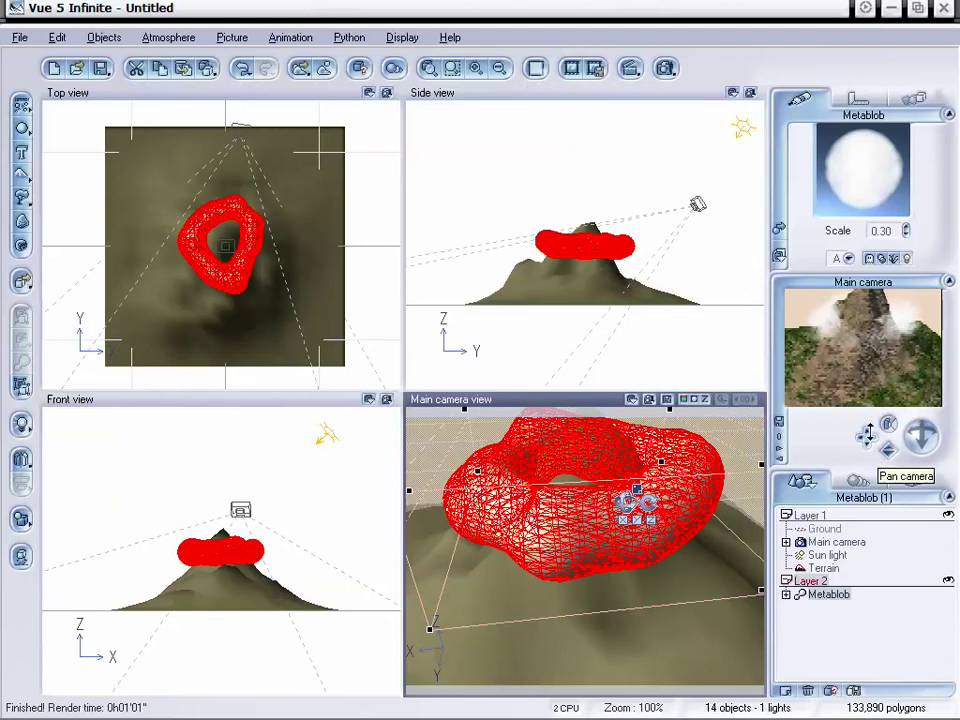
{"action": "left_click_drag", "start_coordinate": [880, 462], "coordinate": [873, 478]}
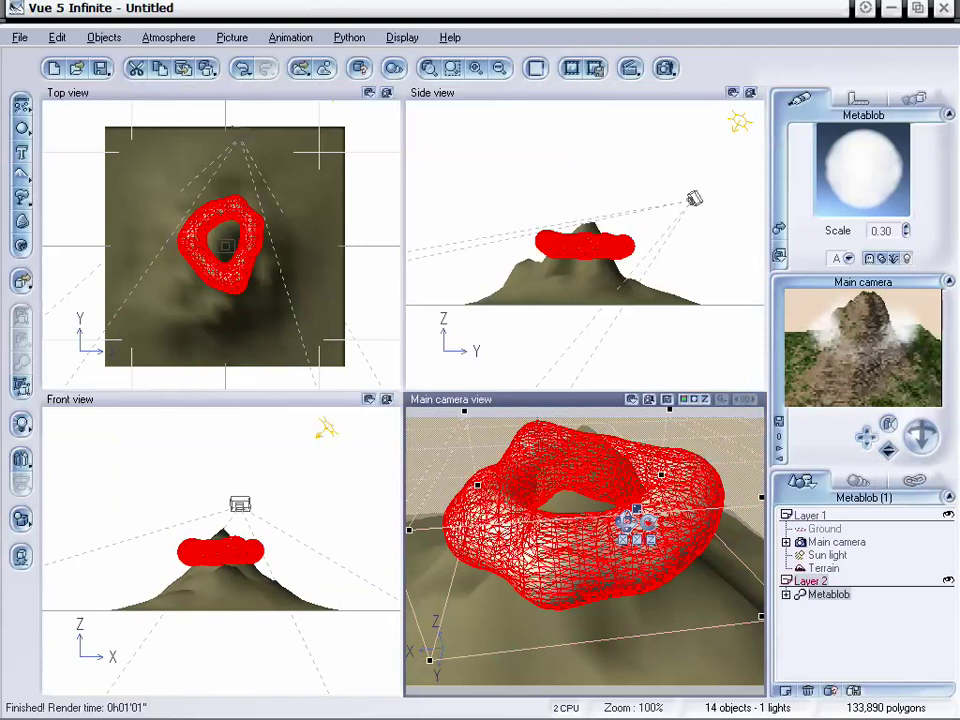
{"action": "left_click_drag", "start_coordinate": [887, 452], "coordinate": [887, 450]}
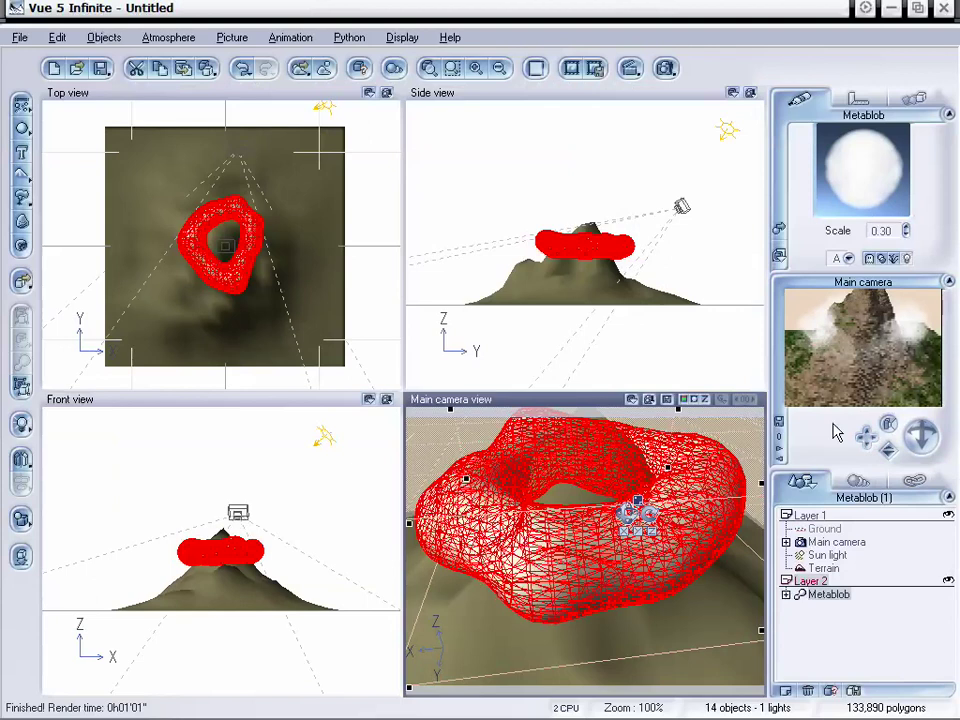
Open the cloud material's density function for editing and show the fractal node's settings.
{"action": "right_click", "coordinate": [858, 170]}
{"action": "left_click", "coordinate": [790, 172]}
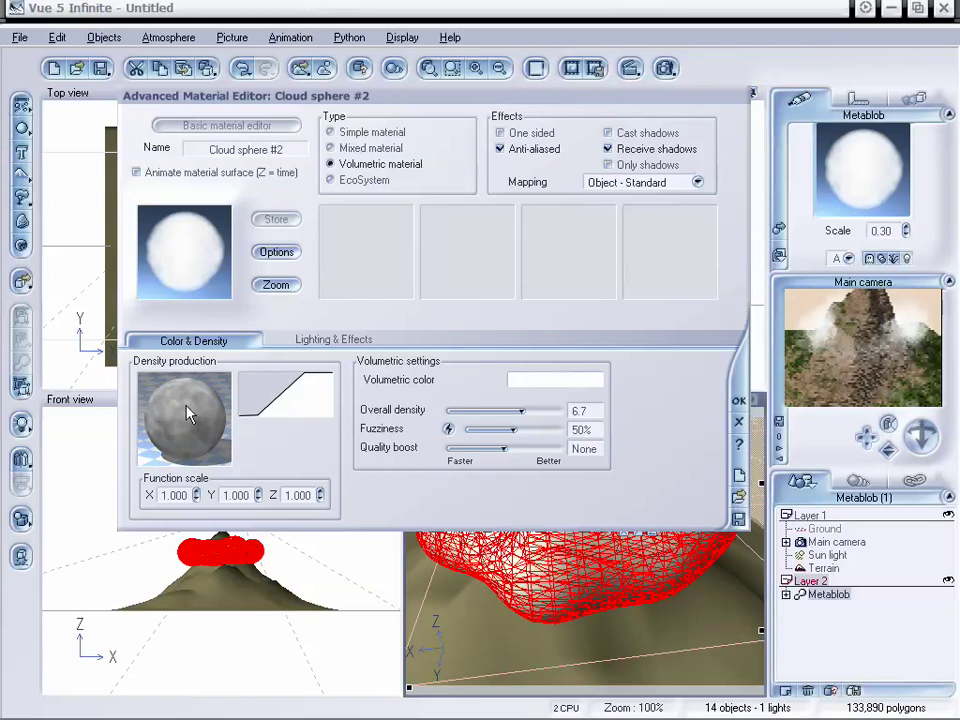
{"action": "right_click", "coordinate": [187, 408]}
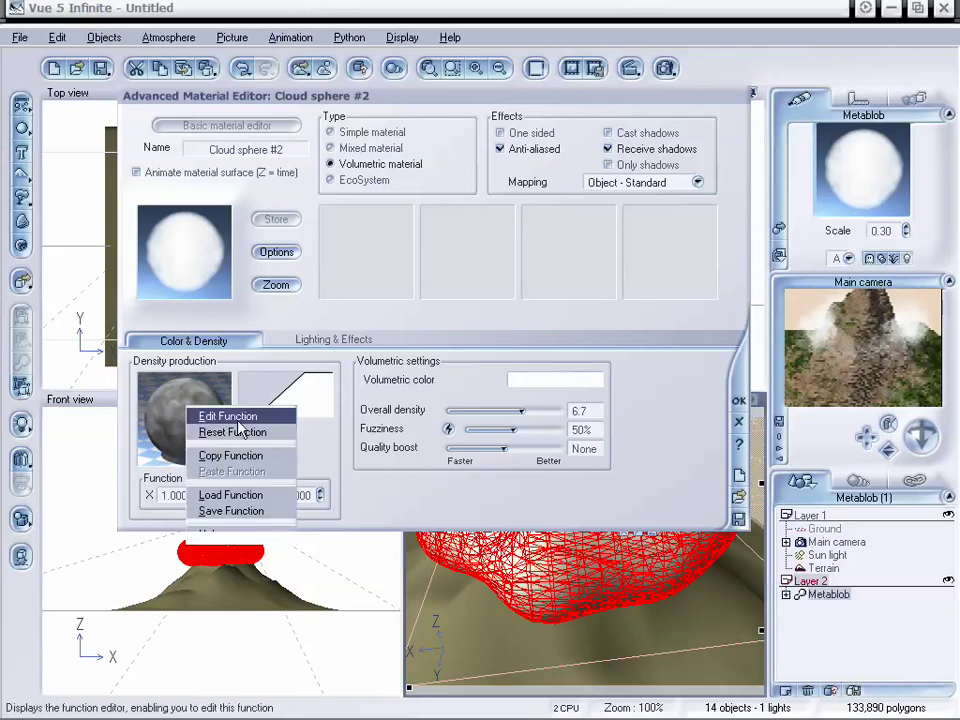
{"action": "left_click", "coordinate": [236, 418]}
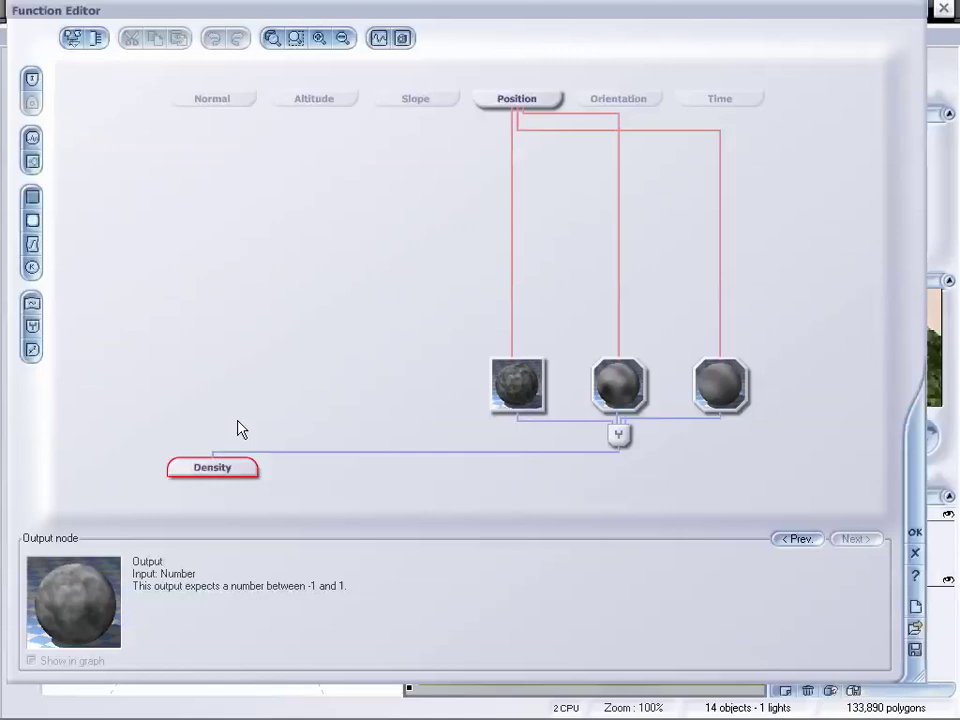
{"action": "left_click", "coordinate": [509, 395]}
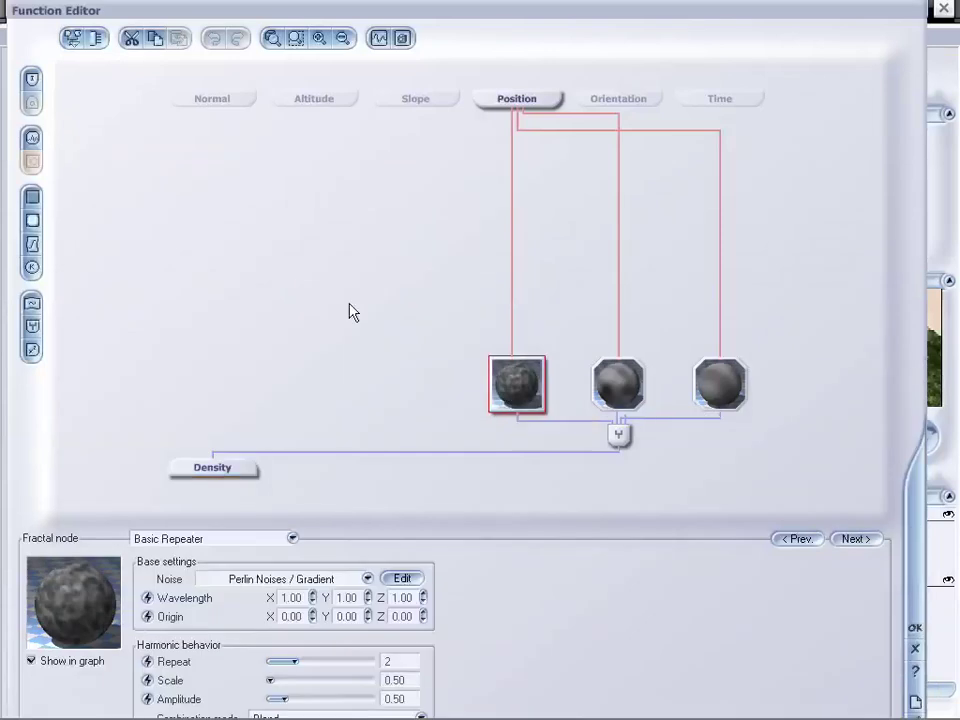
{"action": "left_click_drag", "start_coordinate": [356, 18], "coordinate": [352, 6]}
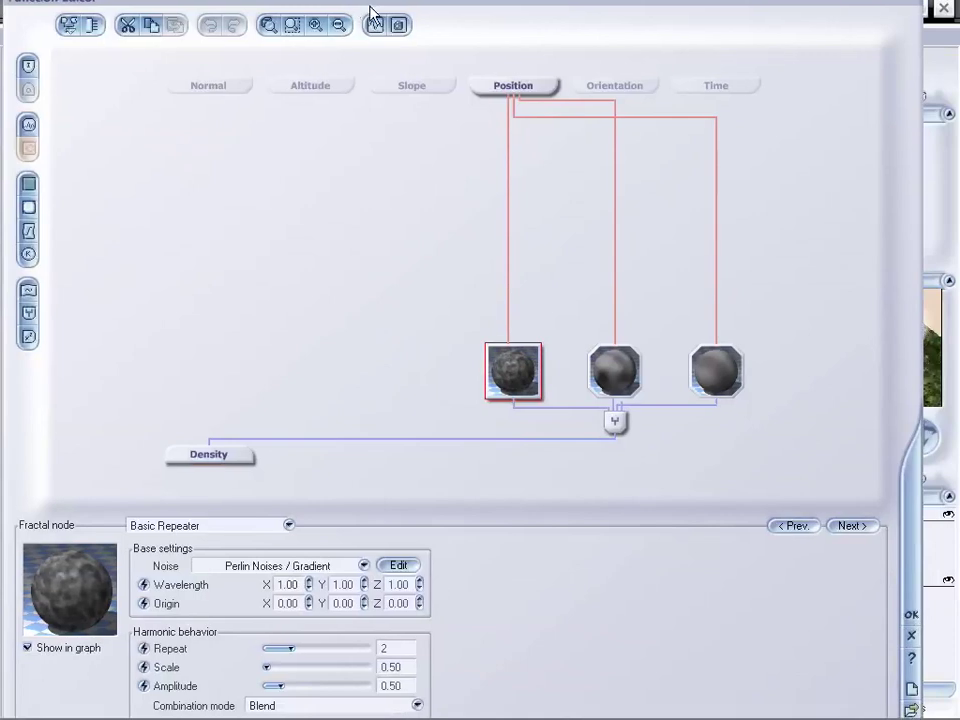
{"action": "left_click_drag", "start_coordinate": [371, 6], "coordinate": [378, 7]}
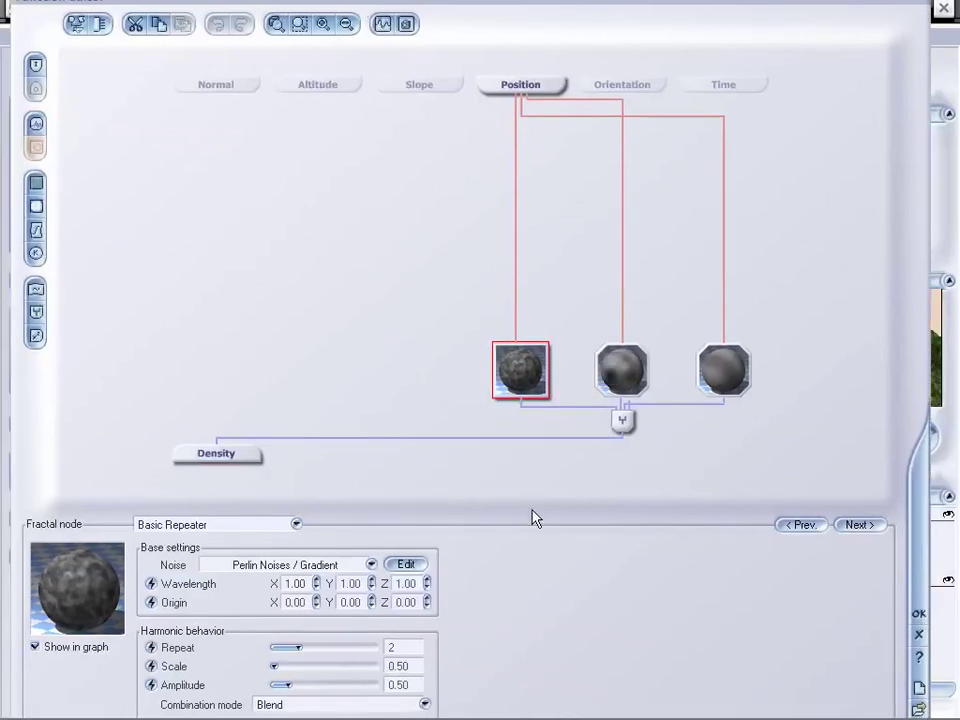
Review the two Perlin noise nodes, raise the fractal node's harmonic repeat, and accept the density function.
{"action": "left_click", "coordinate": [621, 362]}
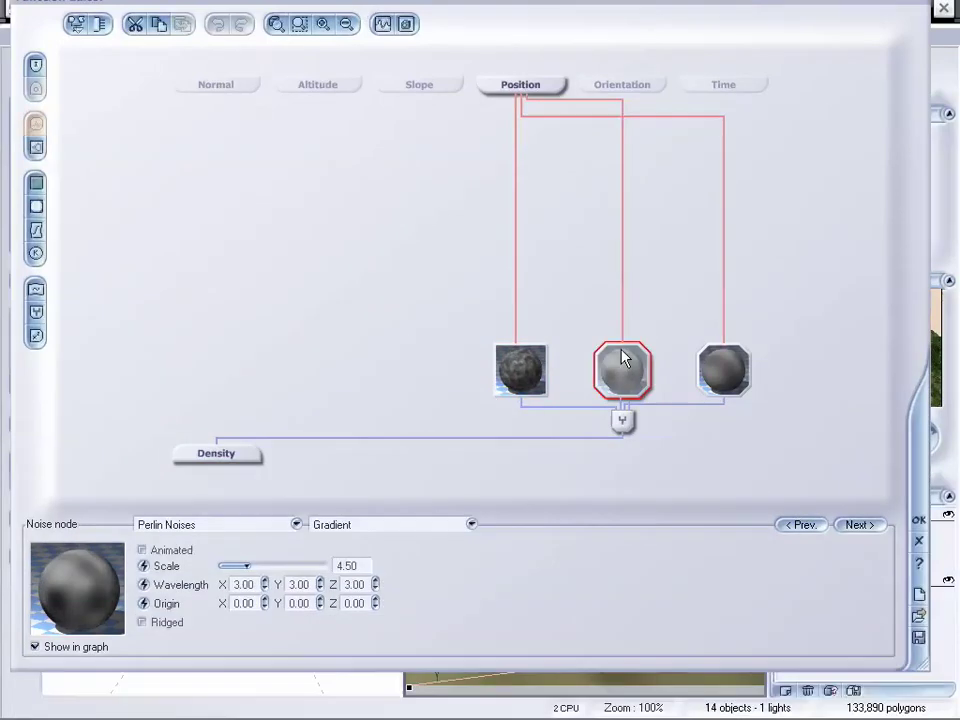
{"action": "left_click", "coordinate": [707, 369]}
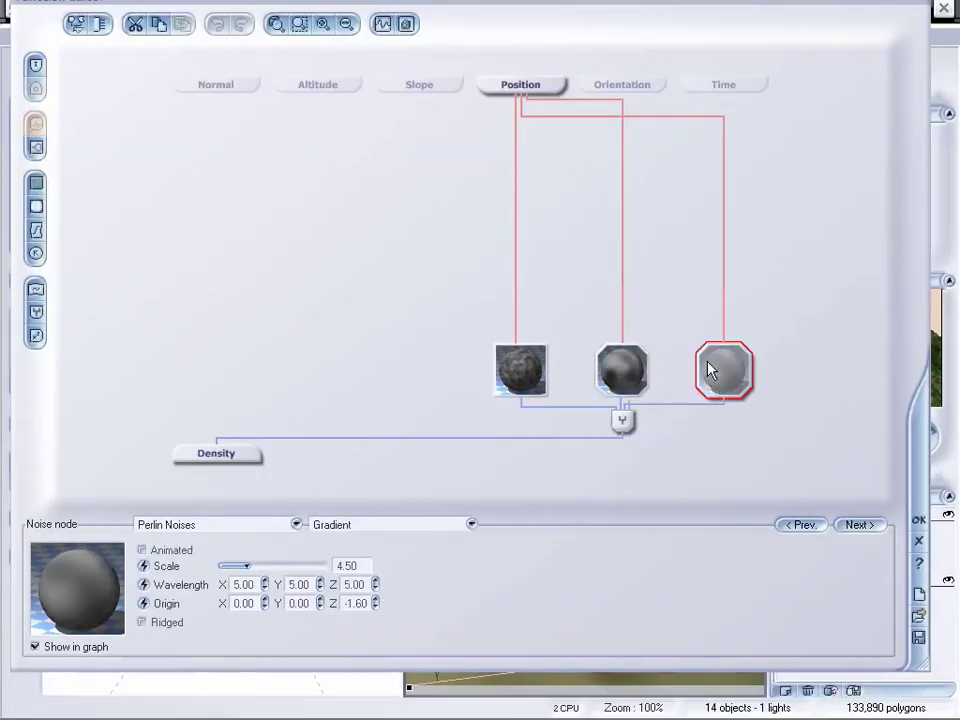
{"action": "left_click", "coordinate": [578, 372]}
{"action": "left_click", "coordinate": [548, 368]}
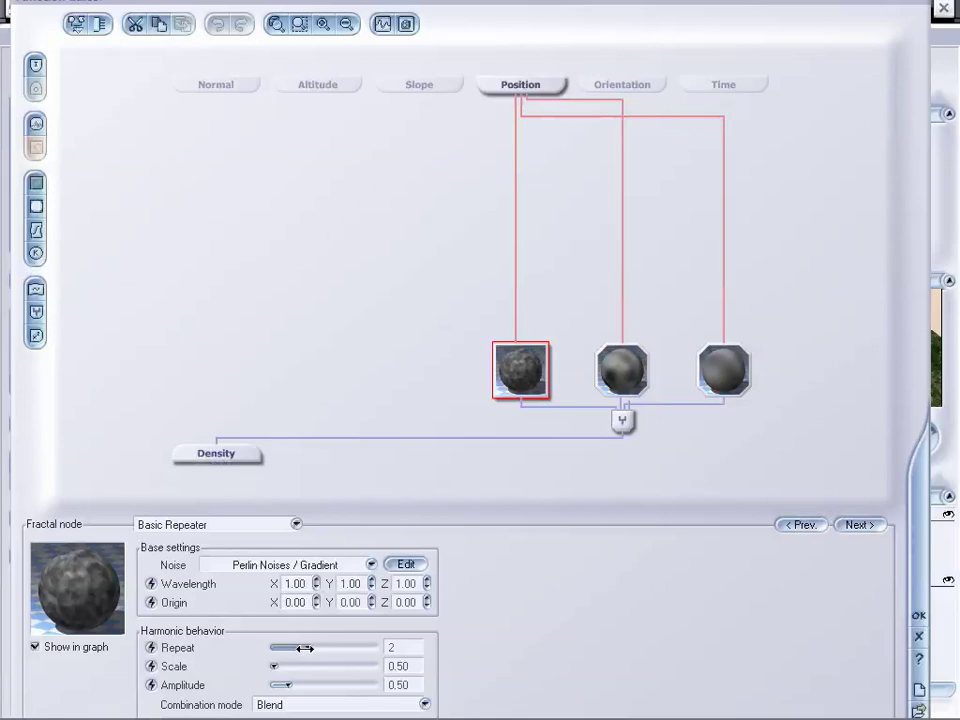
{"action": "left_click_drag", "start_coordinate": [312, 648], "coordinate": [325, 687]}
{"action": "left_click", "coordinate": [918, 618]}
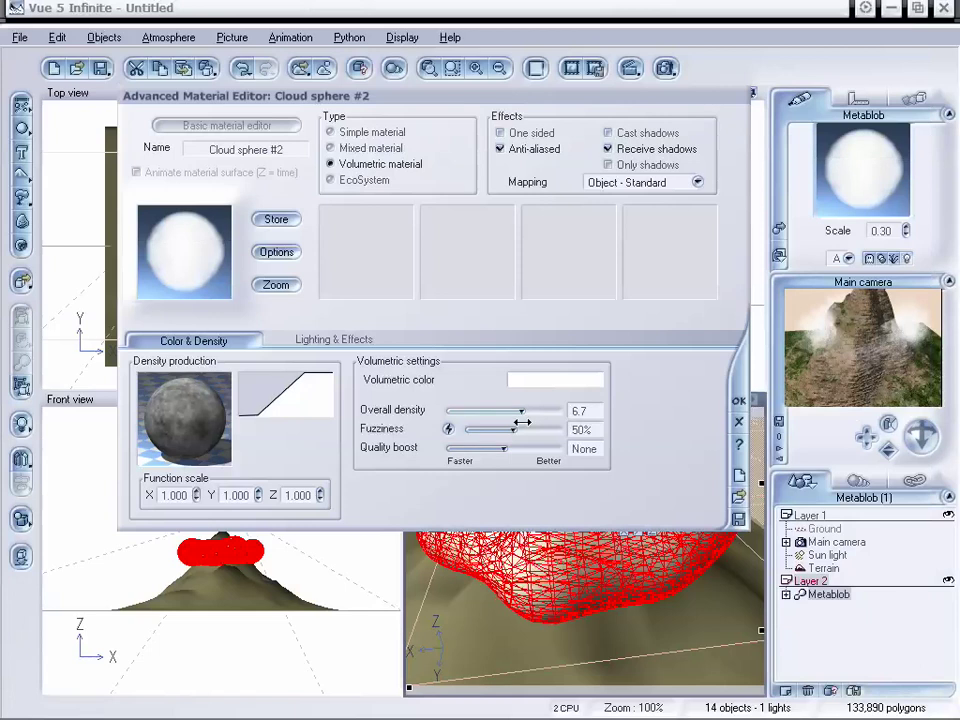
Set the cloud material's overall density to 7.4, check the cloud with 92% fuzziness, and lower the fuzziness to 67%.
{"action": "left_click_drag", "start_coordinate": [522, 422], "coordinate": [558, 432]}
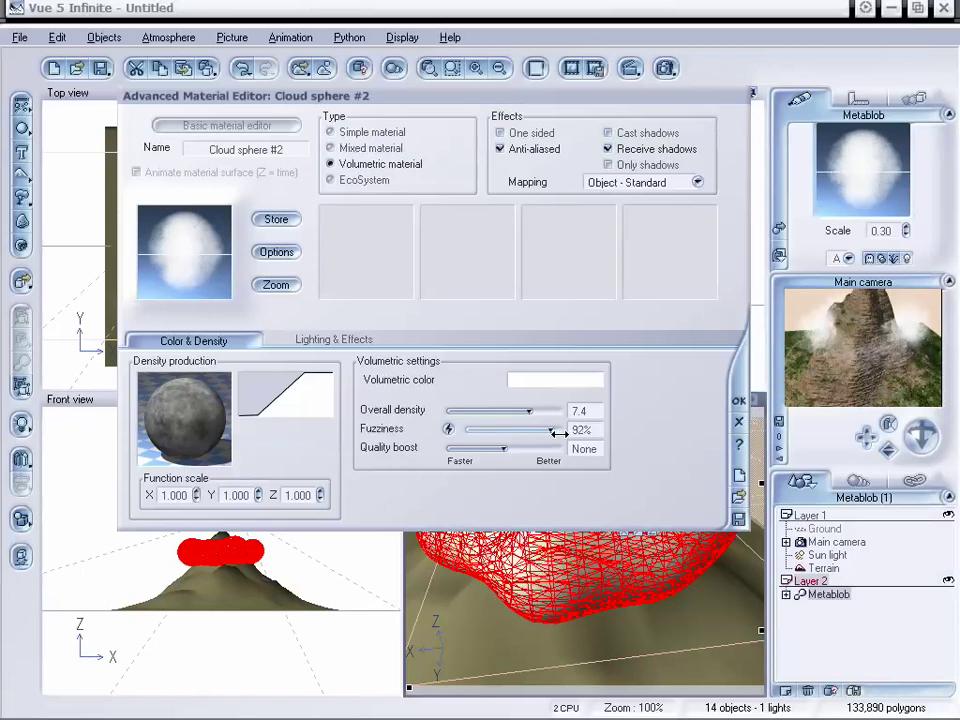
{"action": "left_click", "coordinate": [738, 400]}
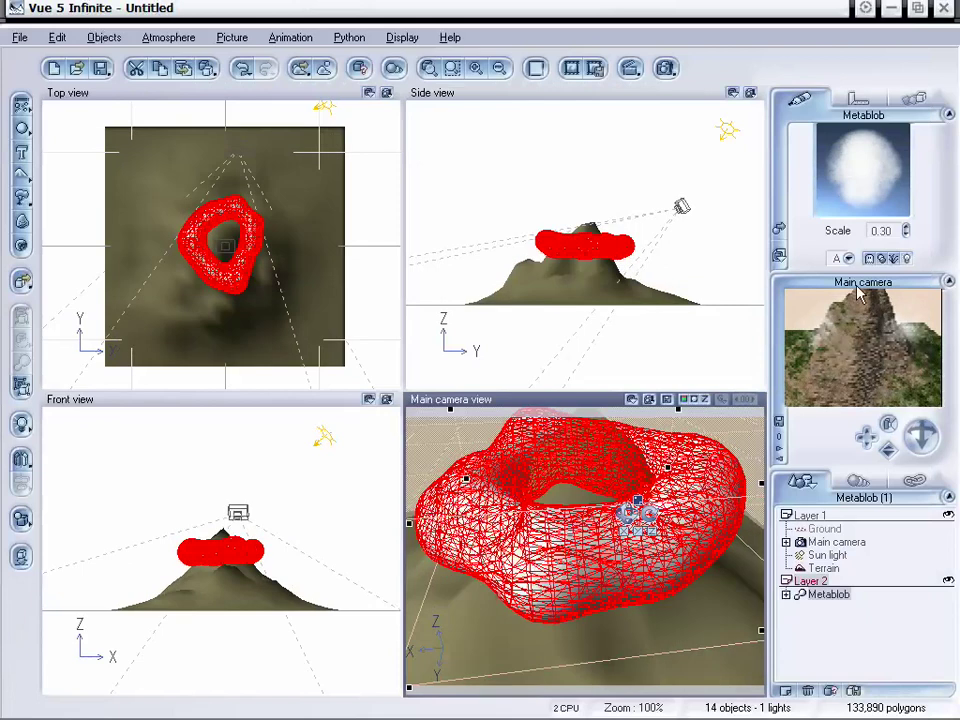
{"action": "right_click", "coordinate": [847, 163]}
{"action": "left_click", "coordinate": [875, 172]}
{"action": "left_click_drag", "start_coordinate": [549, 429], "coordinate": [528, 429]}
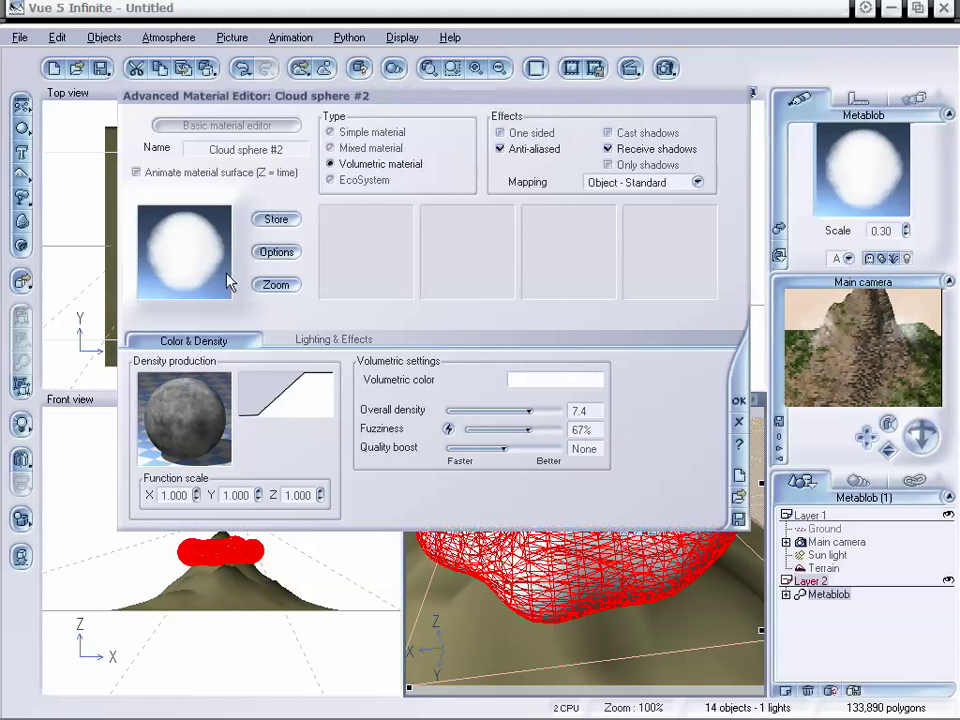
Accept the cloud material's changes, render the scene from the main camera, and close the finished render.
{"action": "left_click", "coordinate": [741, 403]}
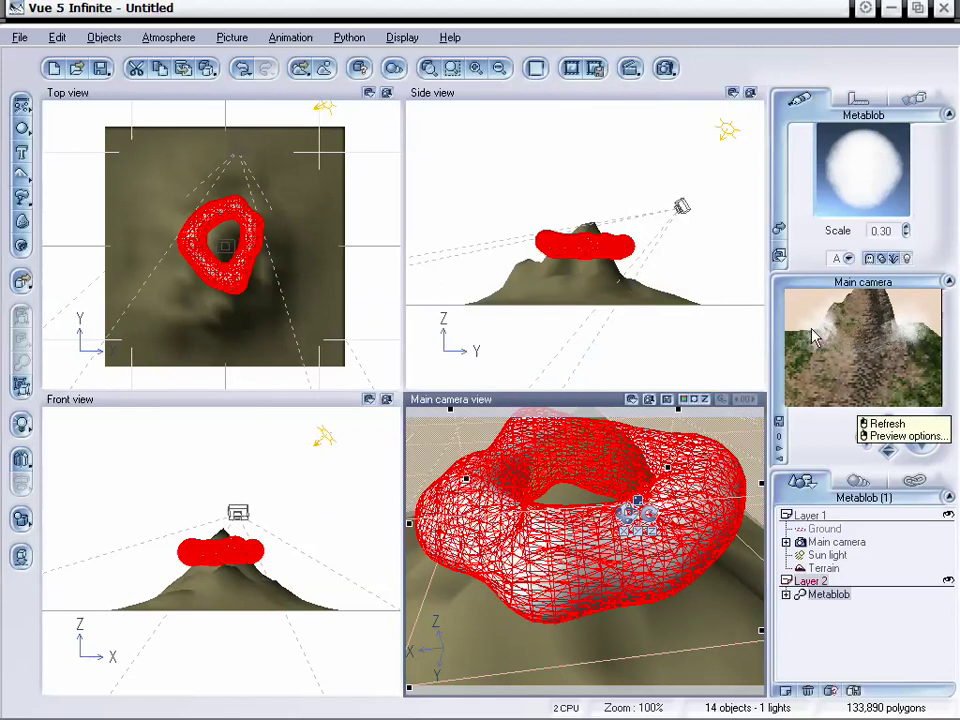
{"action": "left_click", "coordinate": [664, 67]}
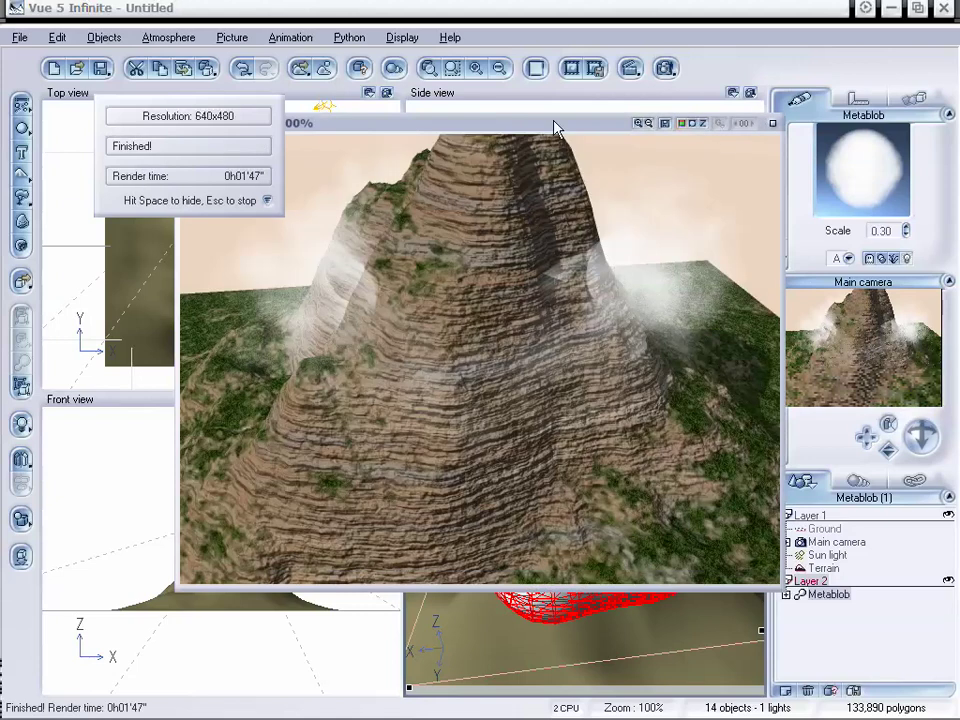
{"action": "left_click", "coordinate": [555, 128]}
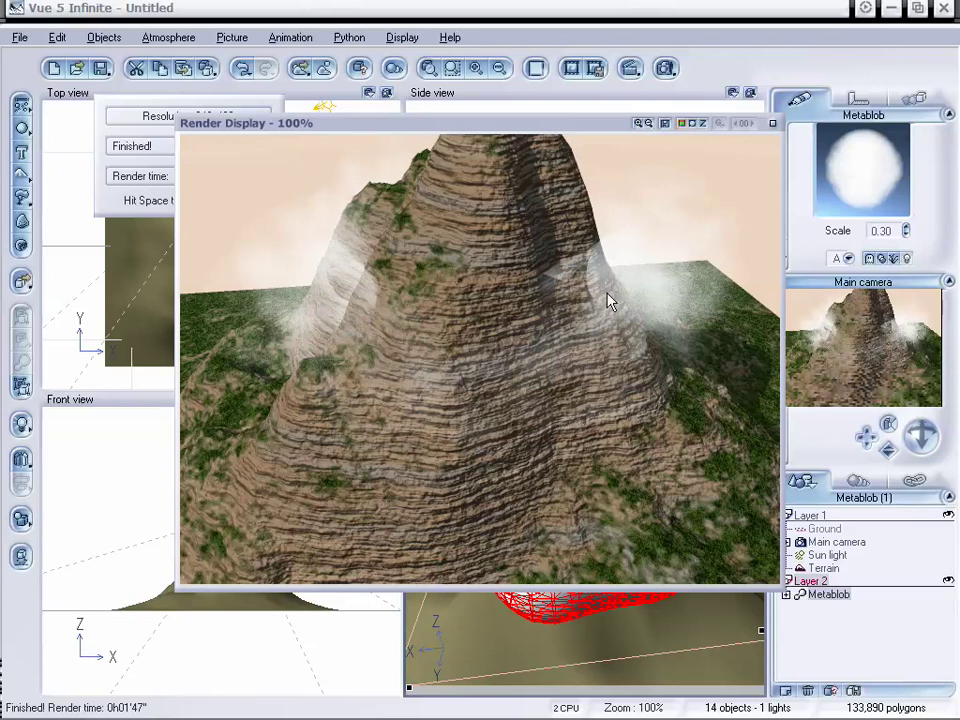
{"action": "left_click", "coordinate": [773, 124]}
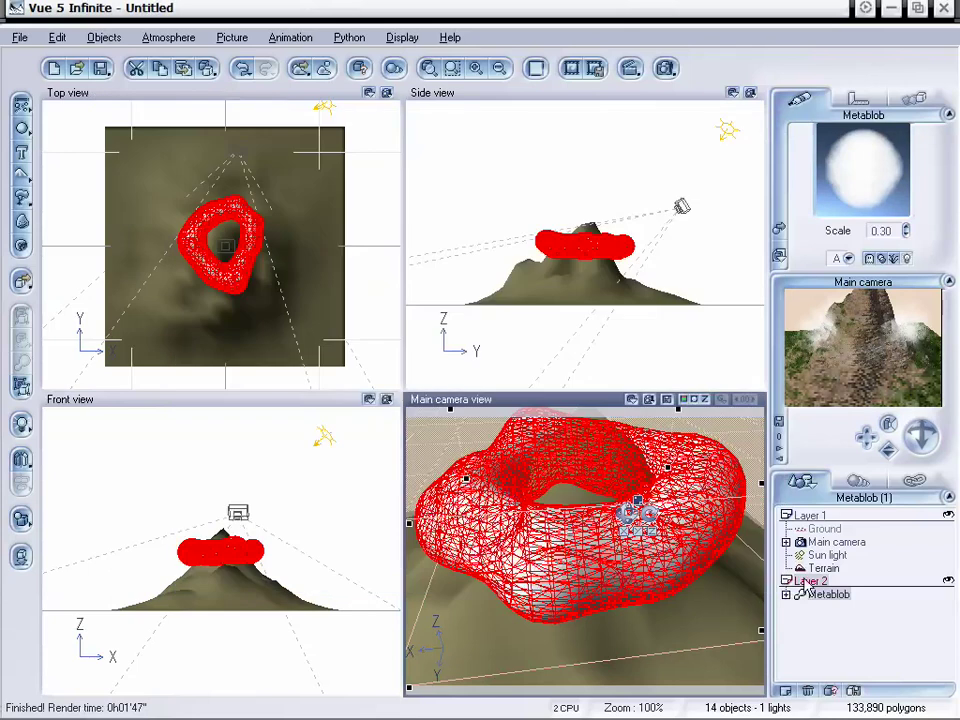
Expand the metablob's contents and slightly reposition two of its spheres on the ring's camera-facing side.
{"action": "left_click", "coordinate": [786, 594]}
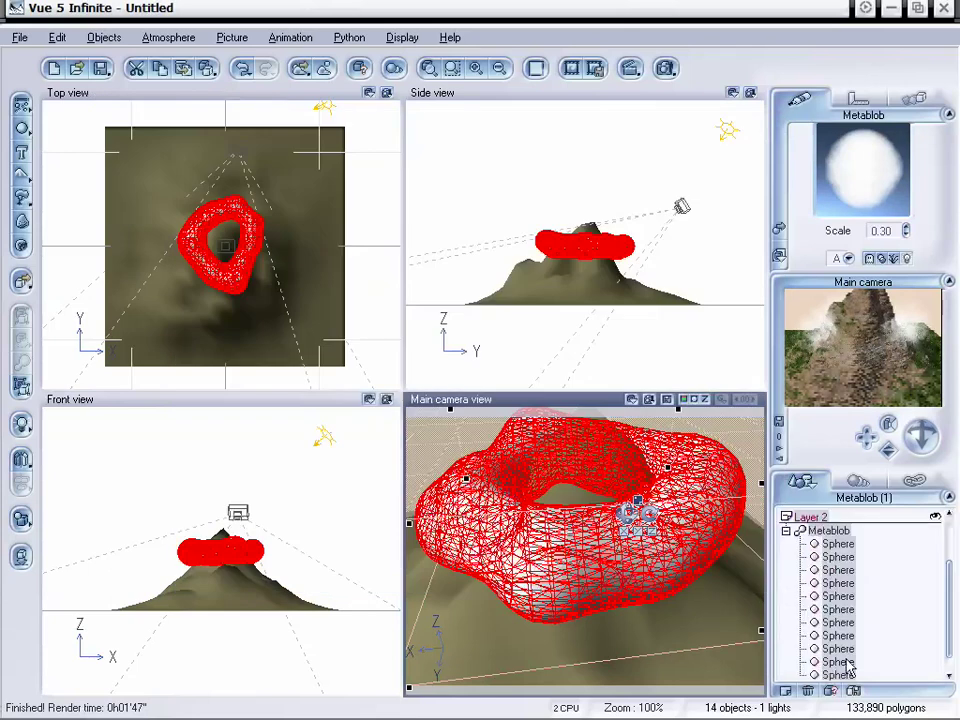
{"action": "left_click", "coordinate": [838, 650]}
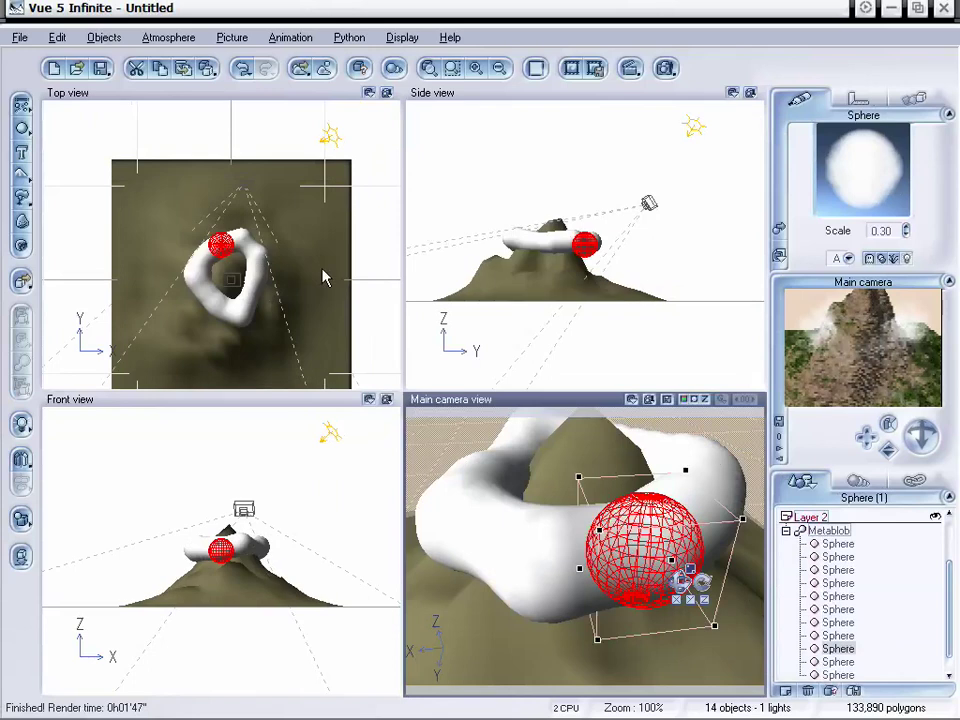
{"action": "mouse_move", "coordinate": [219, 241]}
{"action": "left_mouse_down"}
{"action": "mouse_move", "coordinate": [223, 227]}
{"action": "mouse_move", "coordinate": [220, 237]}
{"action": "left_mouse_up"}
{"action": "left_click", "coordinate": [838, 636]}
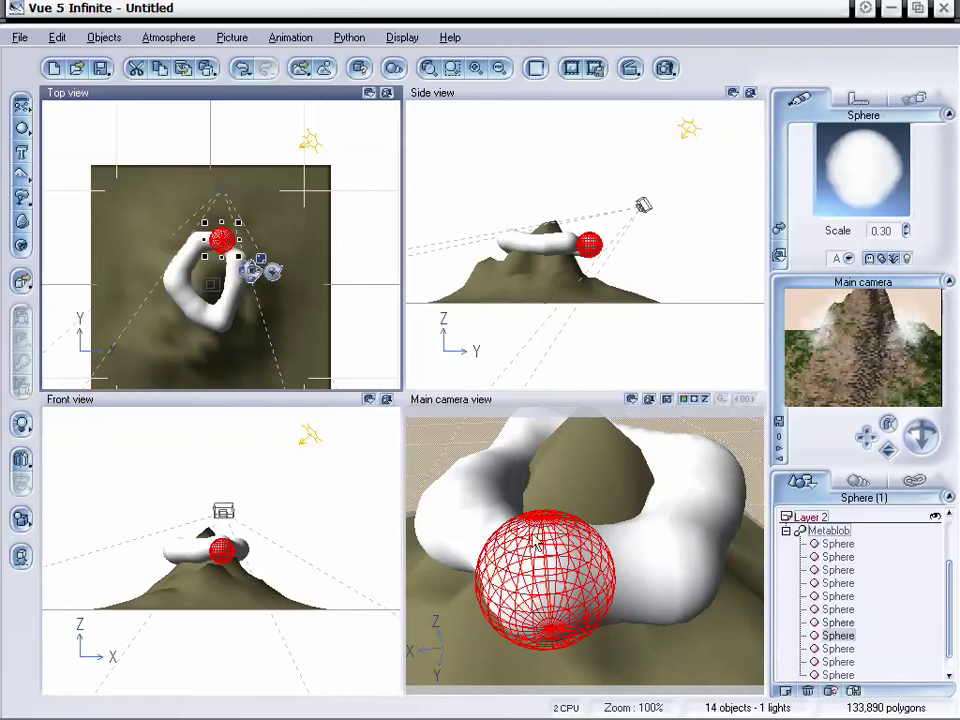
{"action": "left_click_drag", "start_coordinate": [226, 241], "coordinate": [229, 244]}
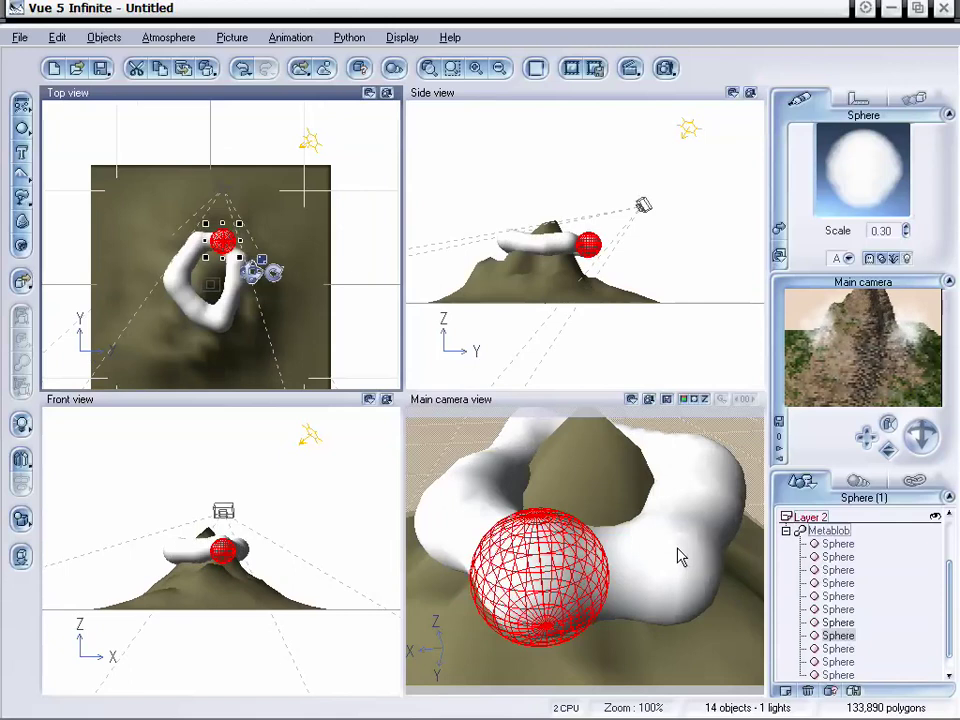
Try overall densities of 10.0 and 9.0 for the Cloud sphere #2 material, accepting each one.
{"action": "right_click", "coordinate": [851, 178]}
{"action": "left_click", "coordinate": [800, 180]}
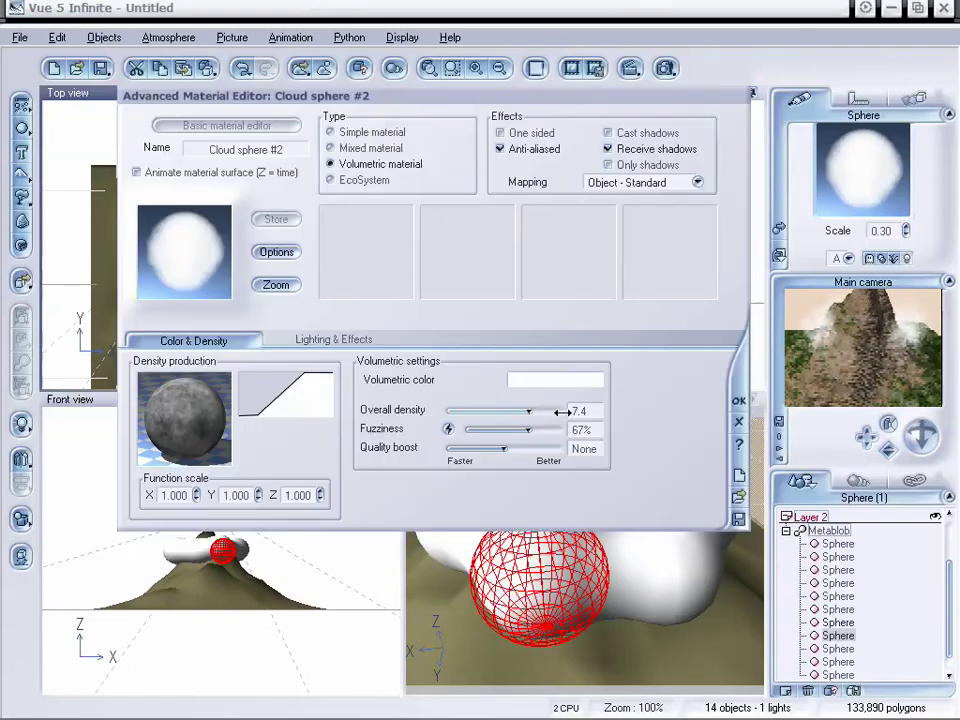
{"action": "left_click_drag", "start_coordinate": [524, 411], "coordinate": [558, 411]}
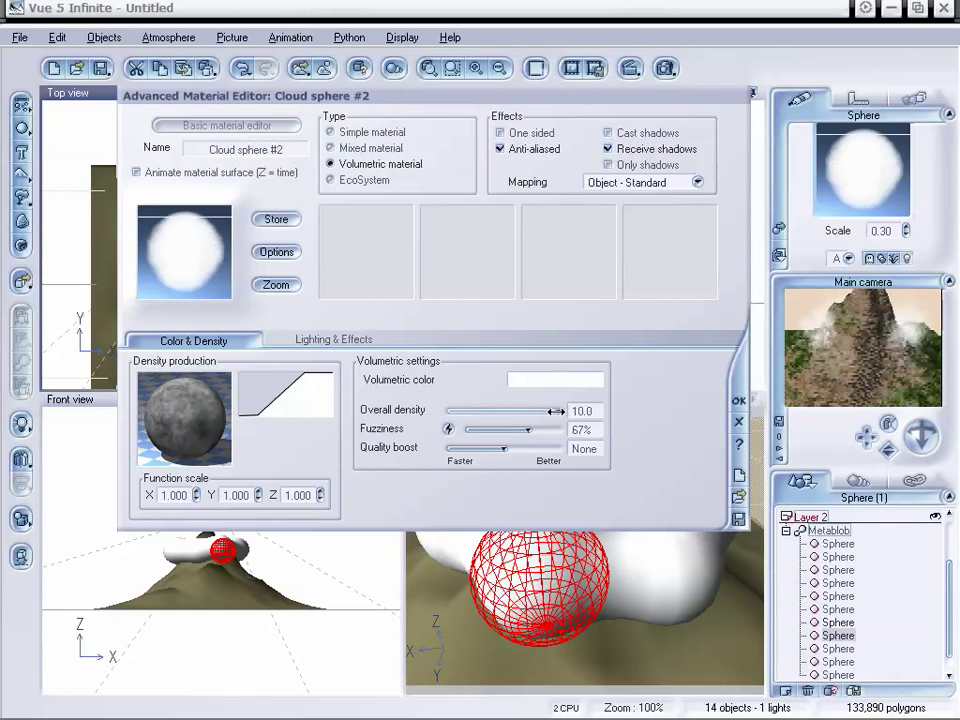
{"action": "left_click", "coordinate": [739, 400]}
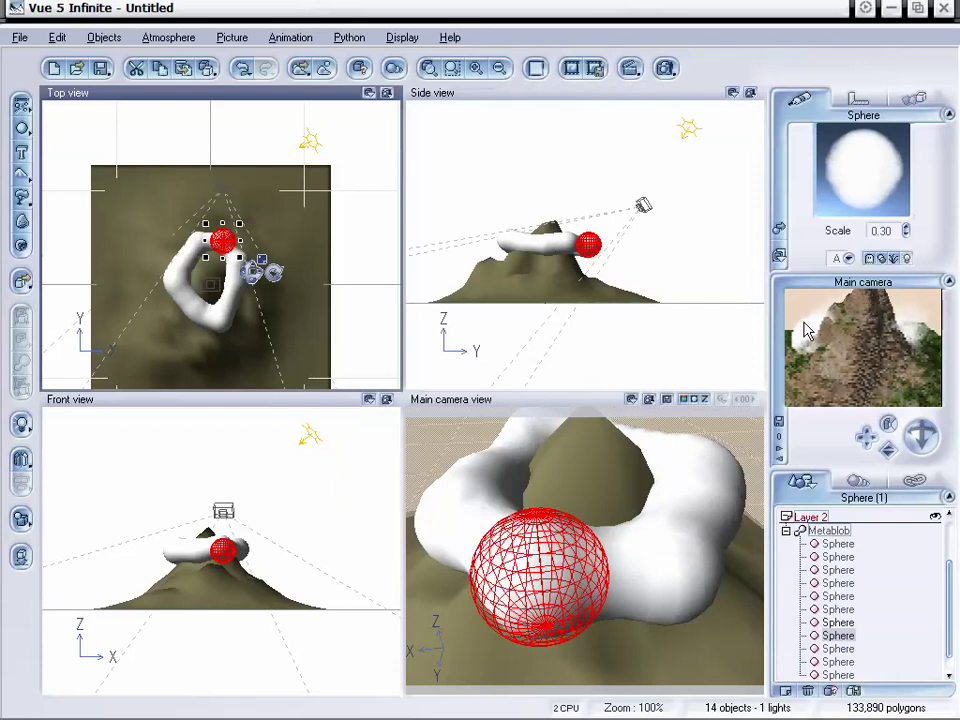
{"action": "right_click", "coordinate": [851, 178]}
{"action": "left_click", "coordinate": [836, 187]}
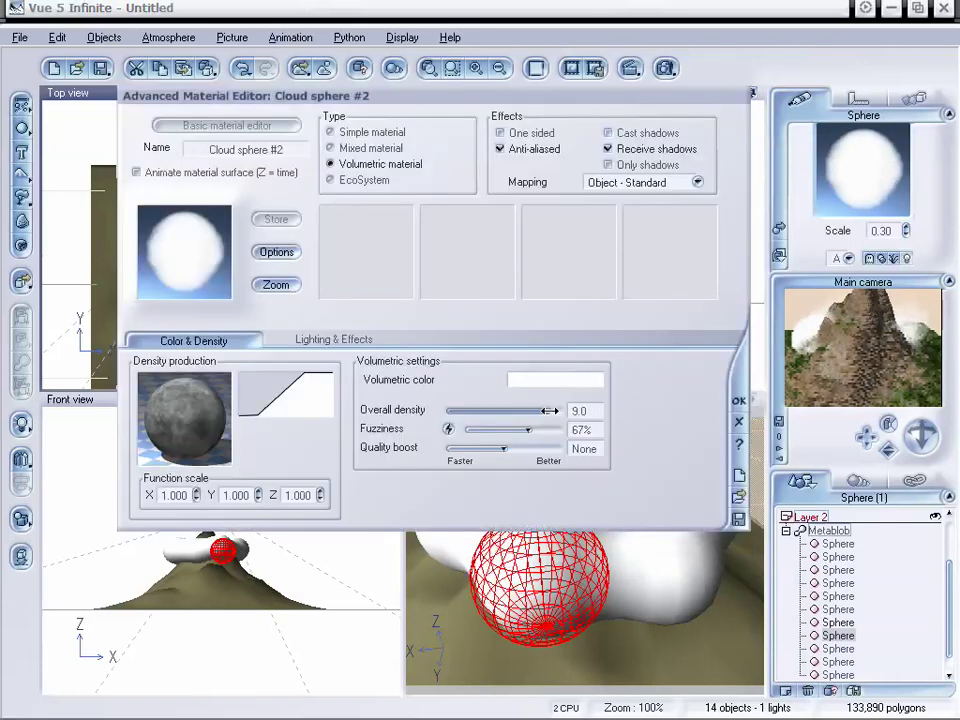
{"action": "left_click", "coordinate": [739, 401]}
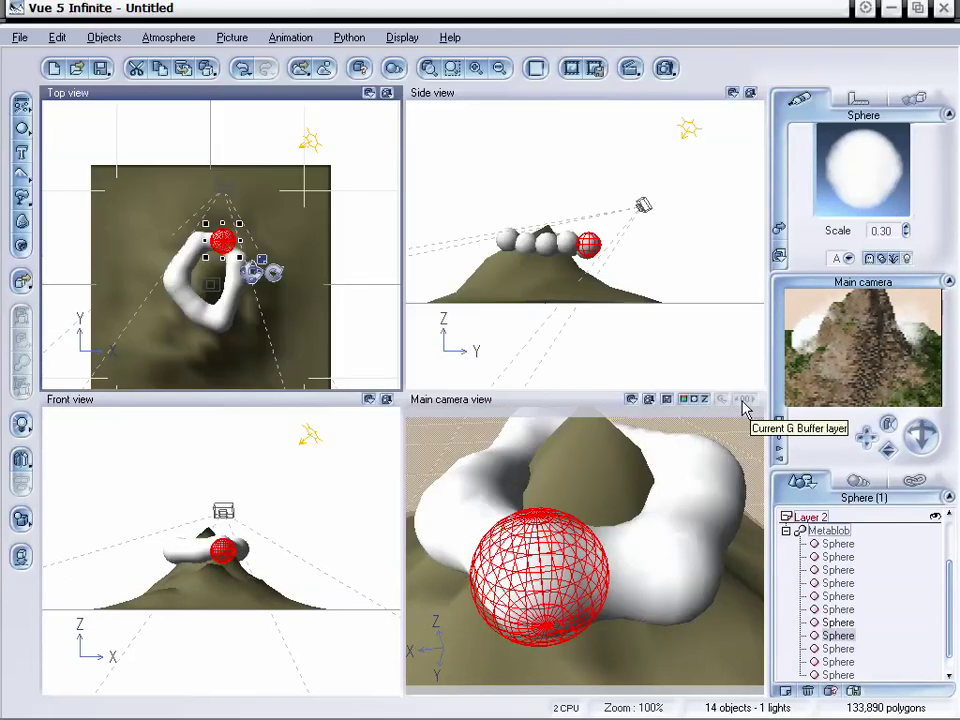
Set the cloud material's overall density to 6.1, nudge the main camera, and check the cloud in the camera preview.
{"action": "double_click", "coordinate": [853, 187]}
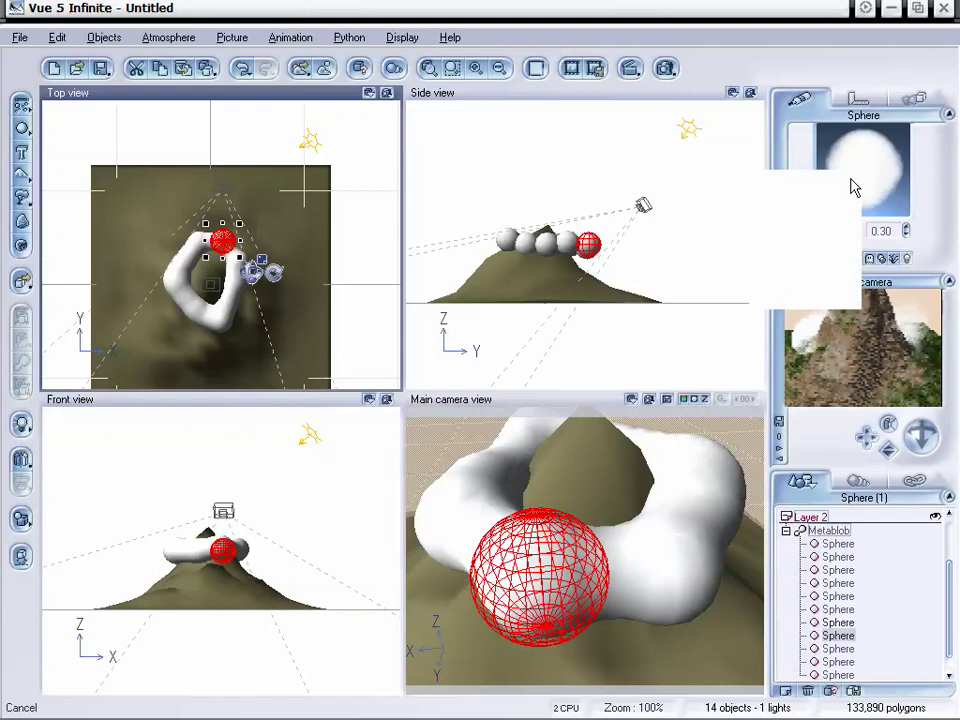
{"action": "left_click_drag", "start_coordinate": [545, 411], "coordinate": [515, 411]}
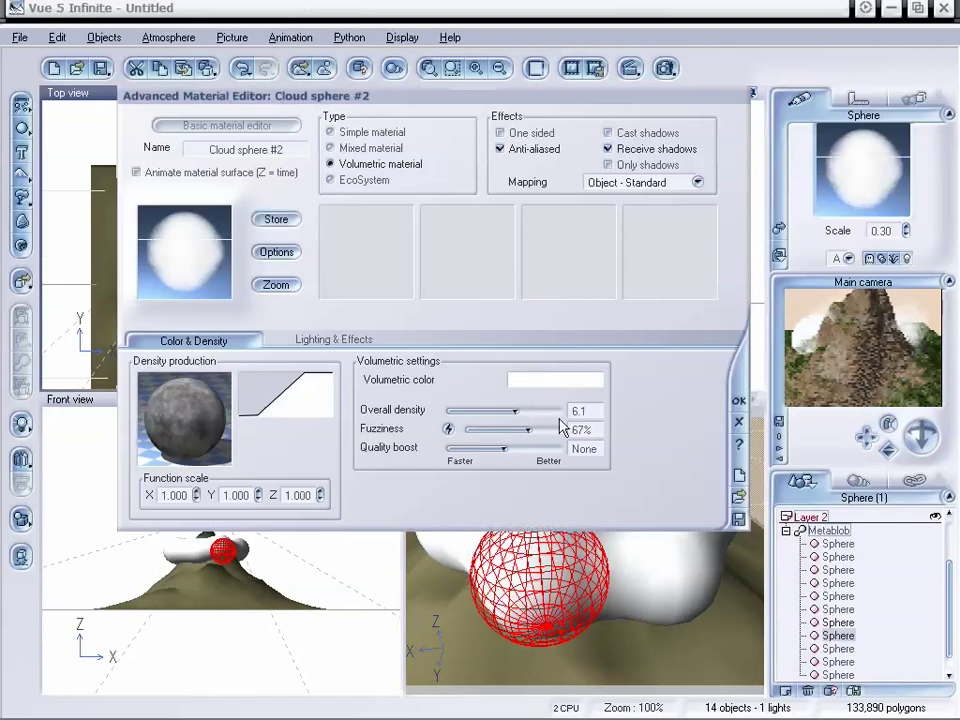
{"action": "left_click", "coordinate": [739, 401]}
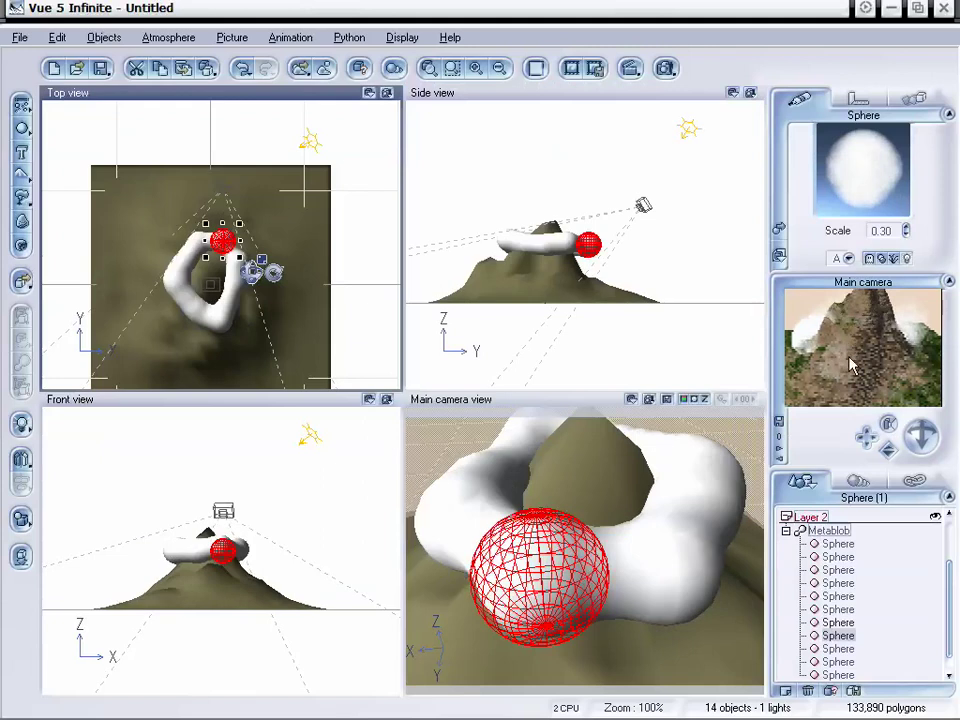
{"action": "left_click_drag", "start_coordinate": [887, 450], "coordinate": [888, 451]}
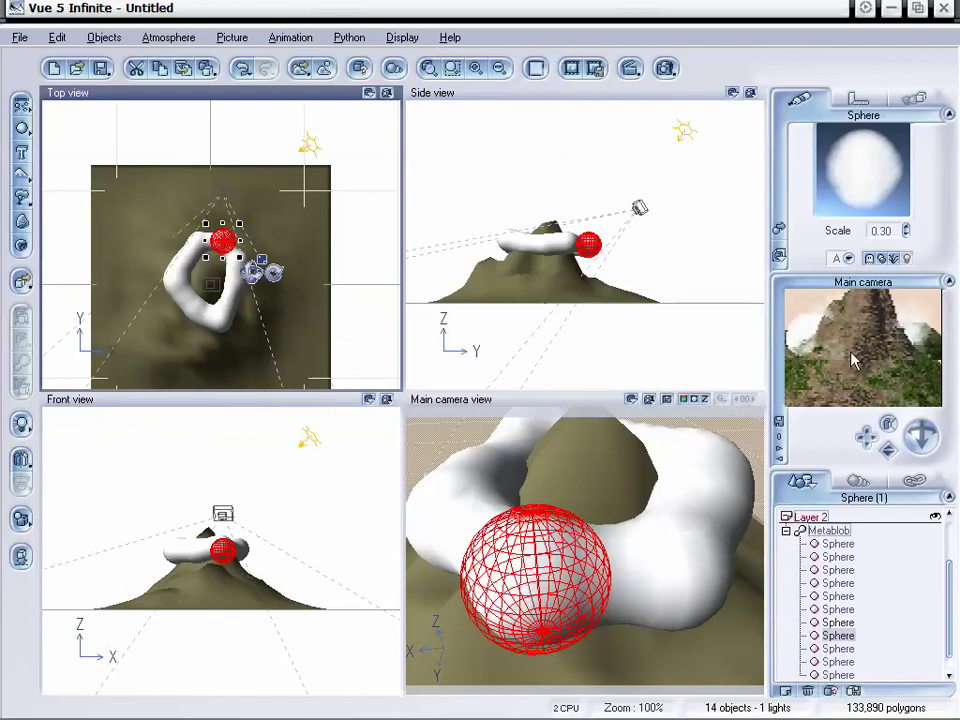
{"action": "right_click", "coordinate": [866, 360]}
{"action": "right_click", "coordinate": [795, 410]}
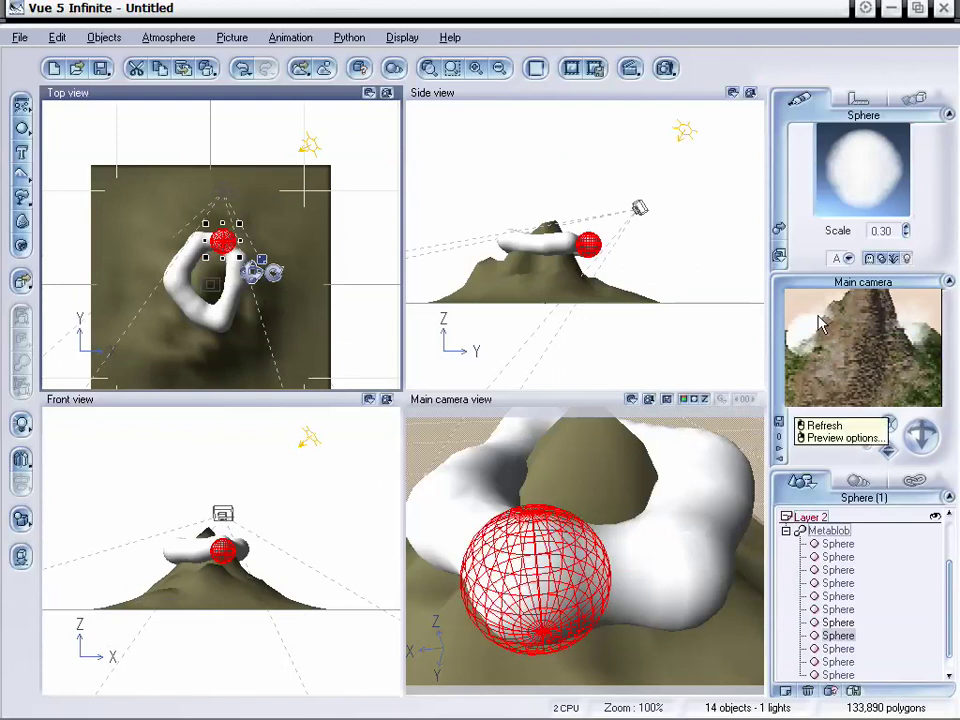
Set the cloud material's overall density to 3.7 and refresh the camera preview.
{"action": "right_click", "coordinate": [832, 145]}
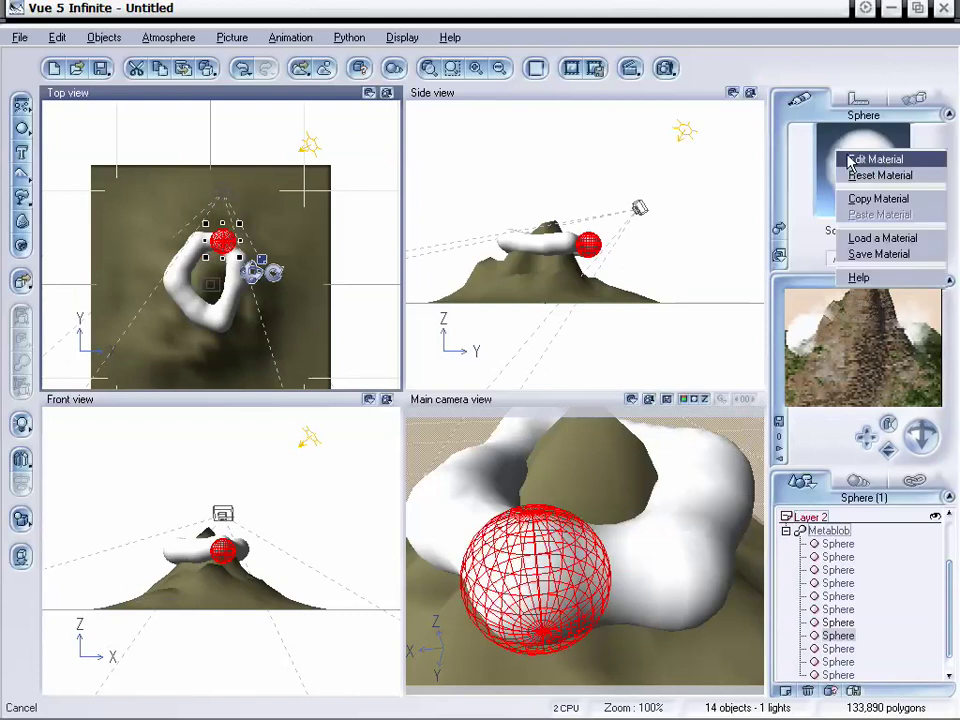
{"action": "left_click", "coordinate": [852, 154]}
{"action": "left_click_drag", "start_coordinate": [515, 410], "coordinate": [489, 410]}
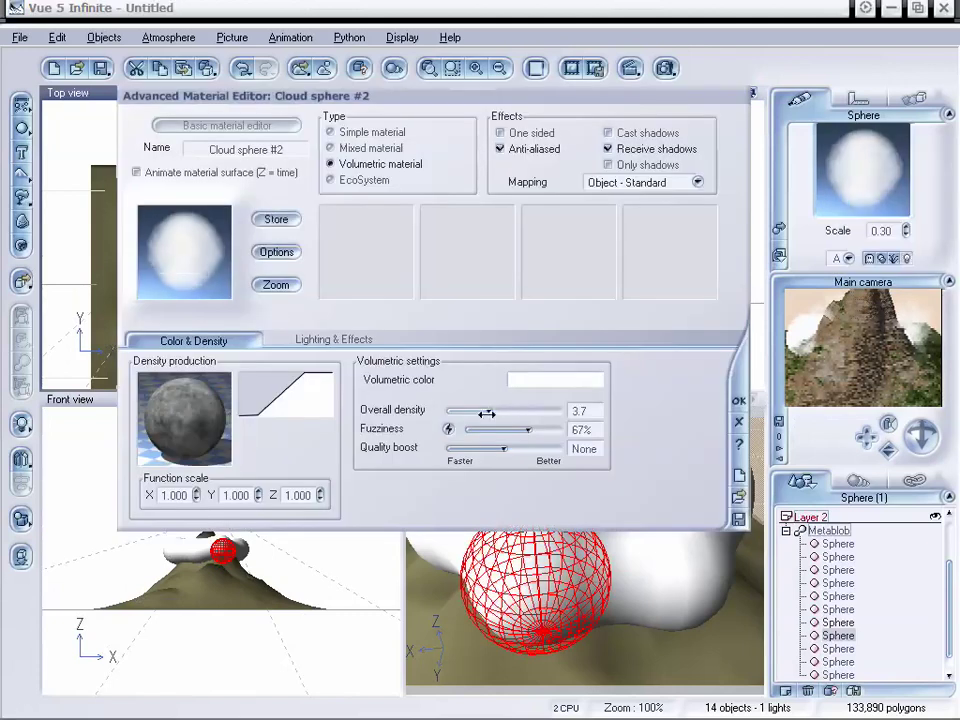
{"action": "left_click", "coordinate": [738, 401]}
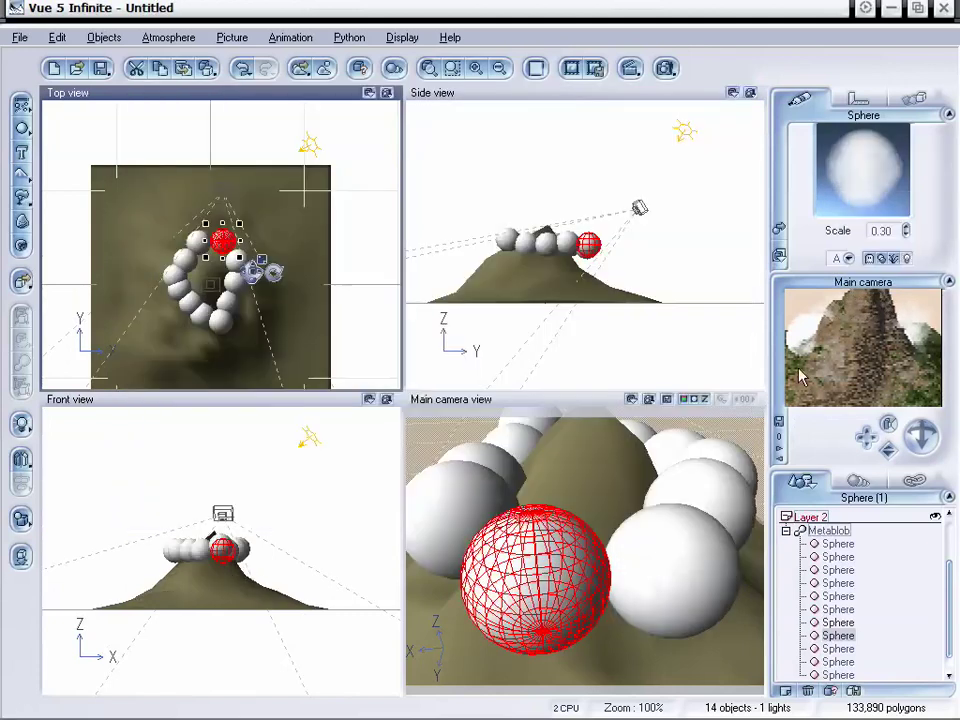
{"action": "right_click", "coordinate": [818, 365]}
{"action": "left_click", "coordinate": [835, 352]}
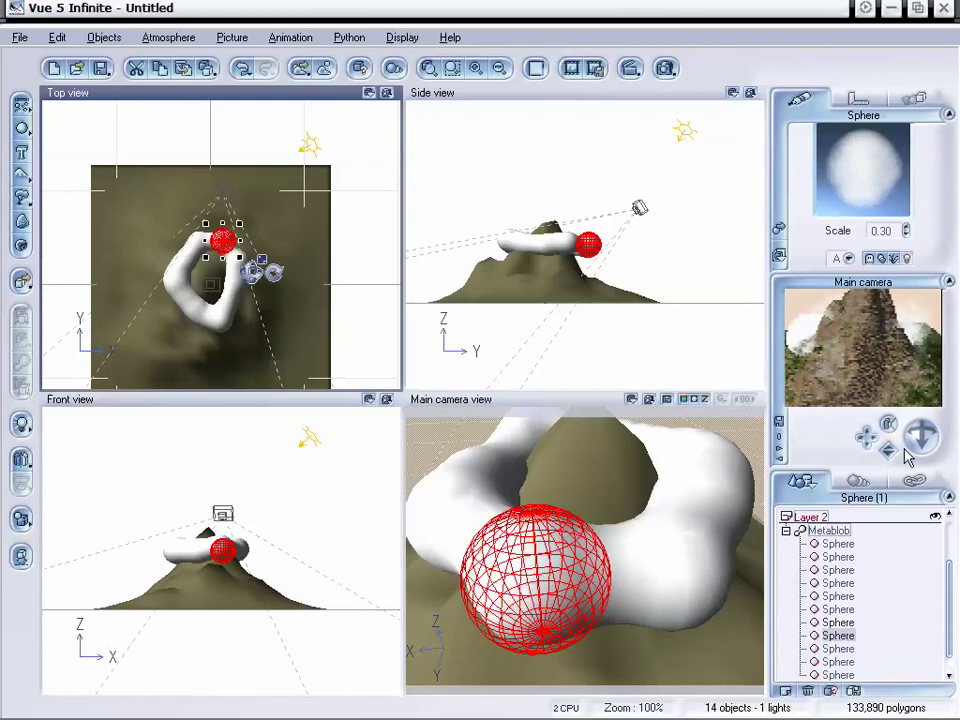
Pull the main camera back from the mountain and lower it to the cloud ring's height.
{"action": "left_click_drag", "start_coordinate": [925, 437], "coordinate": [886, 455]}
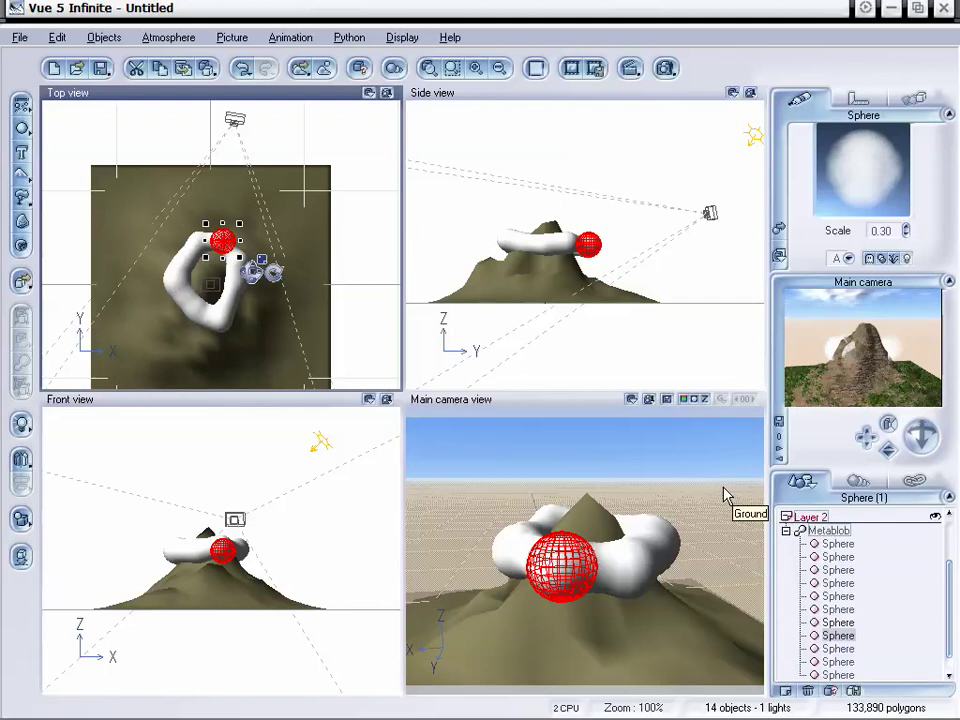
{"action": "left_click_drag", "start_coordinate": [921, 436], "coordinate": [921, 410]}
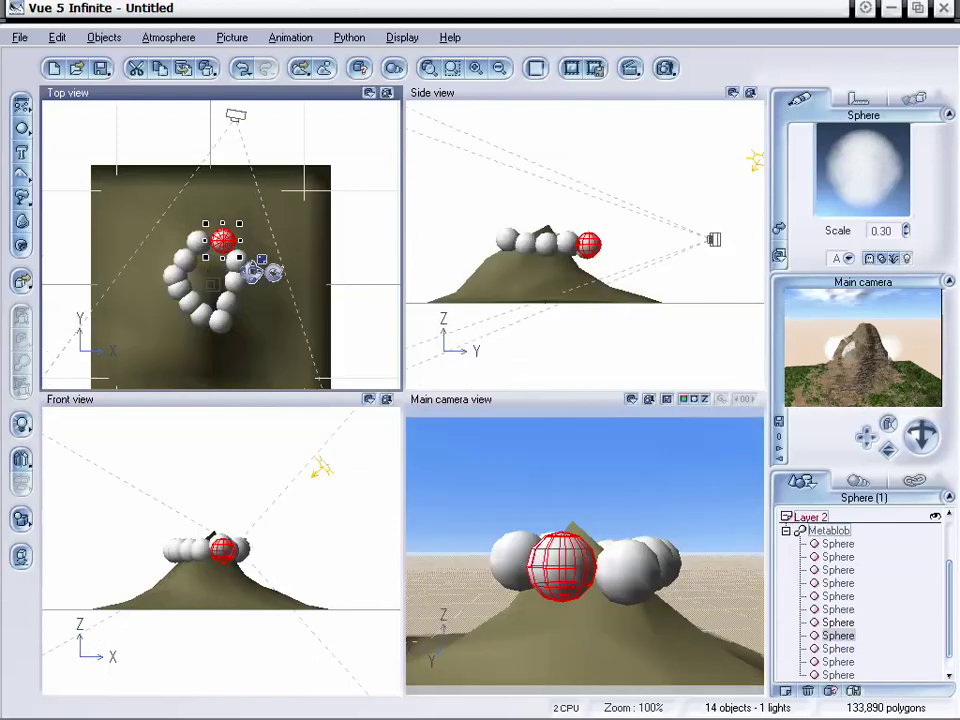